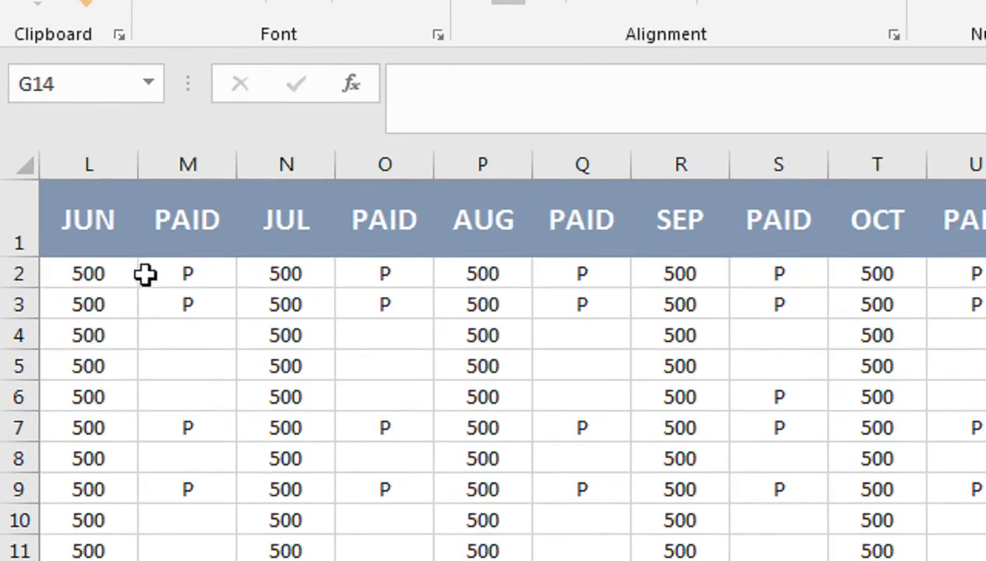
- Examine the monthly payment marks and the T_RECIVE, SHORT and BALANCE columns of the finished table on Sheet1
left_click_drag(143, 274, 2, 277)
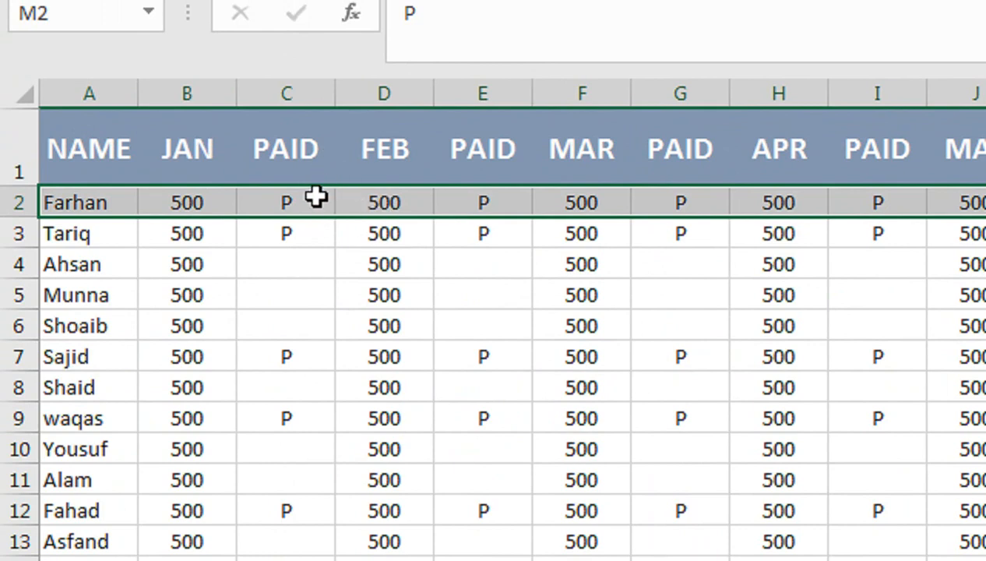
left_click_drag(443, 266, 985, 261)
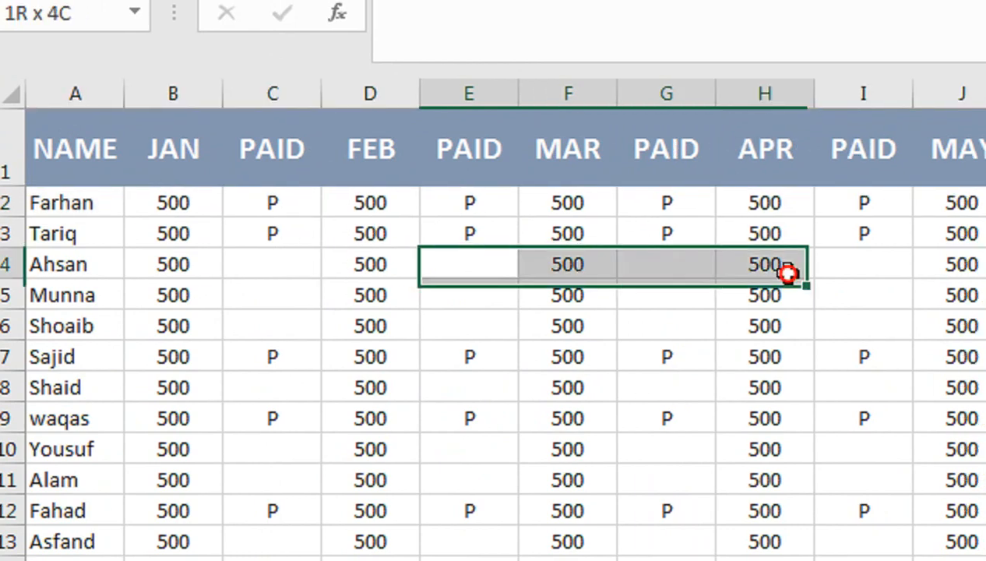
left_click_drag(894, 261, 977, 222)
left_click(245, 153)
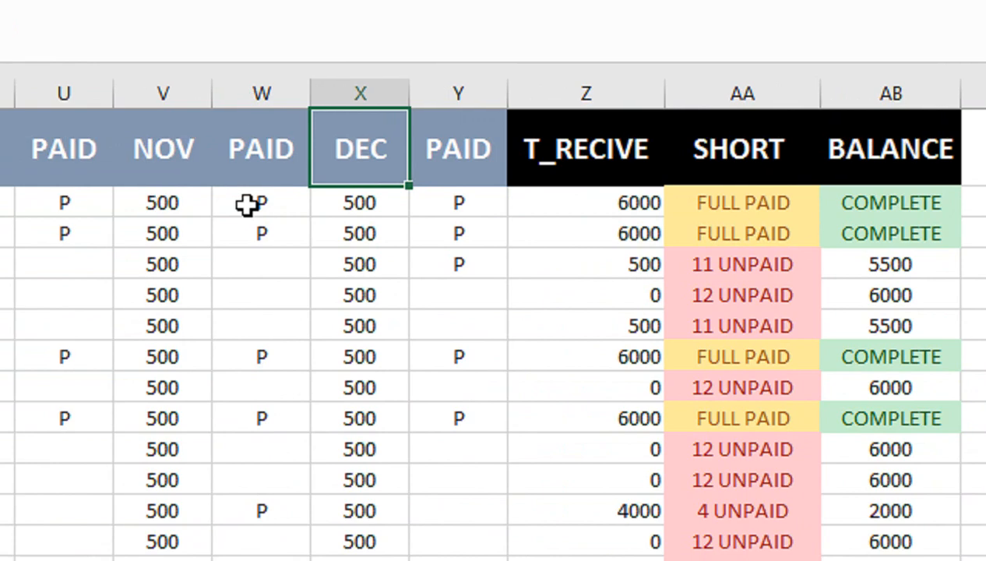
left_click(606, 161)
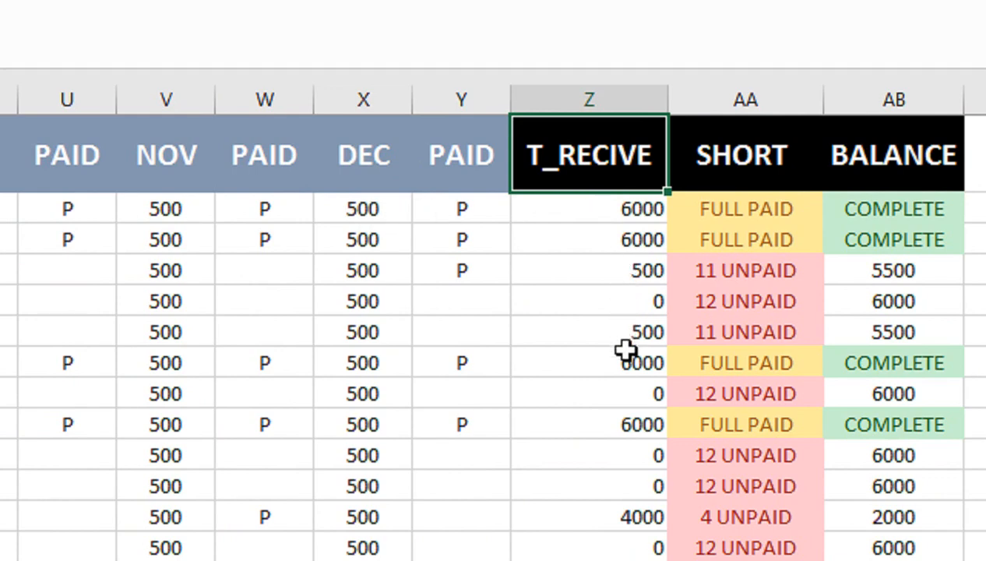
left_click(708, 207)
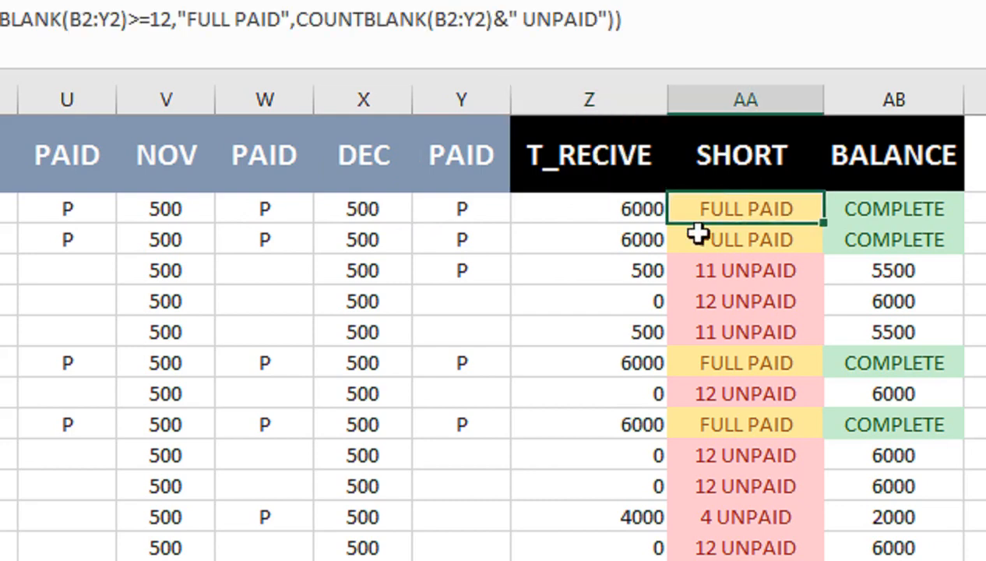
left_click(589, 301)
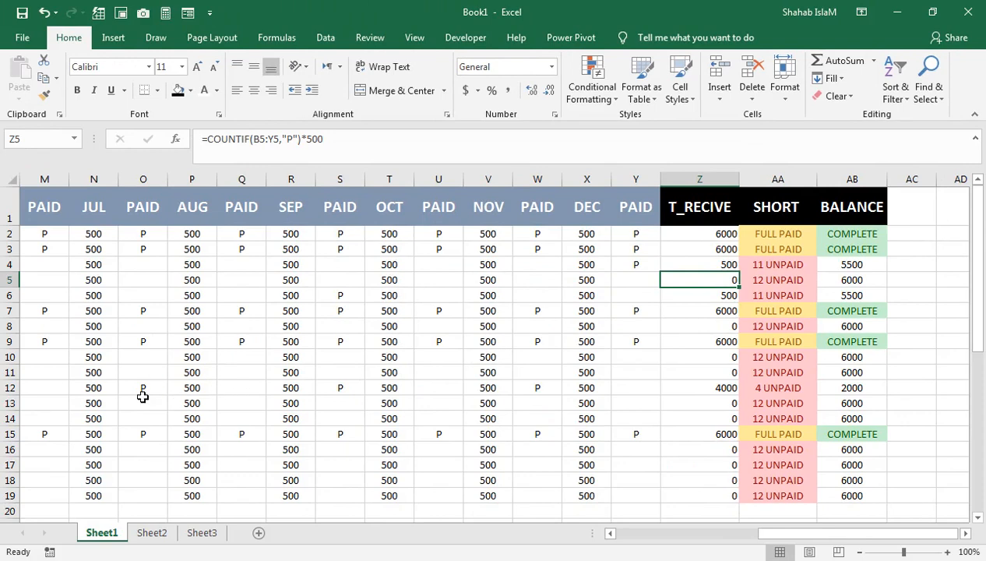
- On Sheet2, enter the headers NAME, JAN and PAY in cells A1 to C1
left_click(140, 531)
left_click(42, 195)
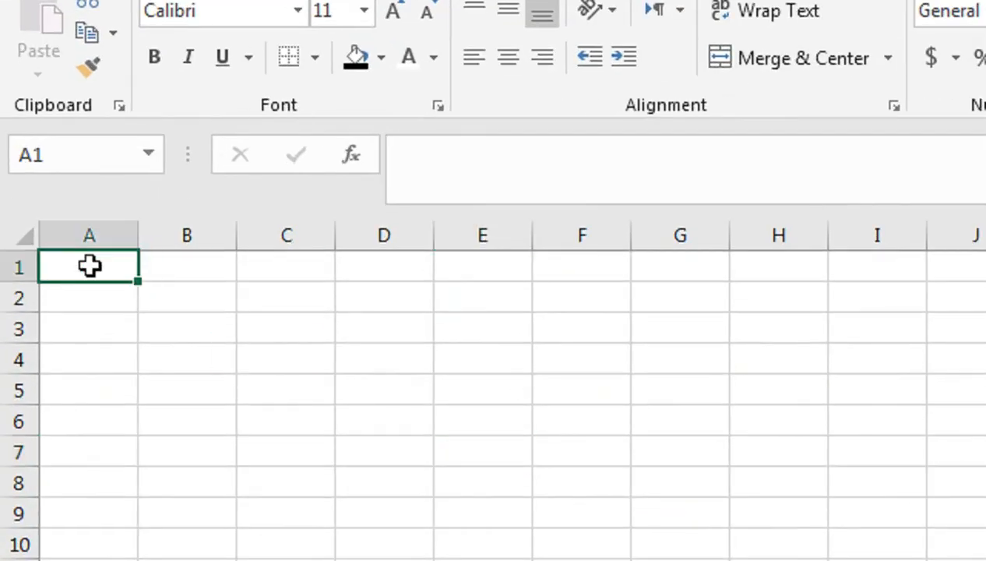
type("Name")
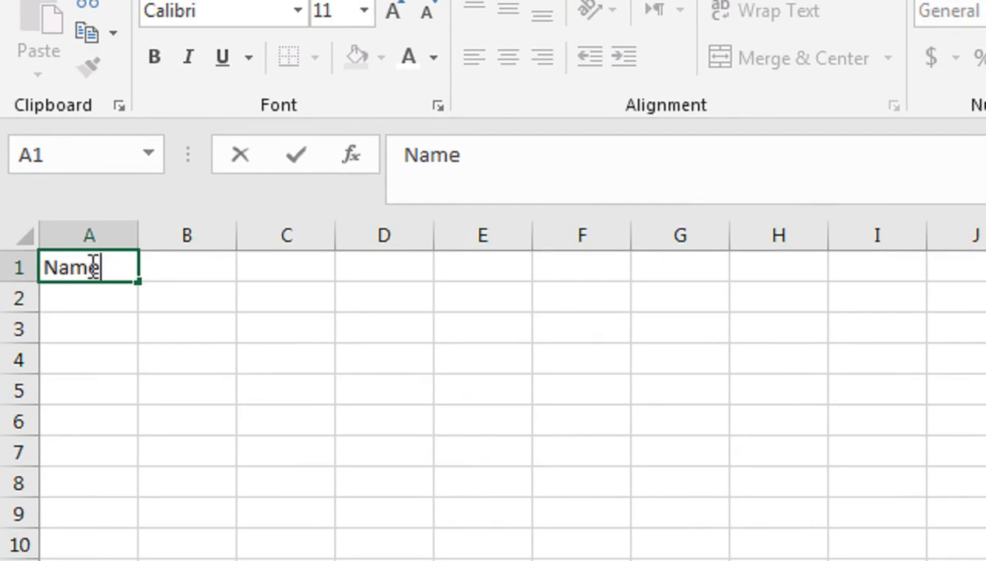
key("Tab")
type("J")
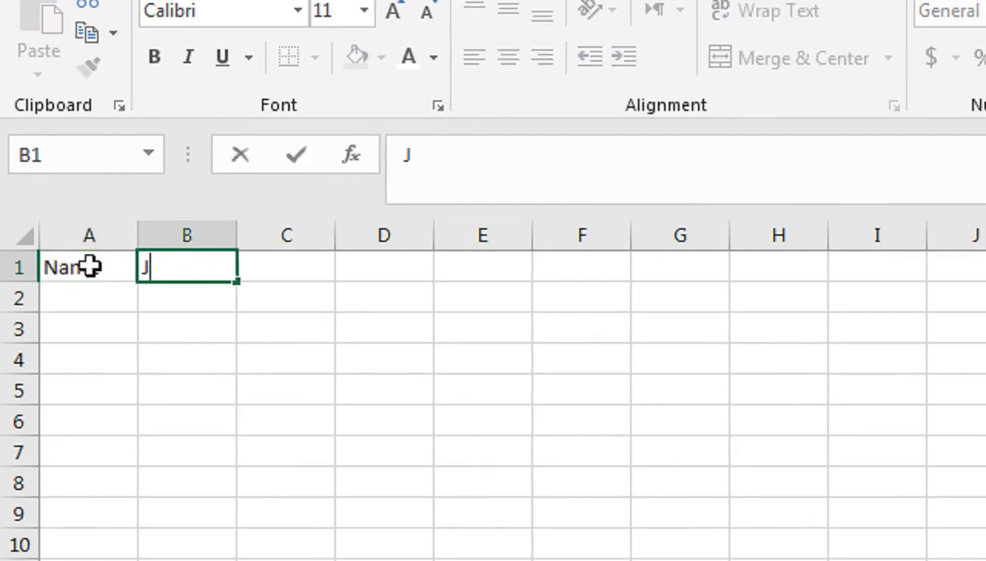
left_click(91, 266)
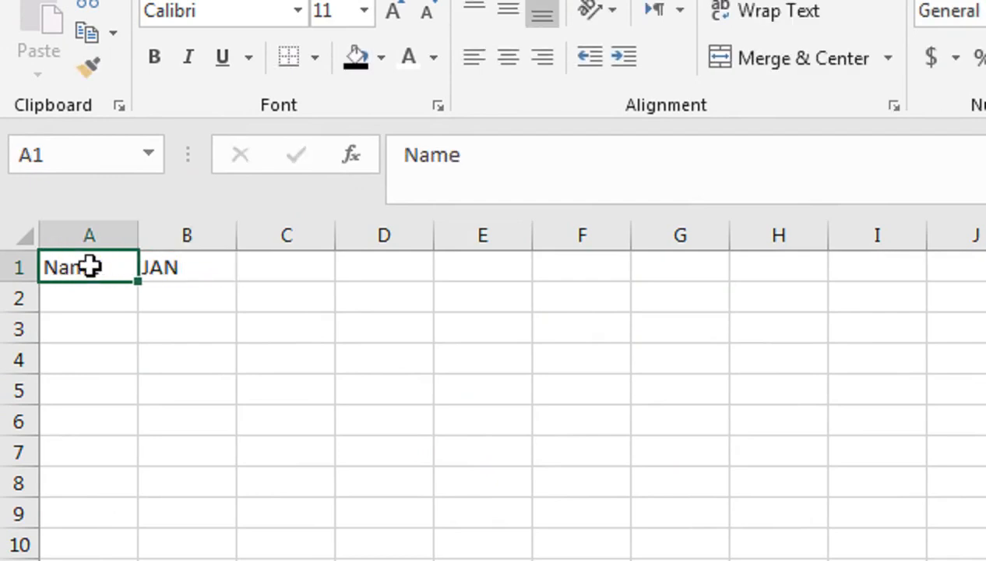
type("NAME")
key("Tab")
key("Tab")
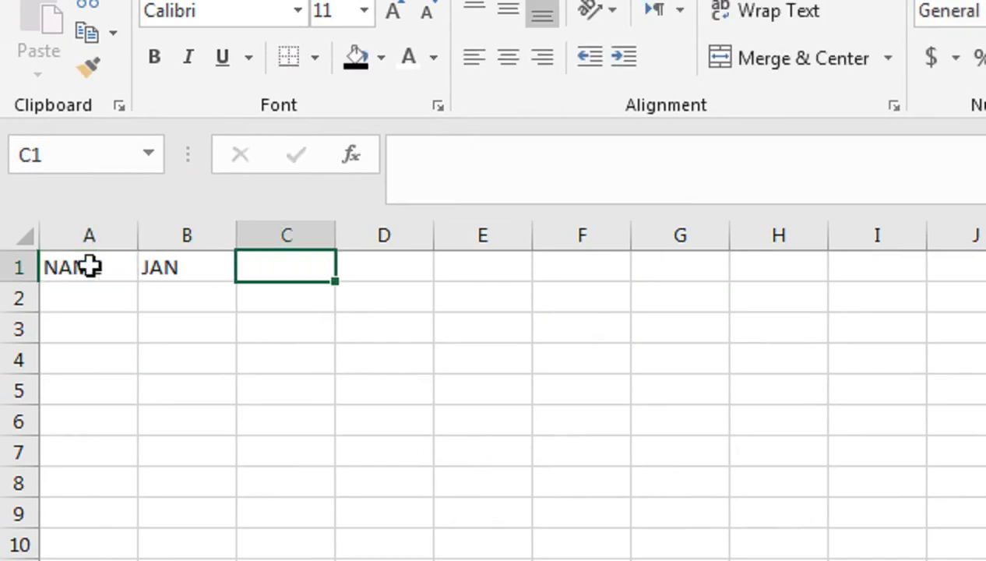
type("PAI")
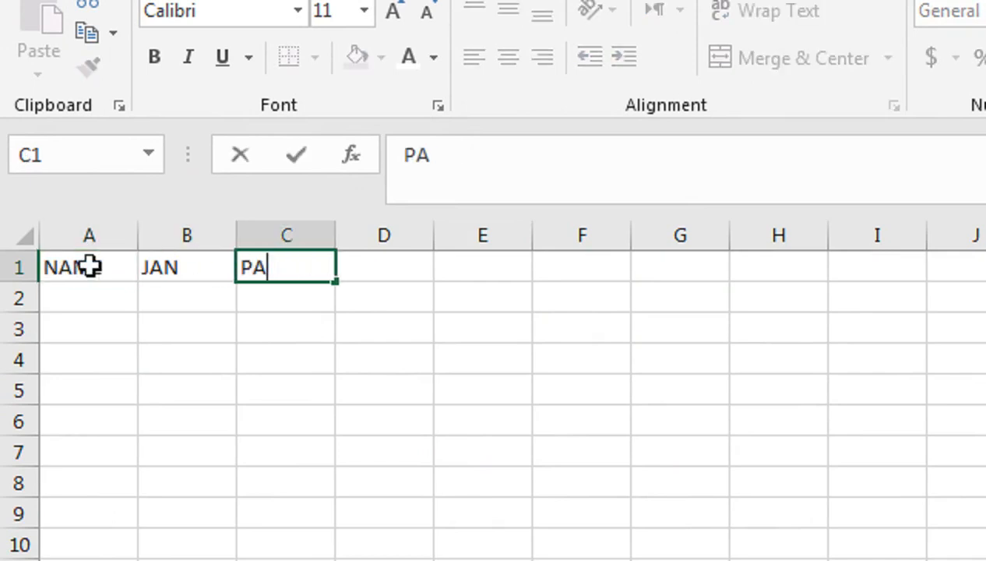
key("Tab")
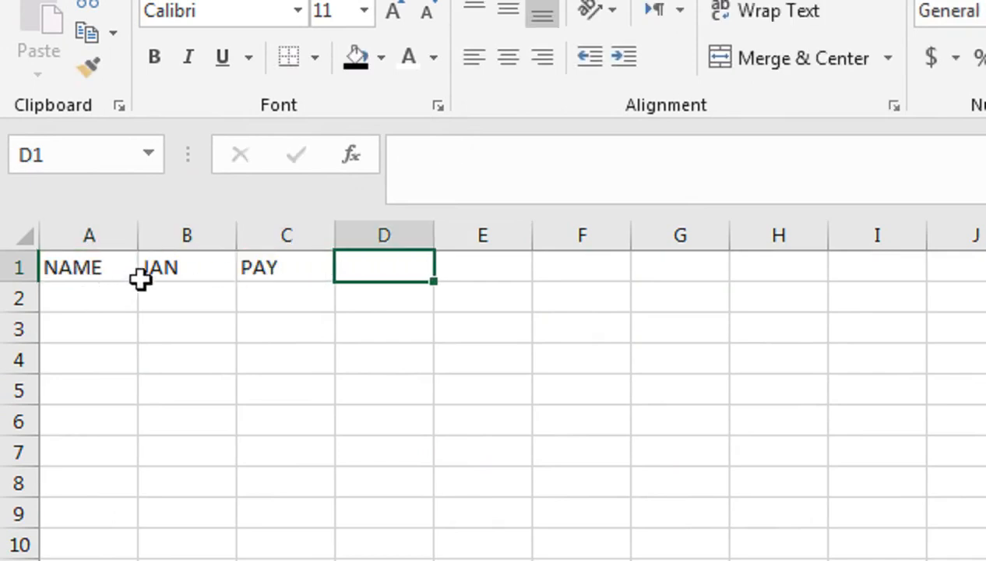
- Enter the first person's name in A2 and autofill the list of names down to row 18
left_click(113, 288)
type("fA")
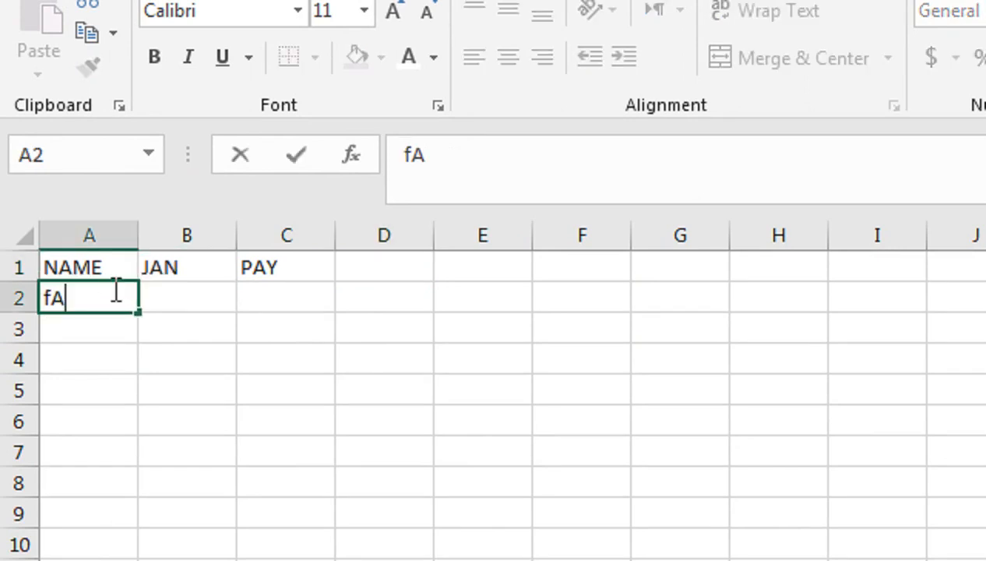
type("RHAN")
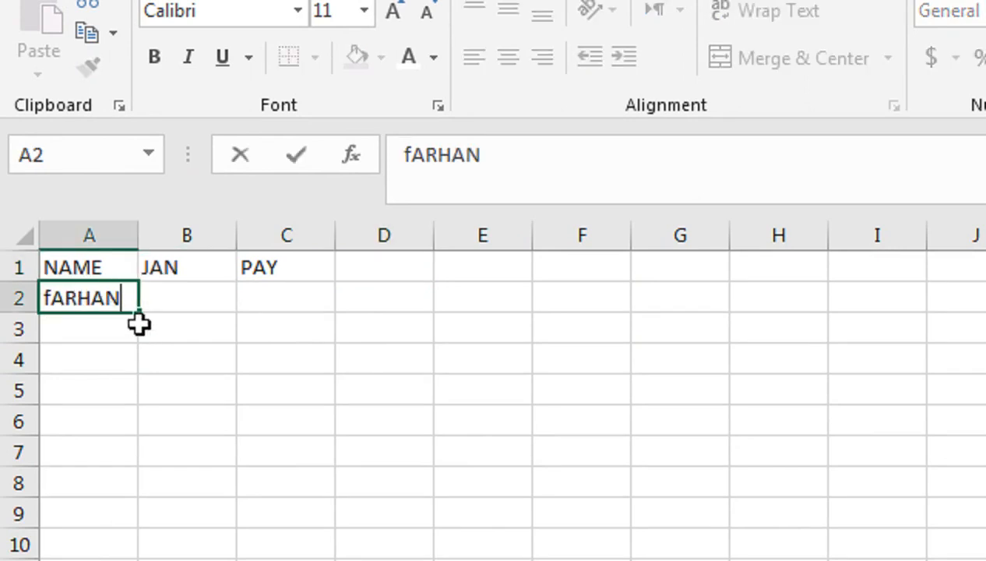
left_click(140, 324)
left_click(121, 308)
left_click_drag(144, 315, 140, 560)
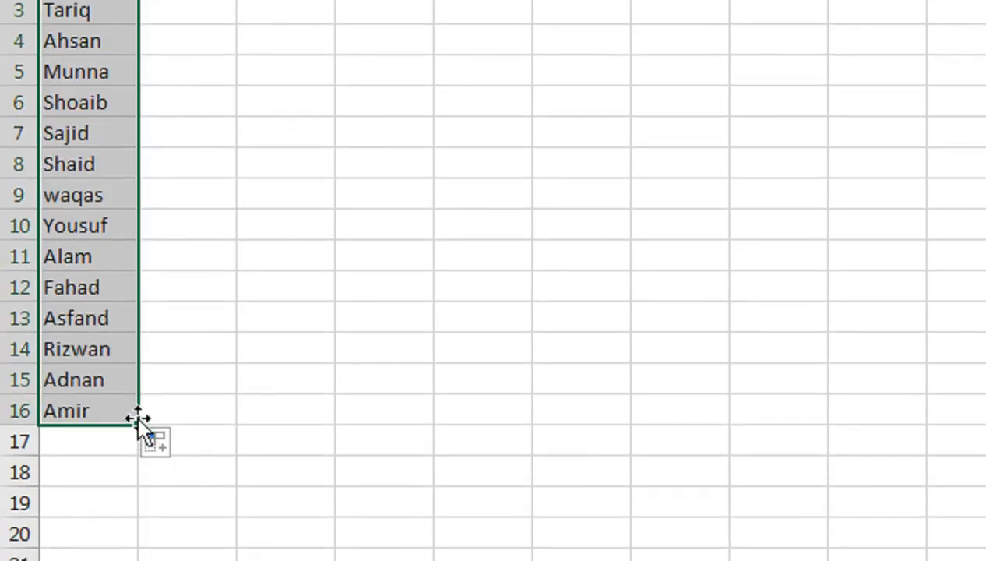
left_click_drag(137, 423, 166, 488)
left_click_drag(166, 387, 167, 388)
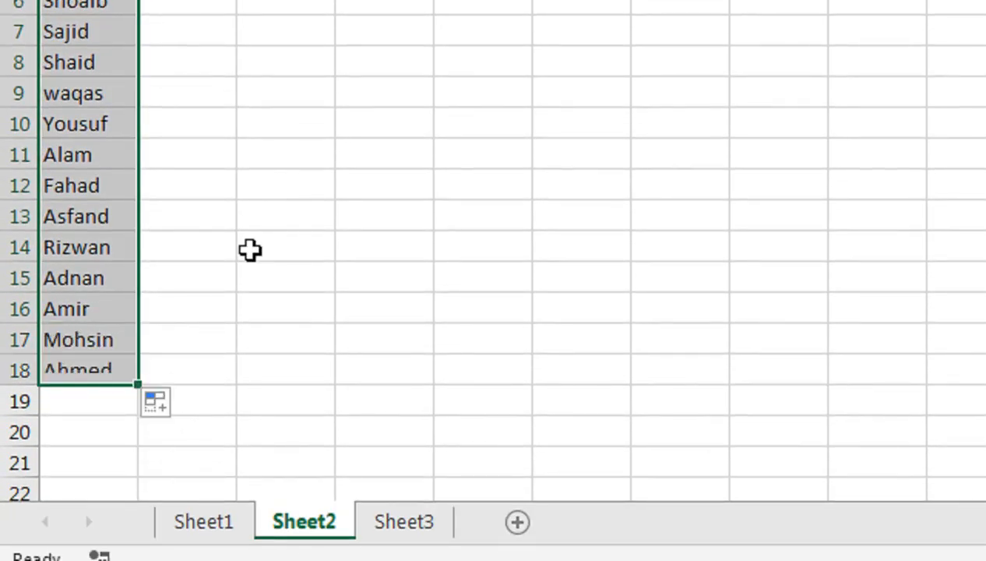
- Make row 1 taller and center the A1:C1 headers horizontally and vertically
left_click(195, 139)
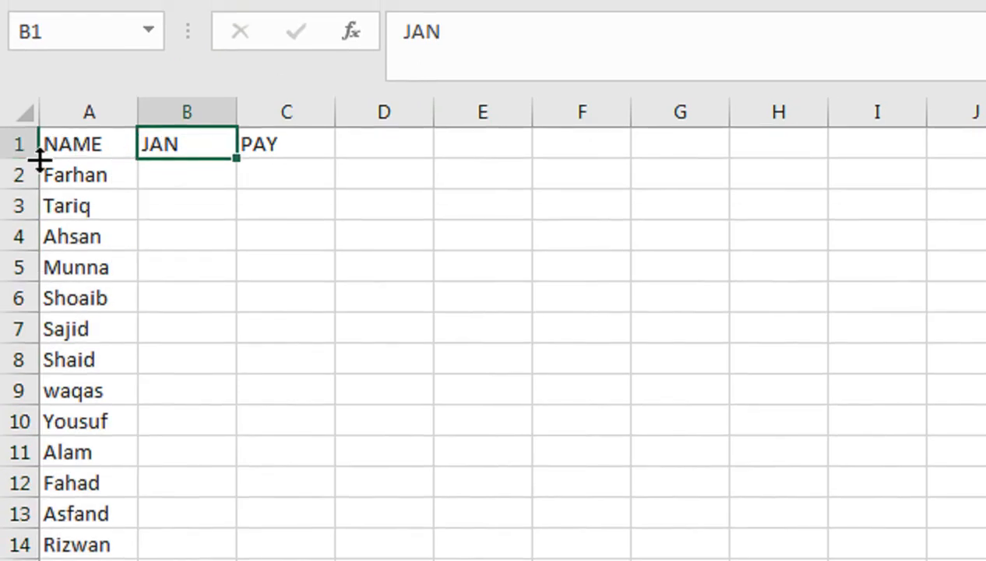
left_click_drag(37, 158, 37, 176)
left_click_drag(73, 145, 286, 156)
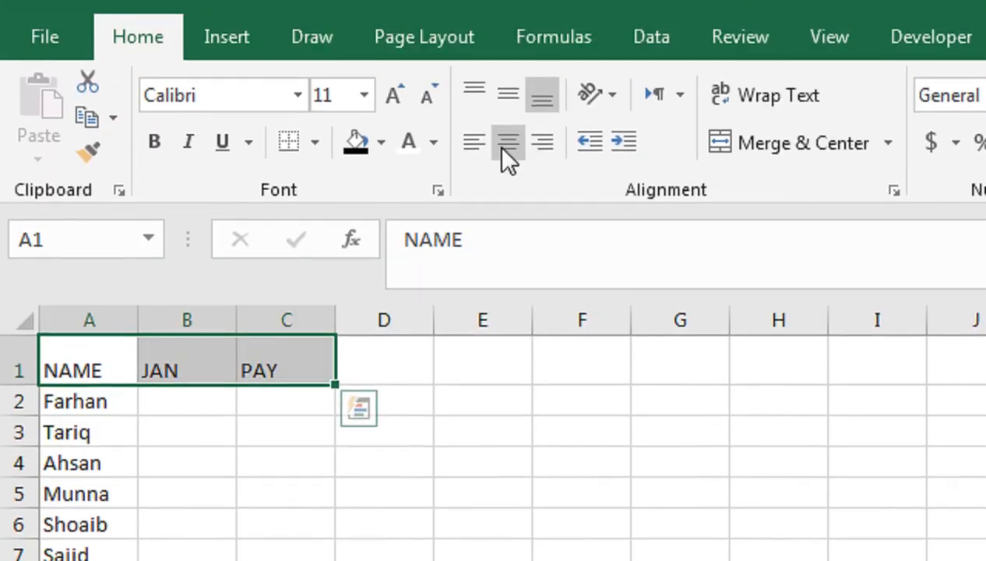
left_click(503, 148)
left_click(507, 94)
- Make the A1:C1 headers bold and enlarge their font size to 16
left_click(392, 139)
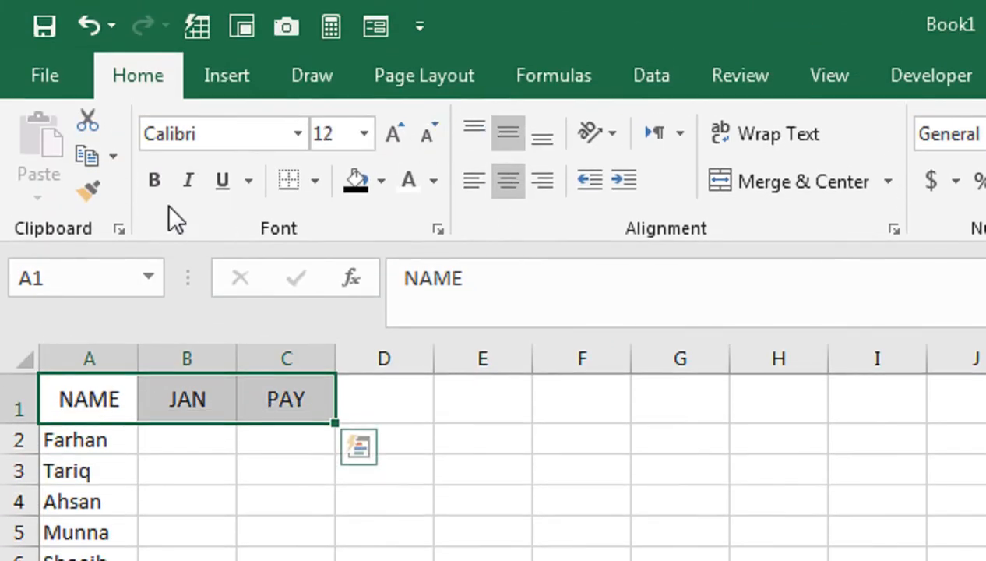
left_click(163, 186)
left_click(392, 134)
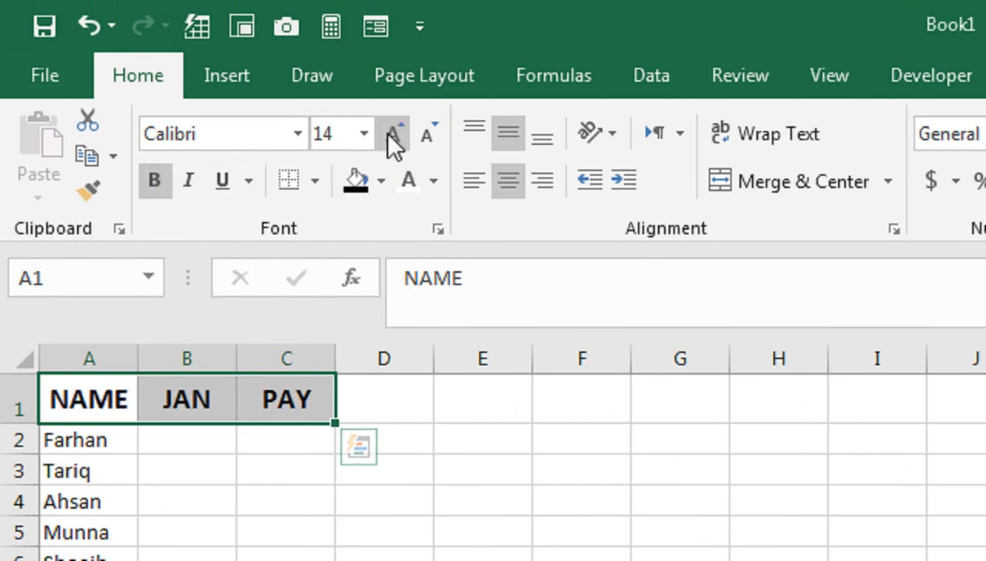
left_click(392, 134)
- Autofill the JAN and PAY headers across row 1 to column Y and replace the Y1 header with PAY
left_click_drag(222, 416, 649, 345)
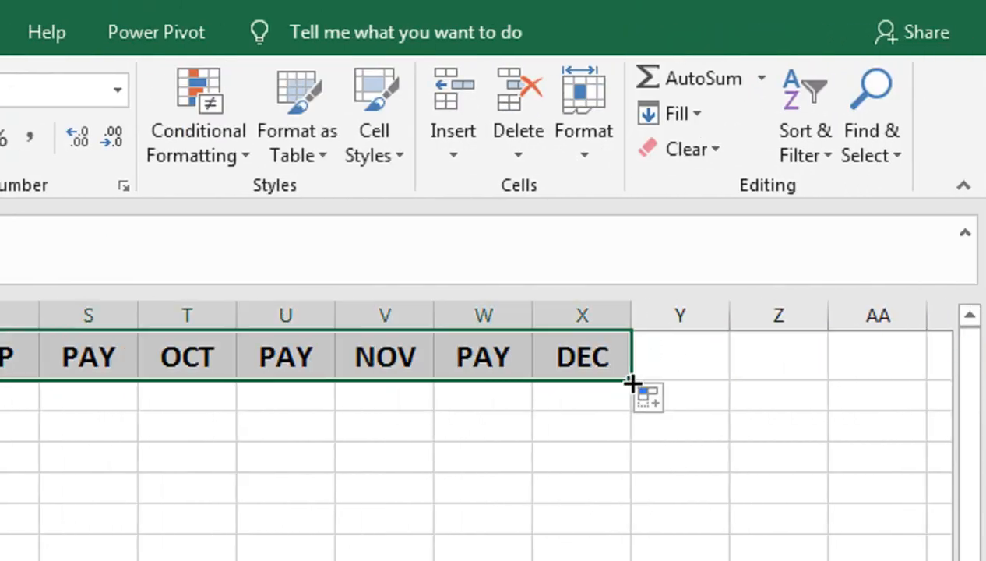
left_click_drag(631, 381, 695, 382)
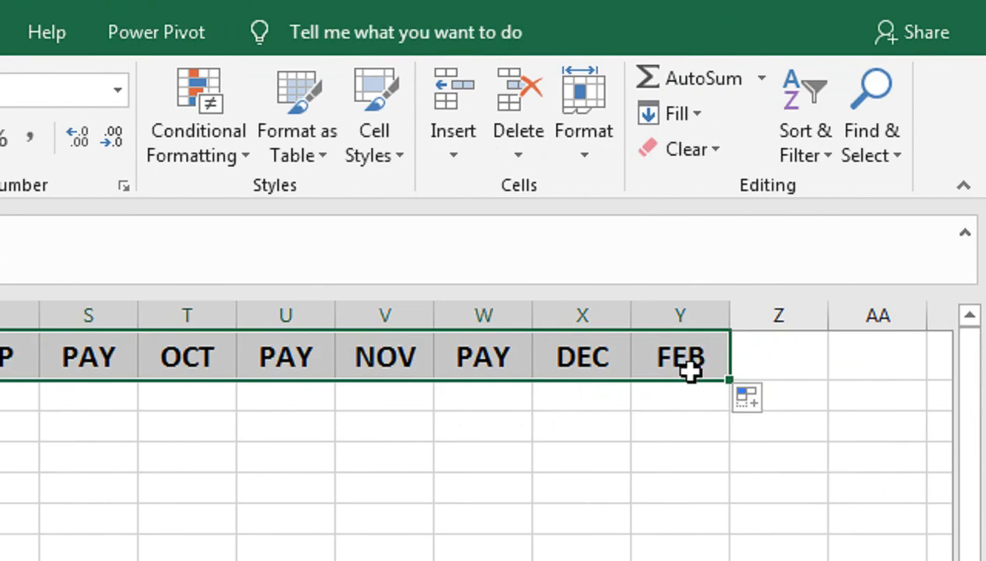
left_click(690, 372)
type("pay")
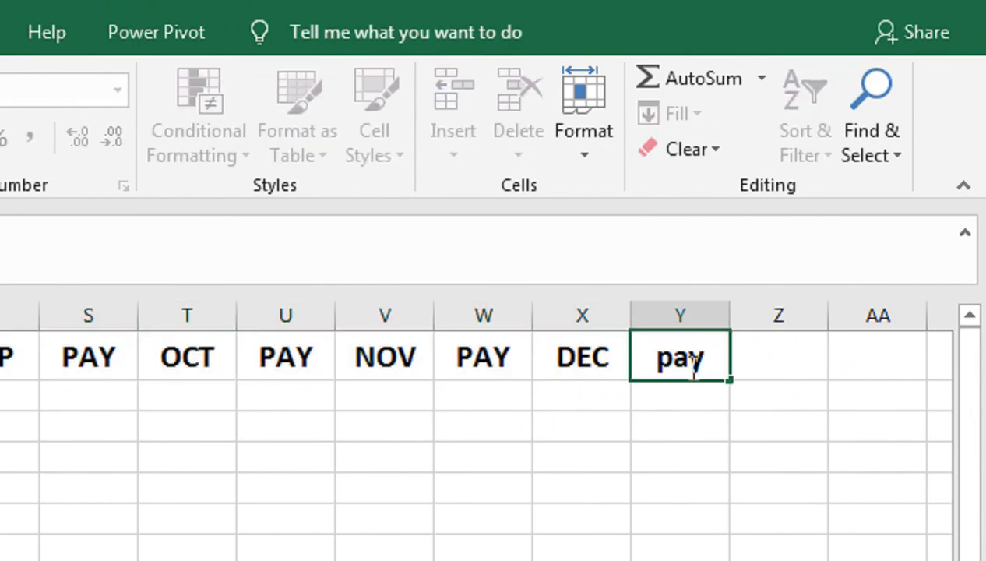
key("BackSpace")
key("BackSpace")
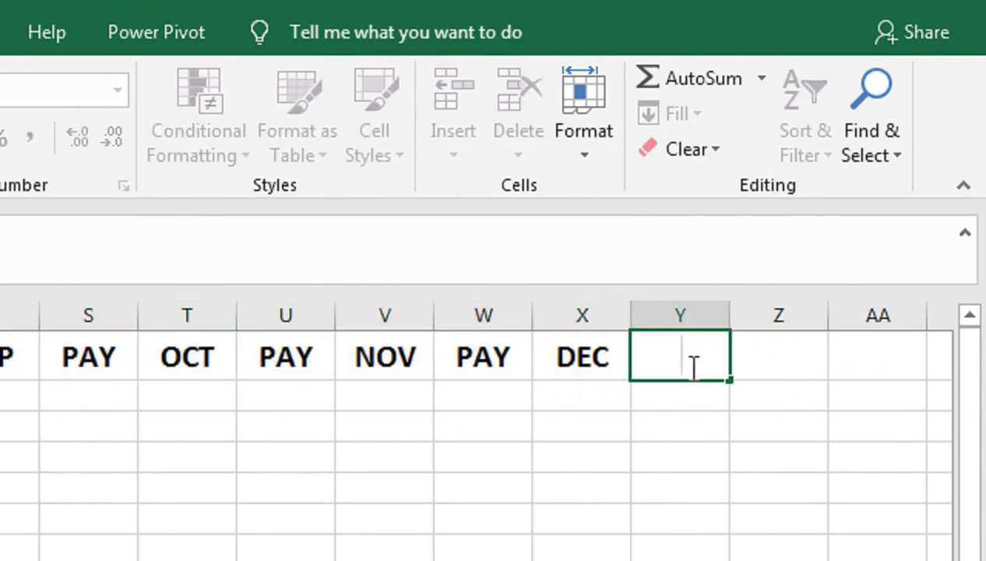
type("ay")
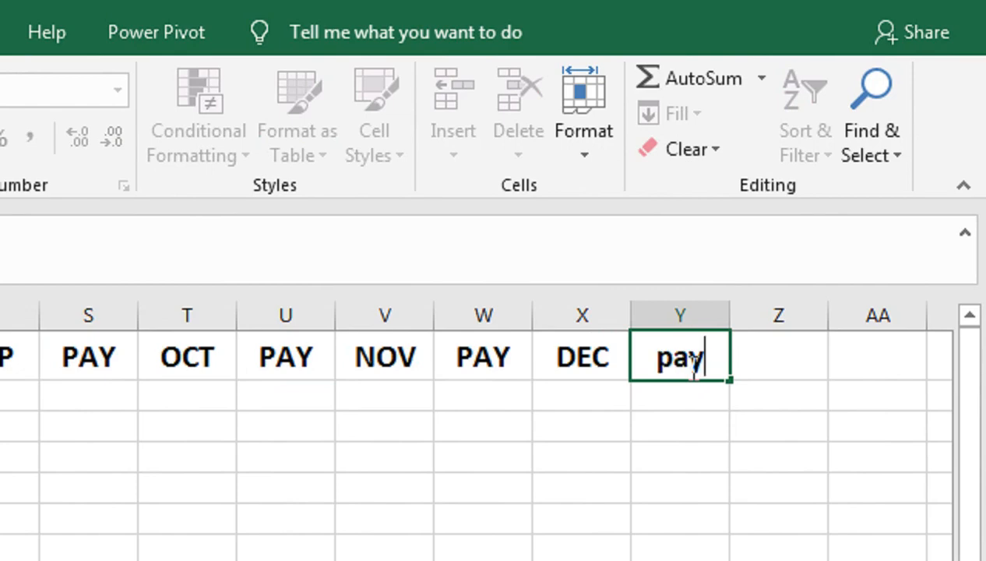
key("BackSpace")
key("BackSpace")
type("AY")
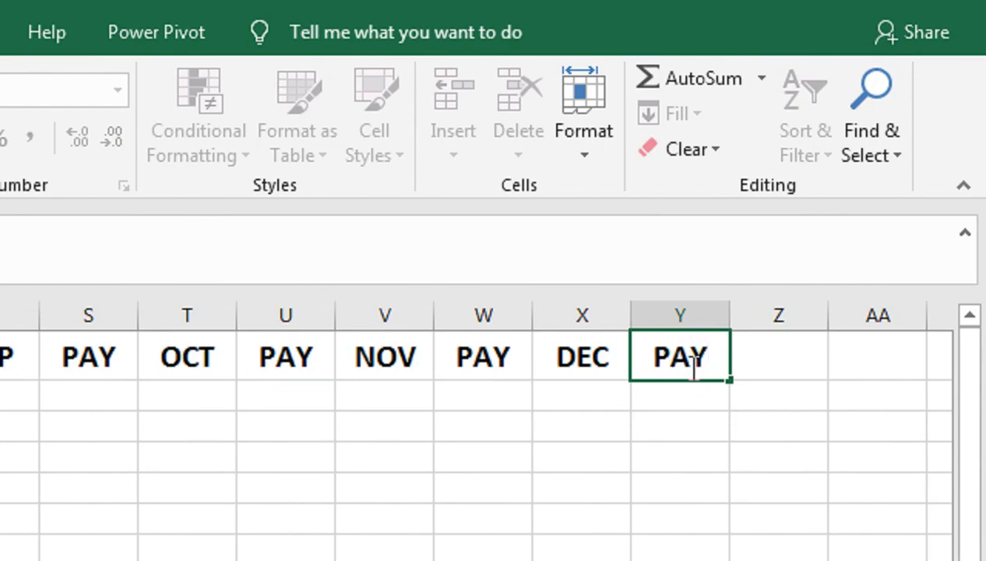
key("Return")
left_click(690, 369)
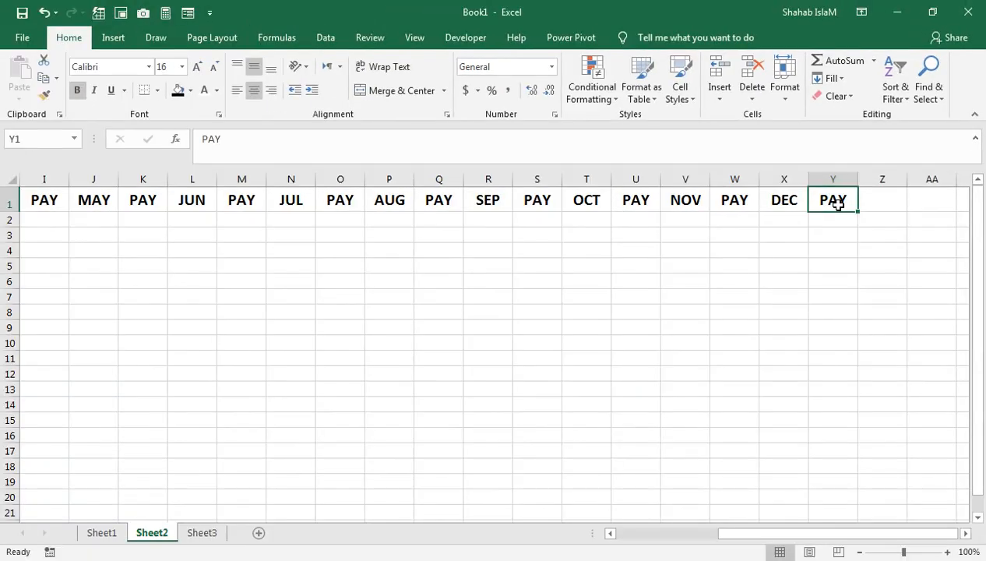
- Undo the PAY entry in Y1 and the header autofill across row 1
key("ctrl+shift+Left")
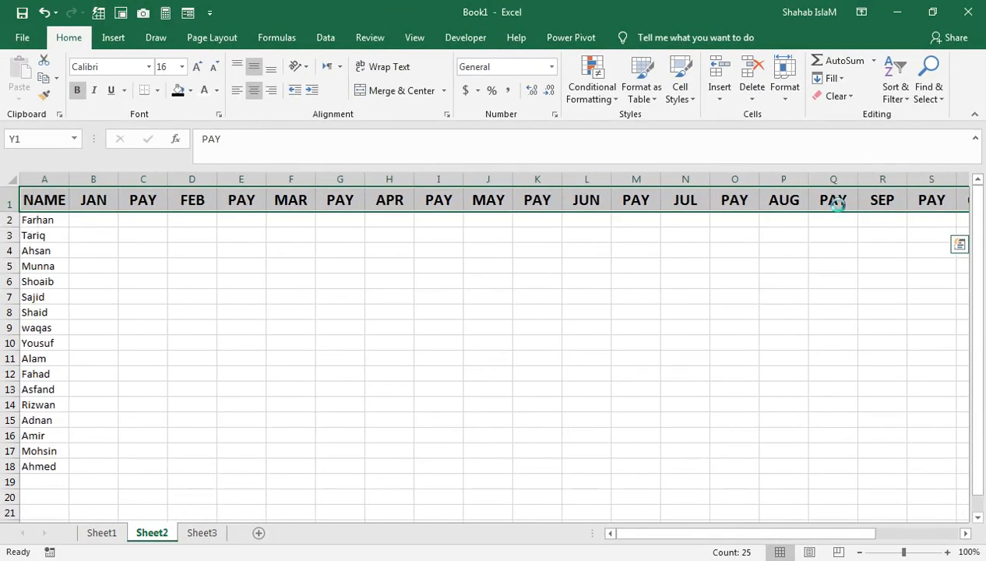
key("ctrl+z")
key("ctrl+z")
key("ctrl+z")
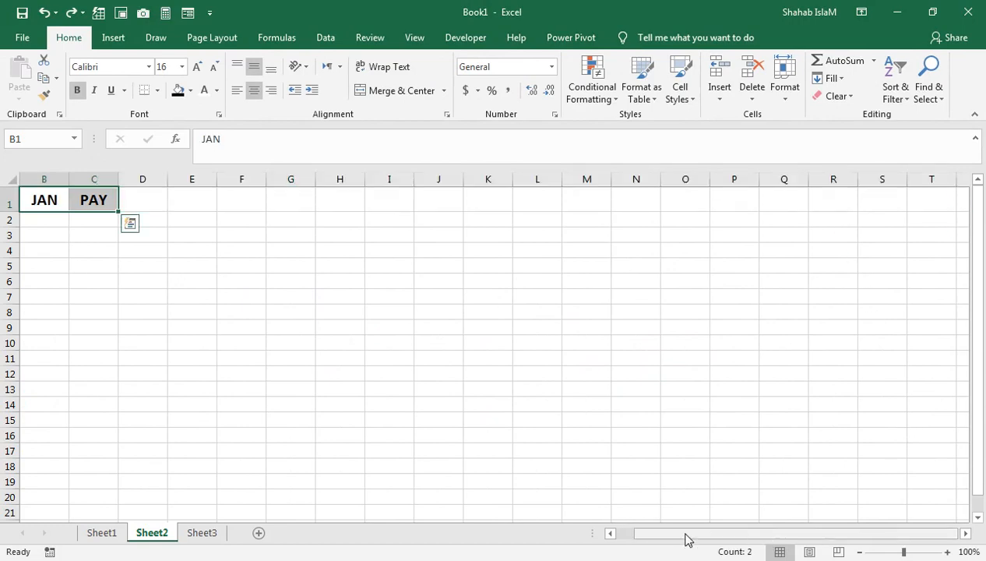
- Enter 500 in B2 as the first person's January amount
left_click_drag(685, 536, 545, 534)
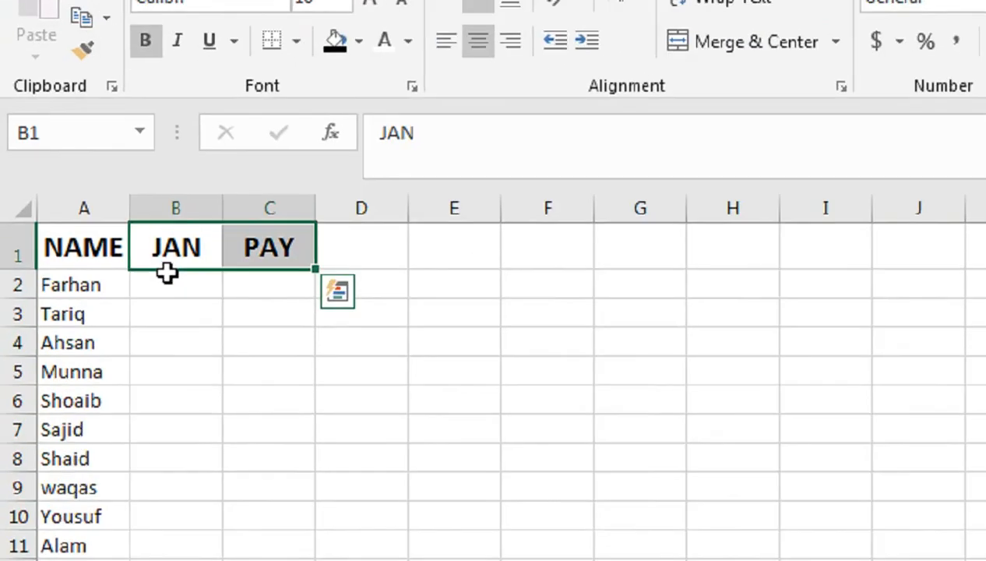
left_click(90, 219)
type("5")
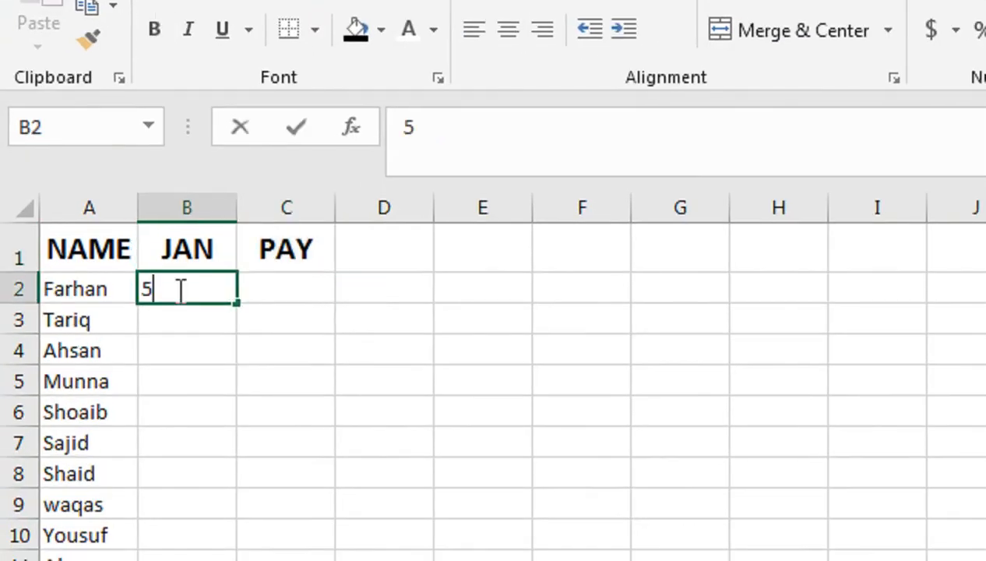
type("00")
key("Return")
- Fill the 500 from B2 down column B for the listed names
left_click(178, 289)
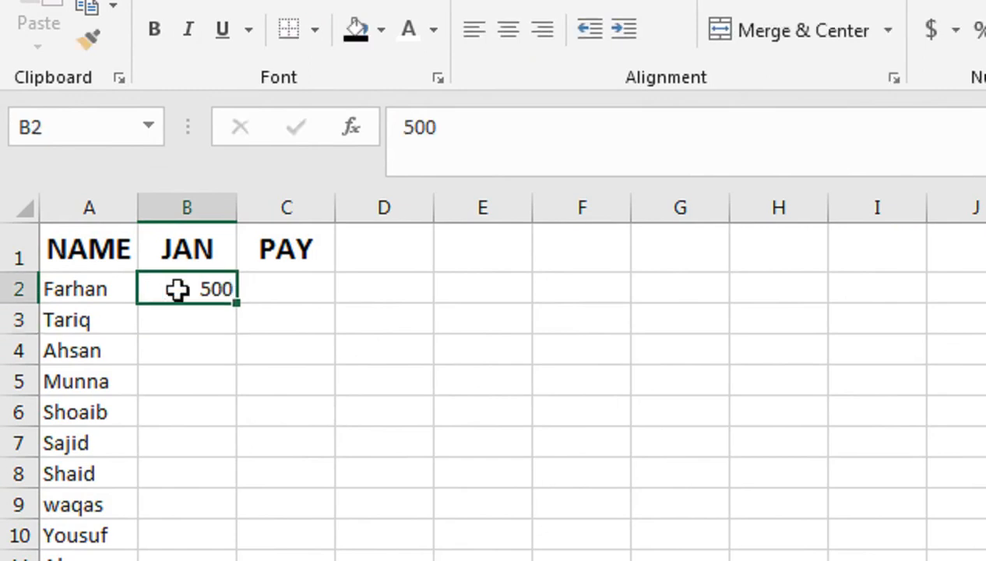
key("shift+Down")
key("shift+Down")
key("shift+Down")
key("shift+Down")
key("shift+Down")
key("shift+Down")
key("shift+Down")
key("shift+Down")
key("shift+Down")
key("shift+Down")
key("shift+Down")
key("shift+Down")
key("shift+Down")
key("shift+Down")
key("shift+Down")
key("shift+Down")
key("shift+Down")
key("shift+Down")
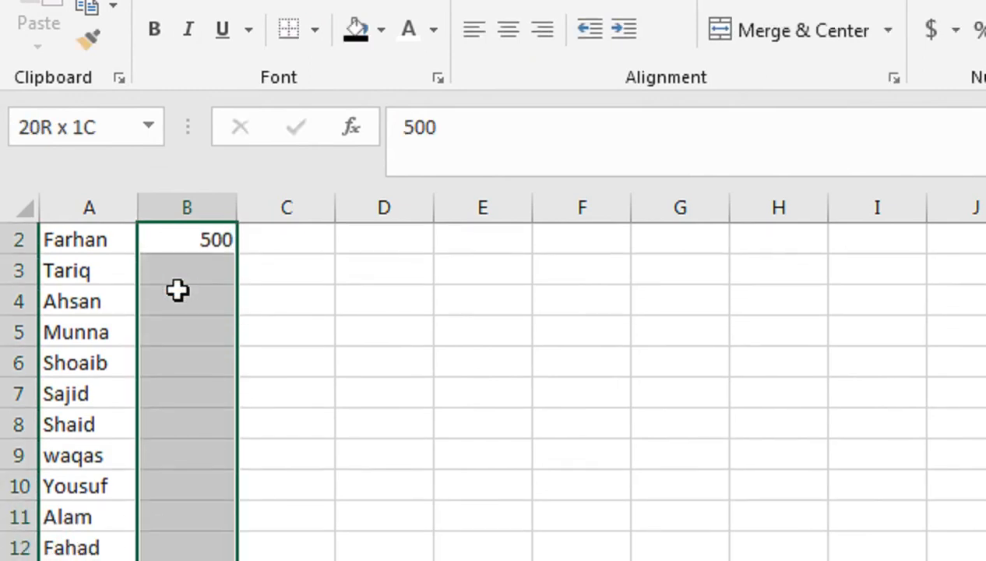
key("ctrl+d")
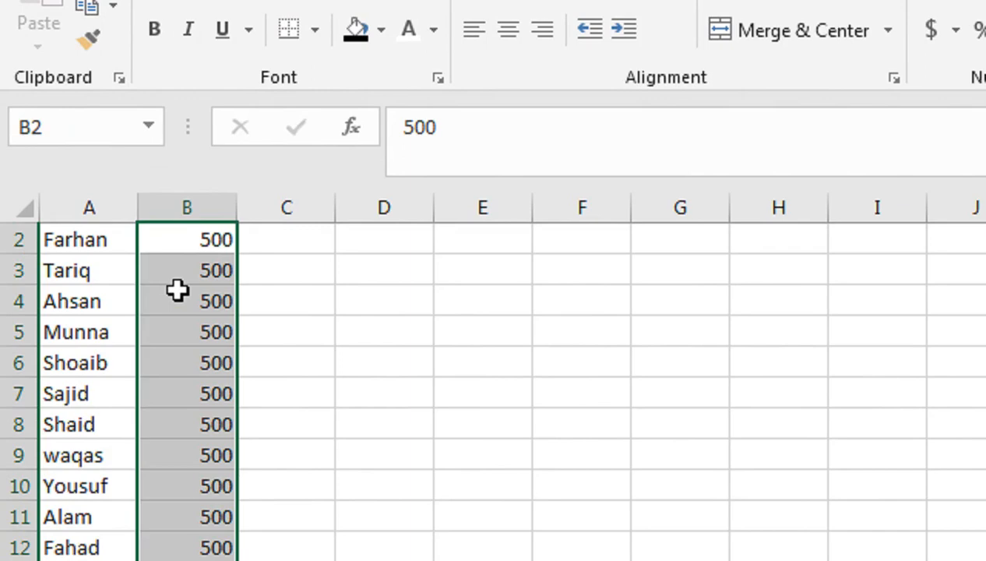
- Center the contents of columns B and C horizontally
key("Up")
left_click(176, 204)
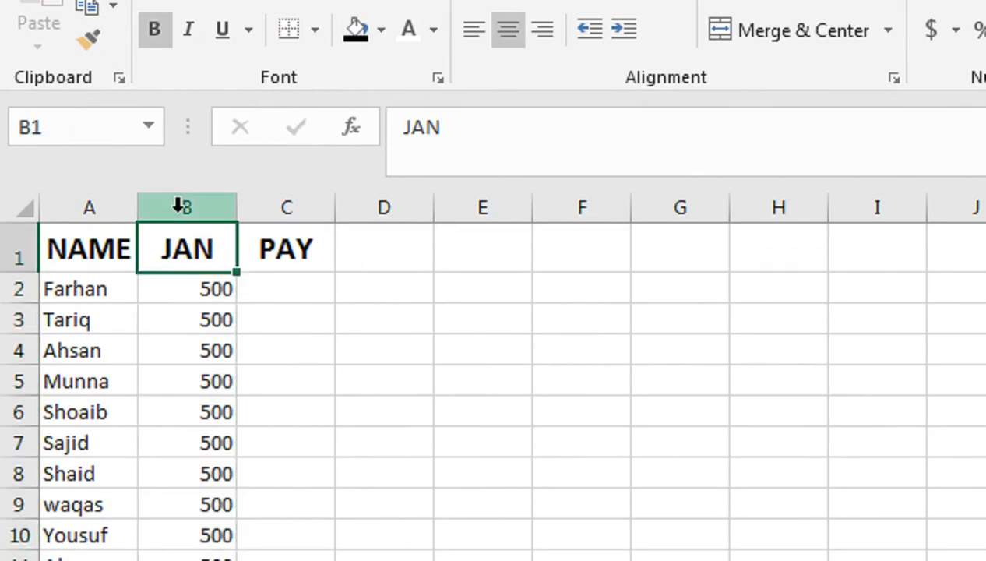
left_click(508, 29)
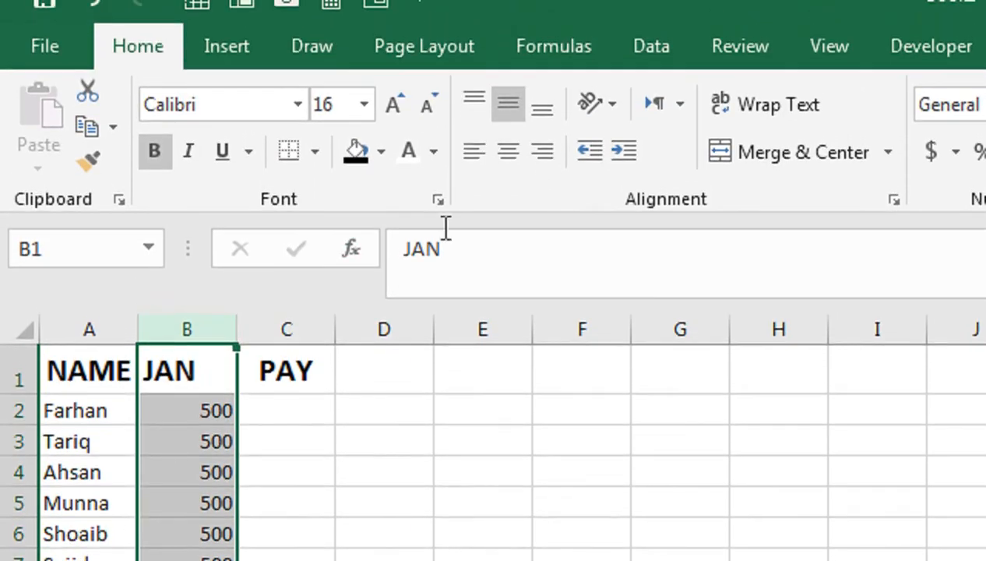
left_click_drag(270, 306, 218, 339)
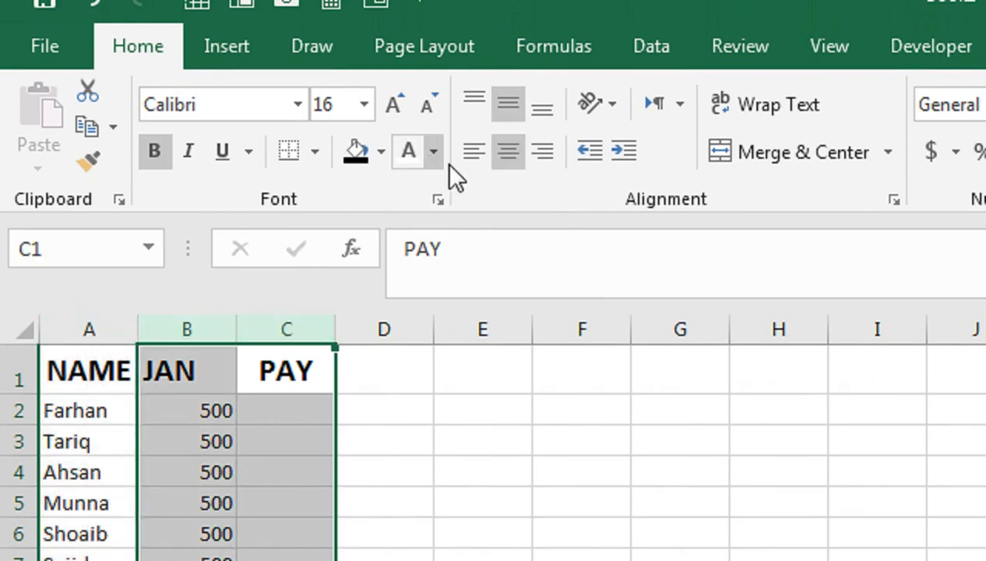
left_click(515, 152)
left_click(516, 152)
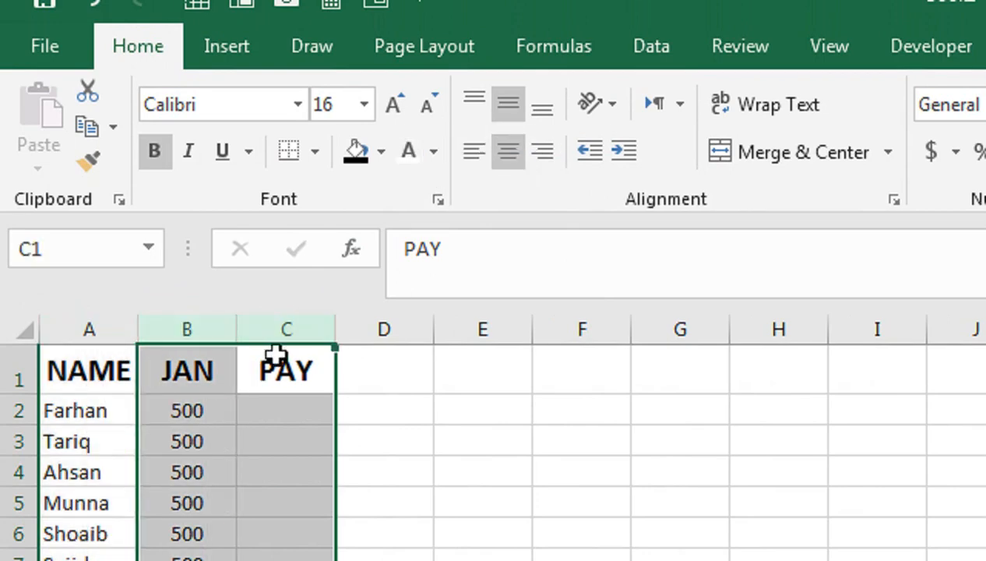
- Fill the JAN and PAY block B1:C18 across to column AA
left_click_drag(208, 373, 256, 560)
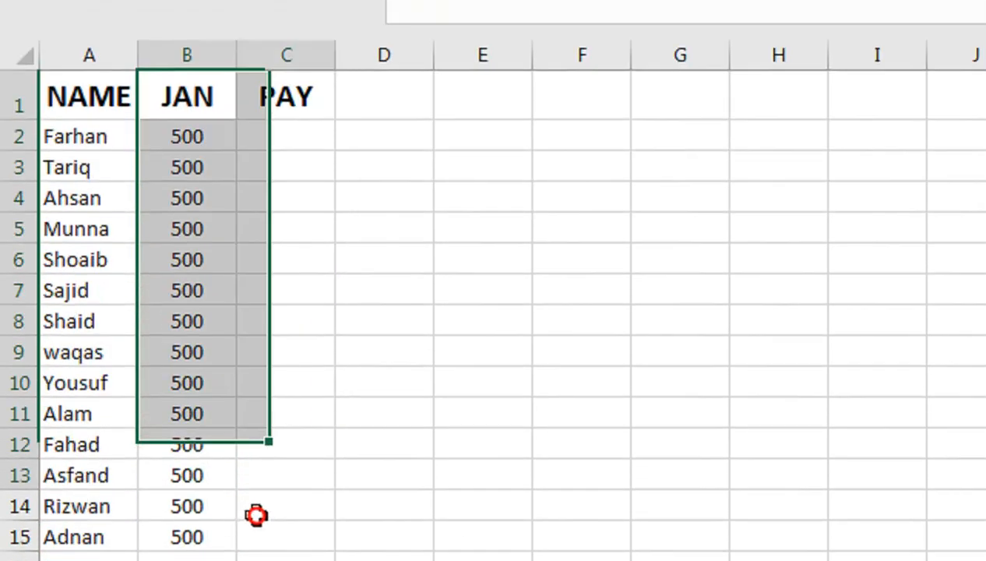
left_click_drag(256, 515, 344, 560)
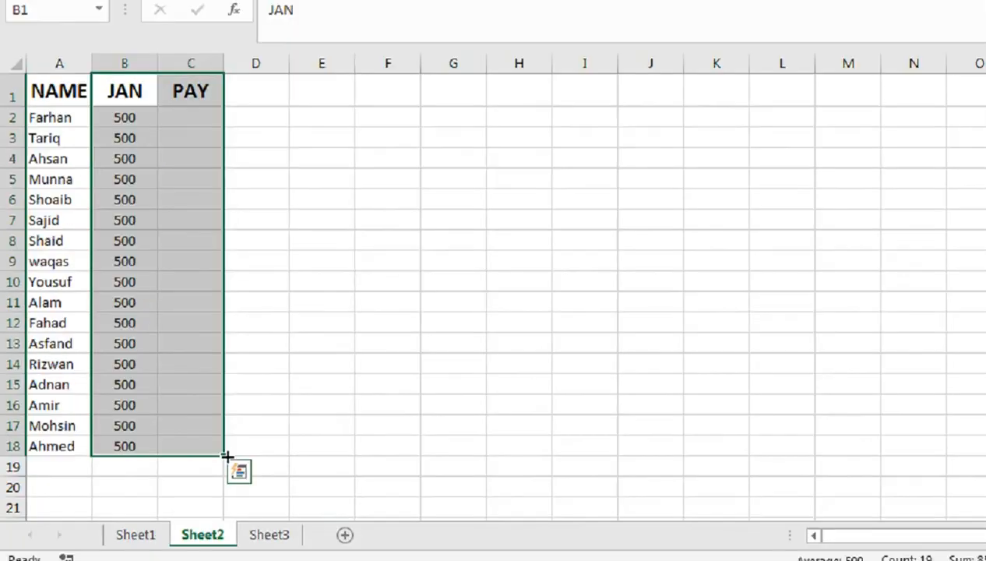
left_click_drag(340, 420, 985, 325)
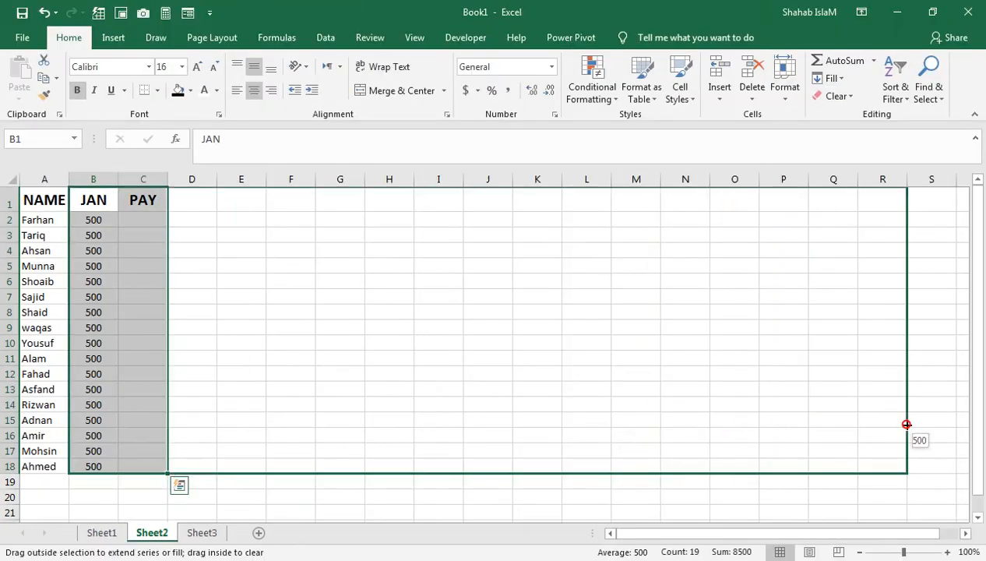
left_click_drag(954, 421, 722, 458)
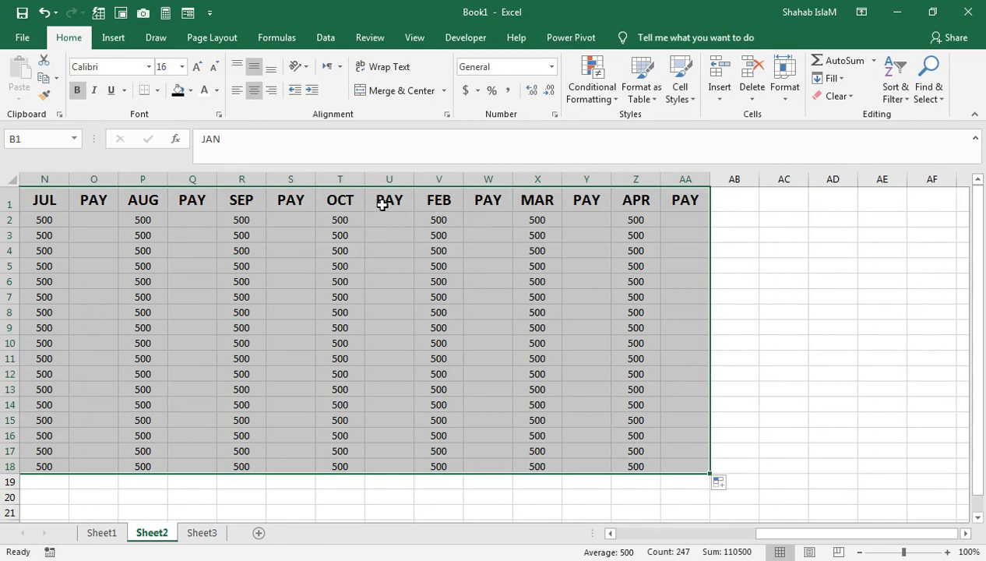
- Refill the OCT and PAY block from column T through Y with NOV and DEC headers, and delete surplus columns Z and AA
left_click(342, 197)
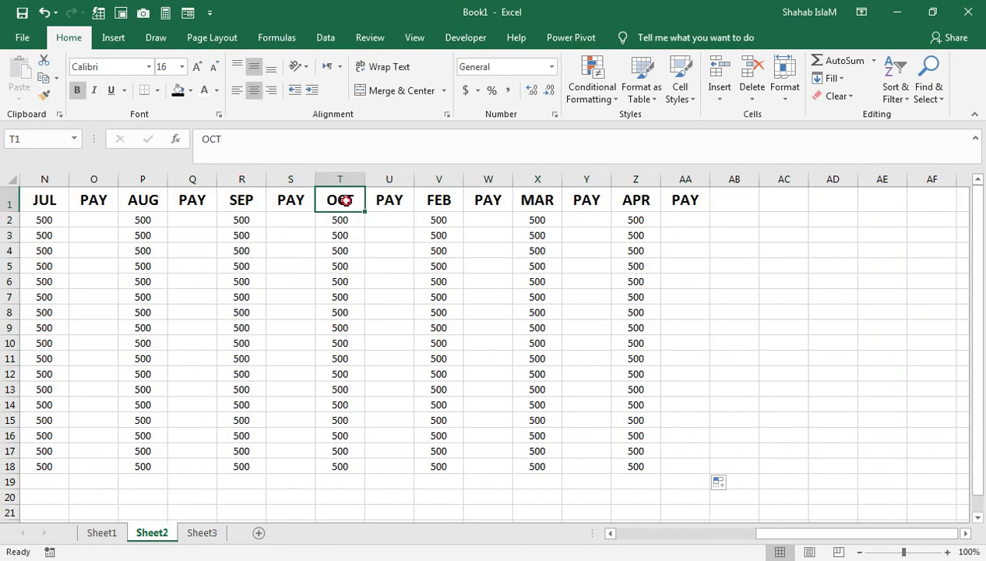
left_click_drag(345, 200, 635, 473)
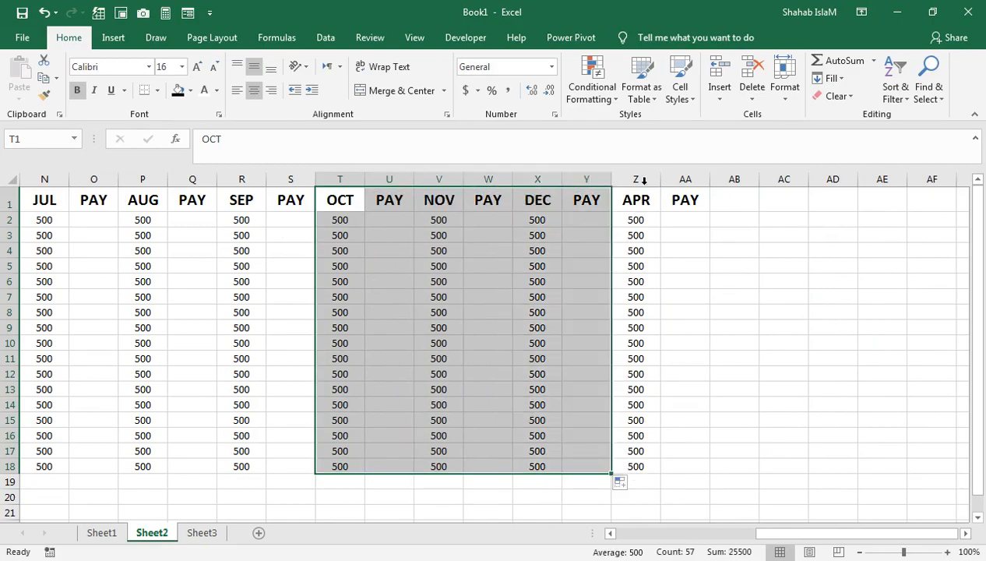
left_click_drag(643, 181, 685, 181)
right_click(686, 182)
left_click(715, 307)
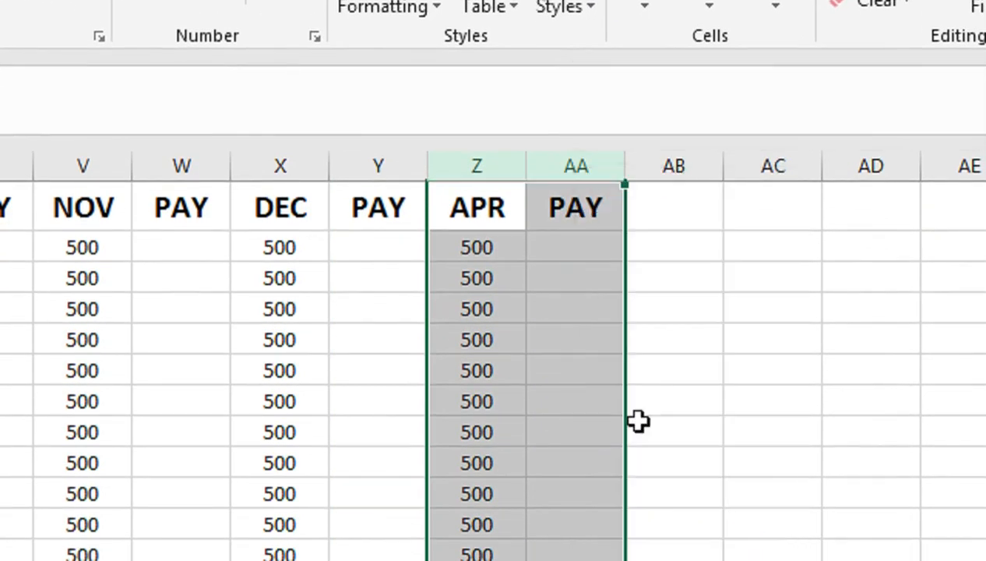
left_click(388, 211)
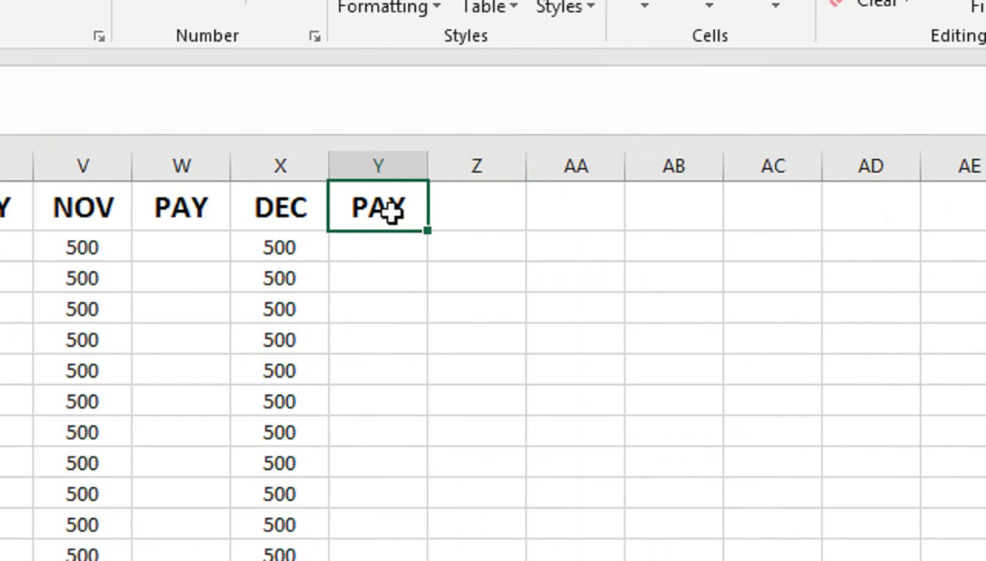
key("ctrl+space")
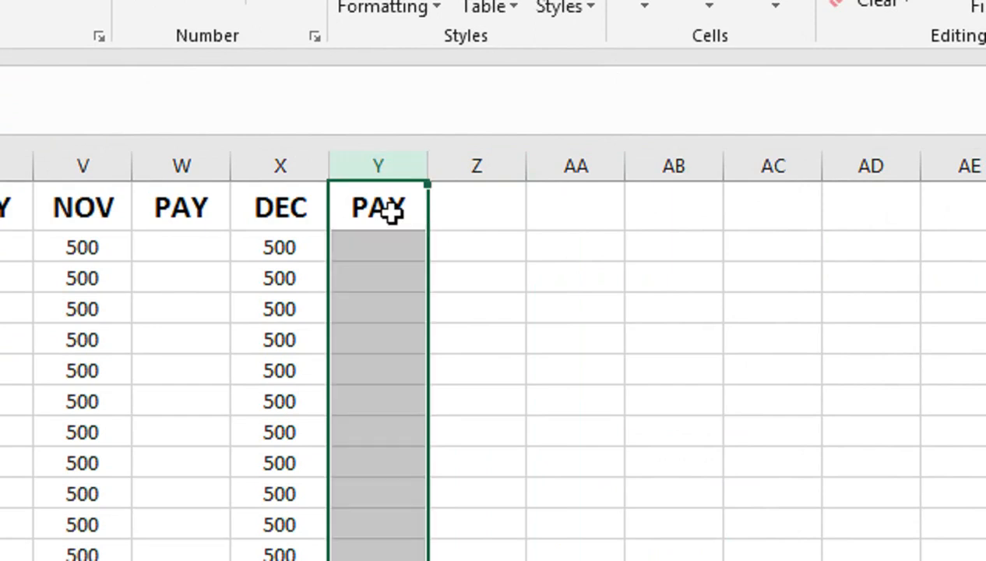
left_click(391, 212)
key("Left")
key("Right")
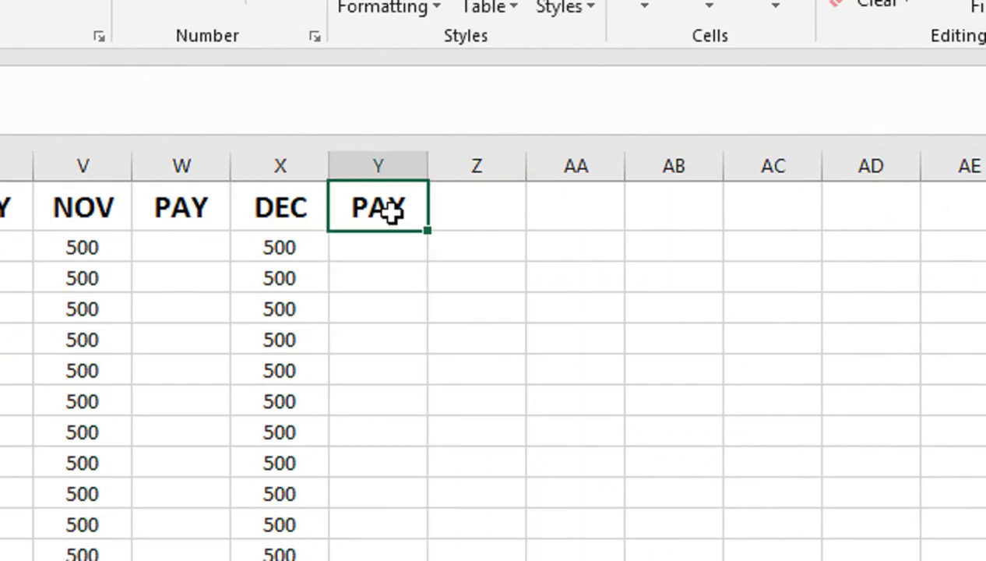
key("ctrl+shift+Left")
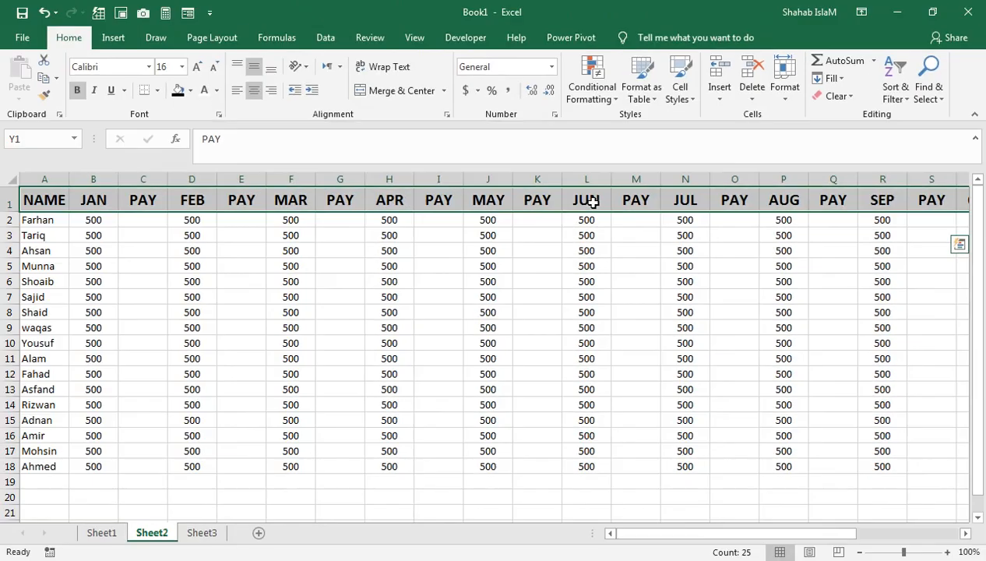
key("ctrl+shift+Down")
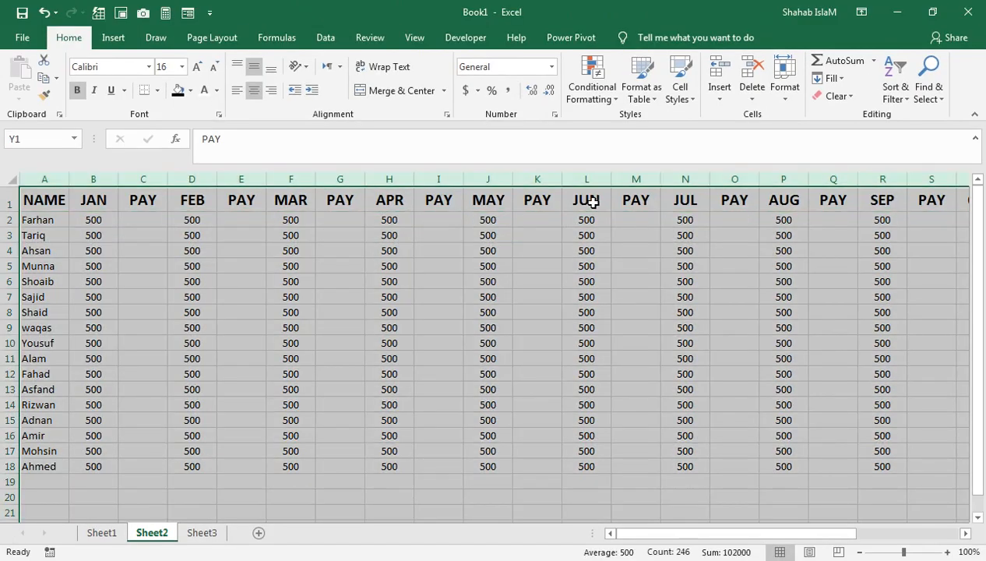
key("ctrl+shift+Up")
key("Left")
key("Left")
key("ctrl+Left")
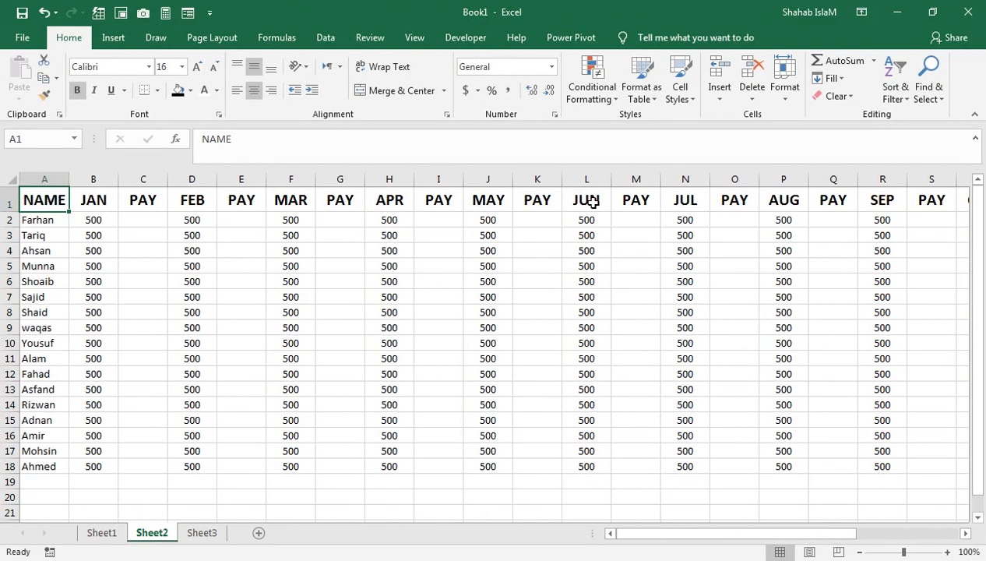
- Apply all borders to the whole table from A1 to Y18
key("ctrl+shift+Down")
key("ctrl+shift+Right")
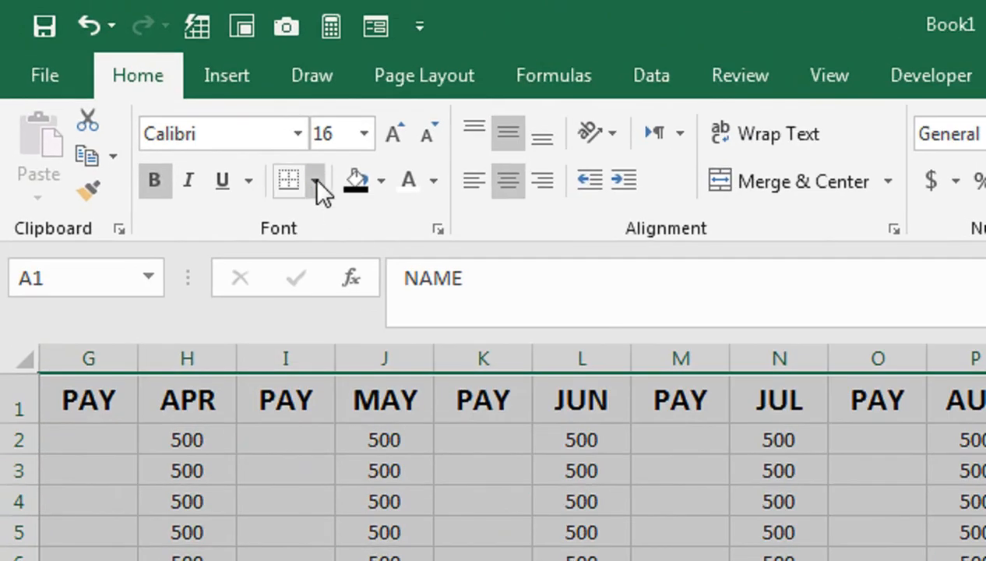
left_click(157, 90)
left_click(401, 399)
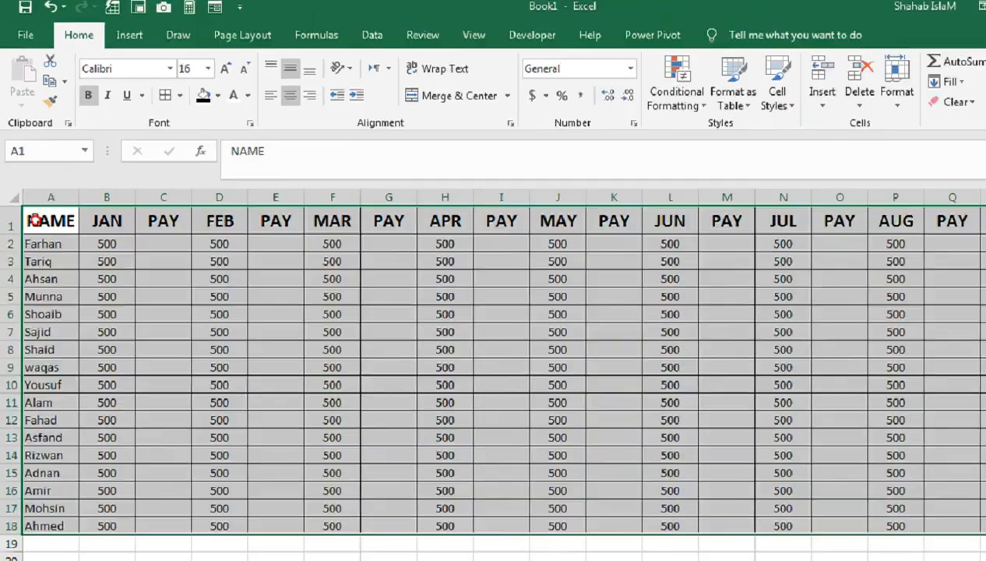
- Format the header row A1:Y1 with a blue fill and white font
left_click_drag(34, 221, 759, 180)
left_click(192, 91)
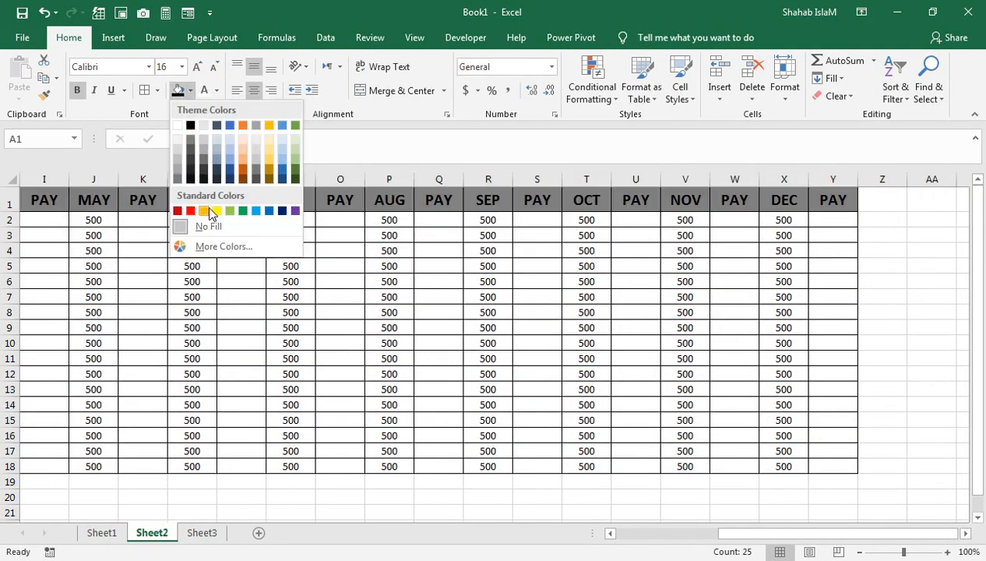
left_click(266, 210)
left_click(204, 91)
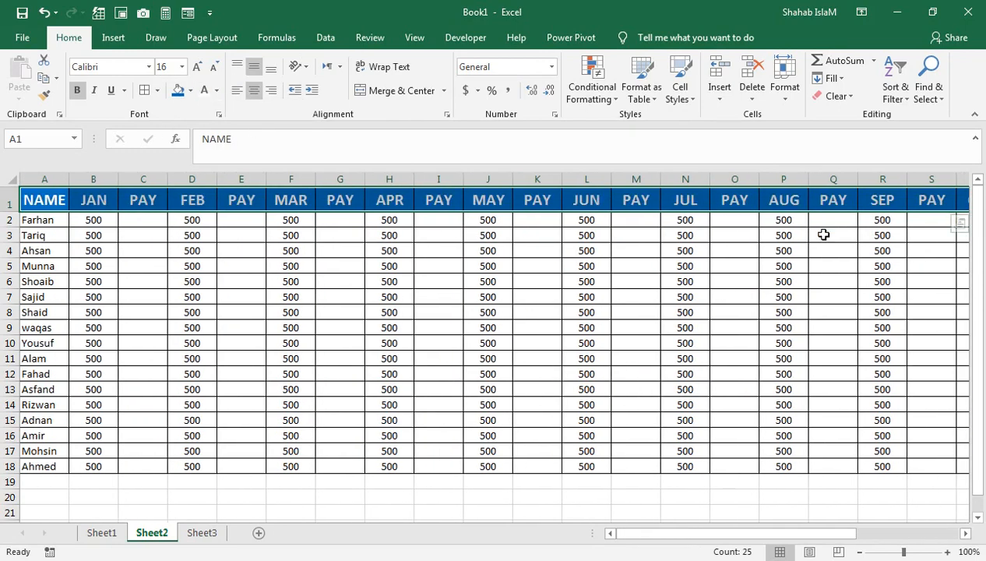
- Copy the T_RECIVE, SHORT and BALANCE headers from Z1:AB1 on Sheet1 and paste them at Z1 on Sheet2
left_click_drag(882, 199, 907, 229)
left_click_drag(926, 187, 858, 205)
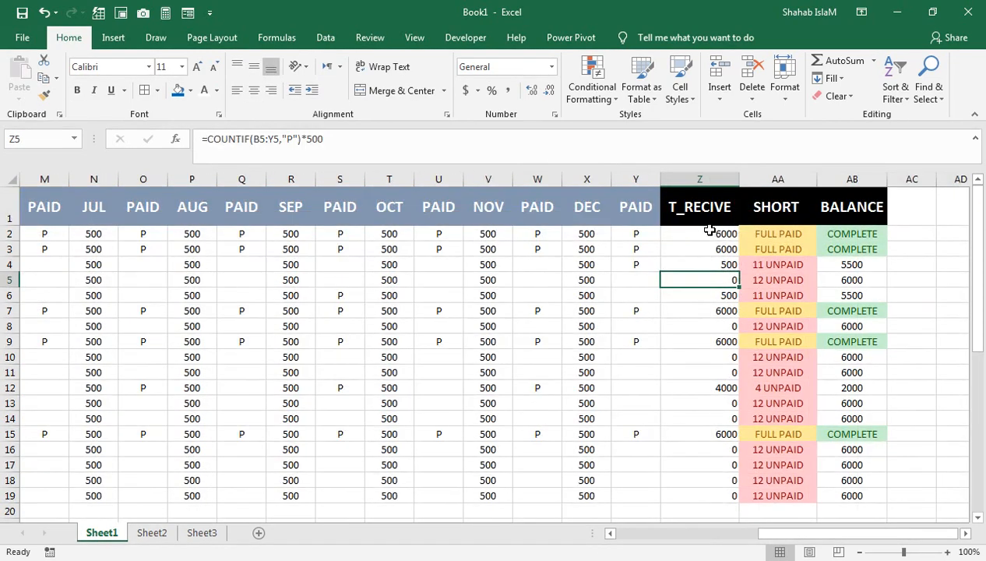
left_click_drag(711, 222, 847, 204)
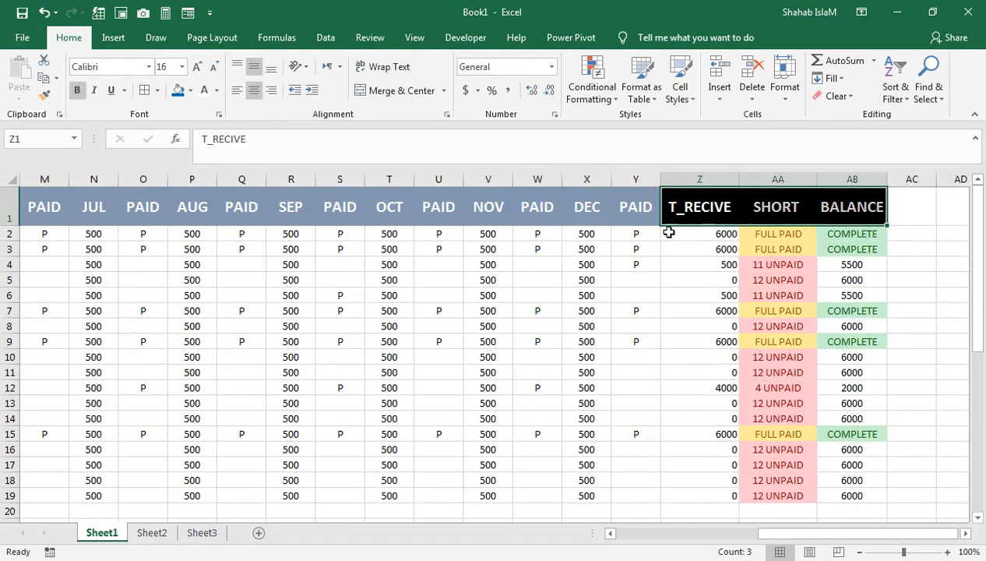
key("ctrl+c")
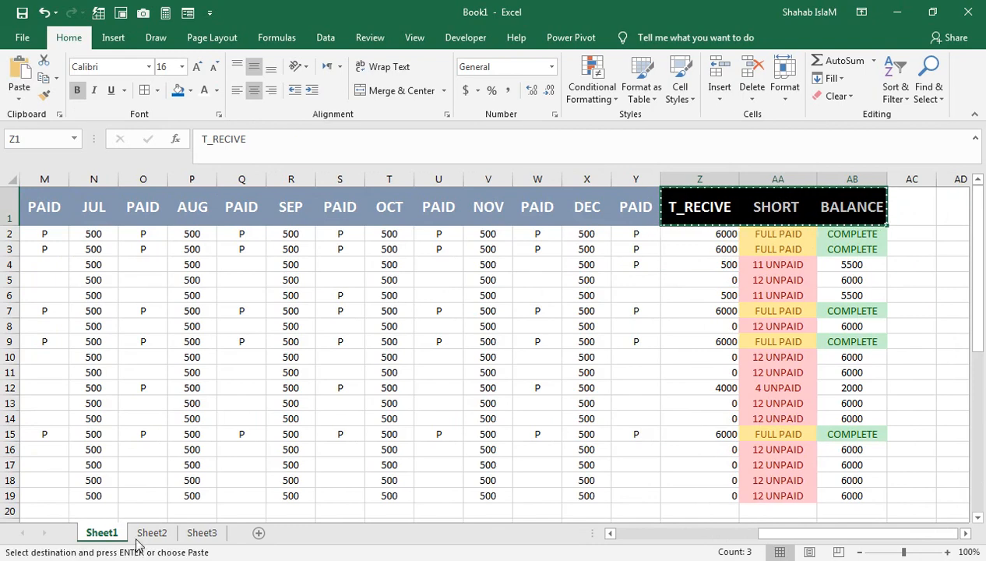
key("ctrl+Page_Down")
key("ctrl+v")
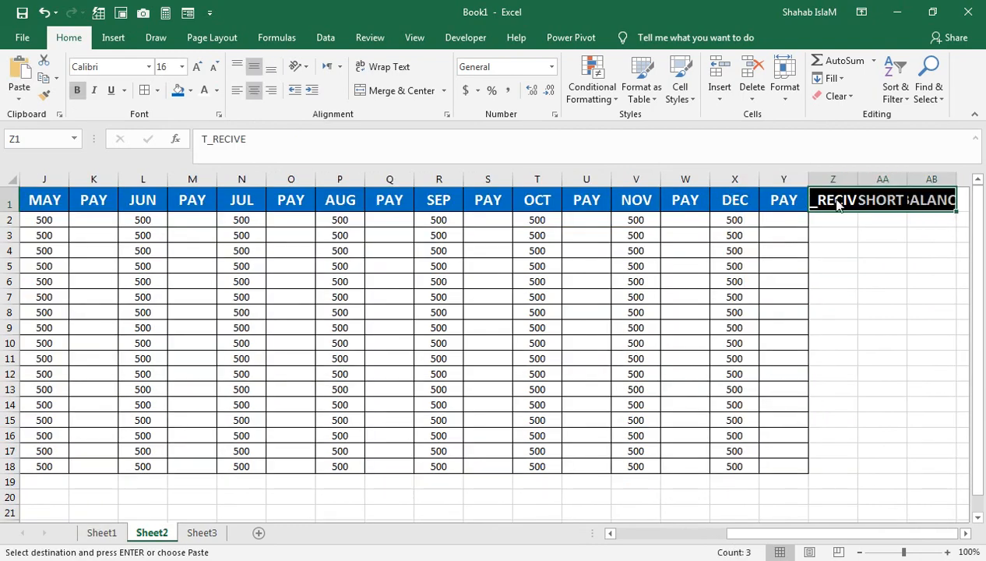
- Apply the copied headers' column widths to columns Z through AB on Sheet2 with Paste Special
key("ctrl+alt+v")
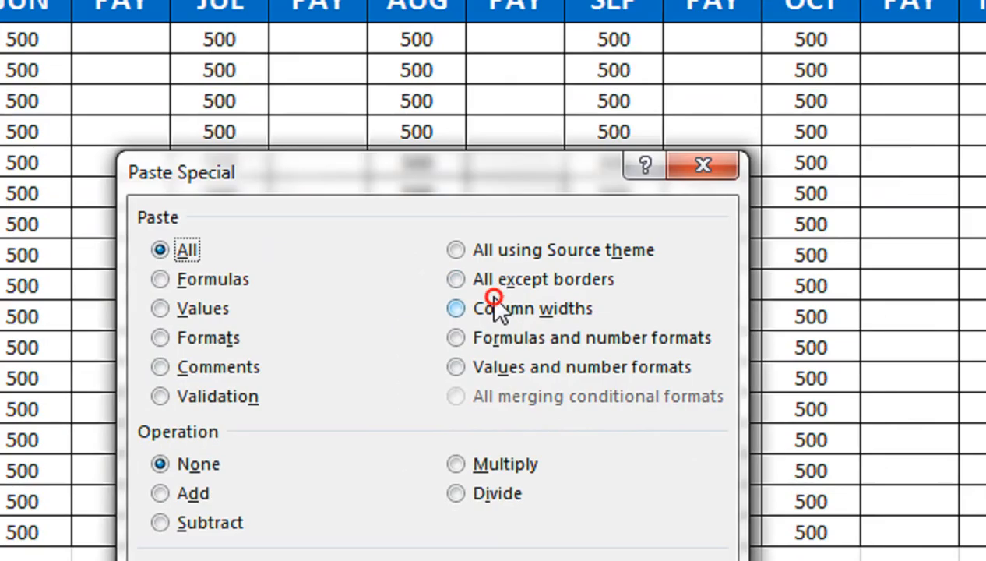
left_click(371, 358)
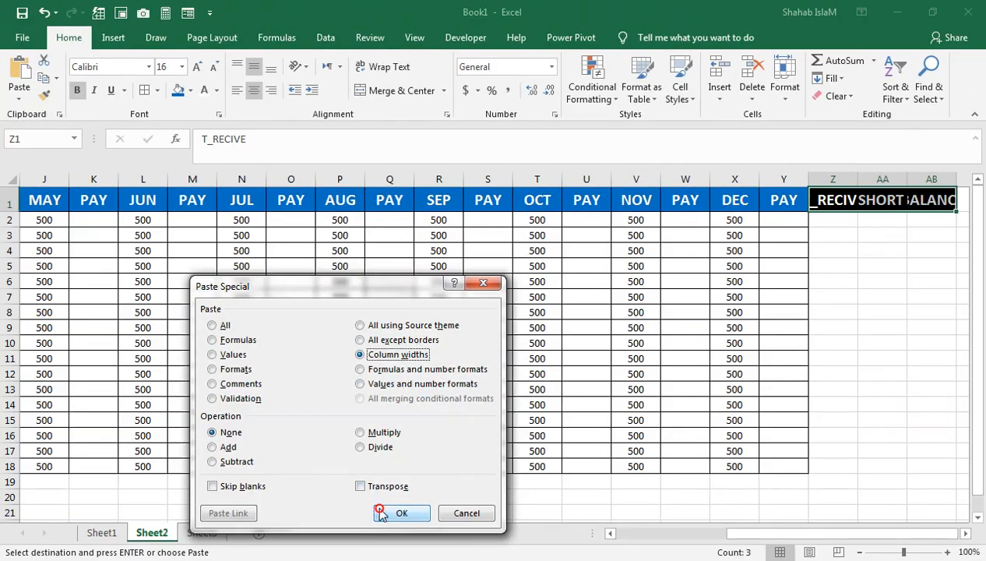
left_click(529, 560)
left_click_drag(897, 251, 938, 228)
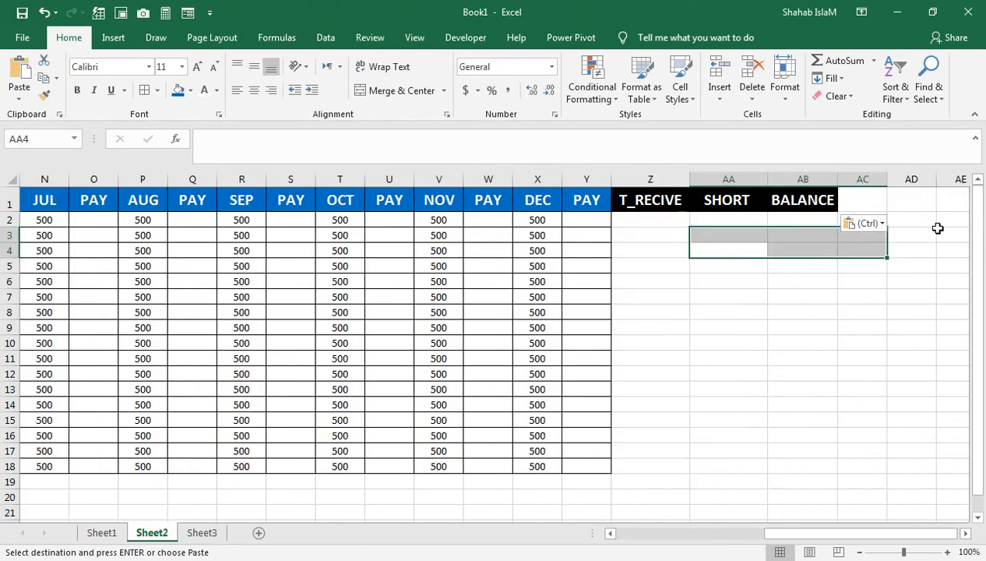
- Apply all borders to the empty cells Z2:AB18 under the T_RECIVE, SHORT and BALANCE headers
left_click_drag(675, 219, 812, 460)
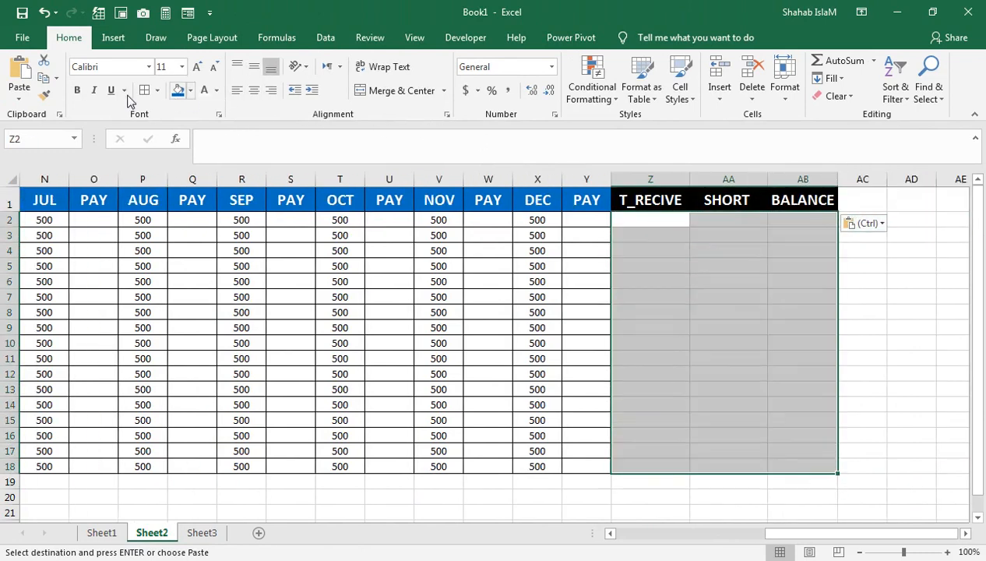
left_click(145, 92)
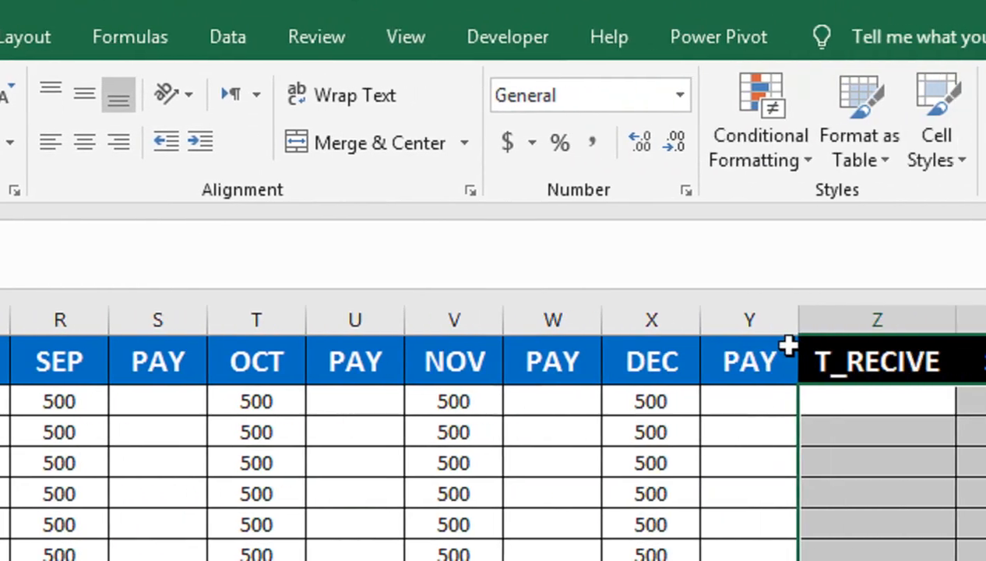
left_click(765, 353)
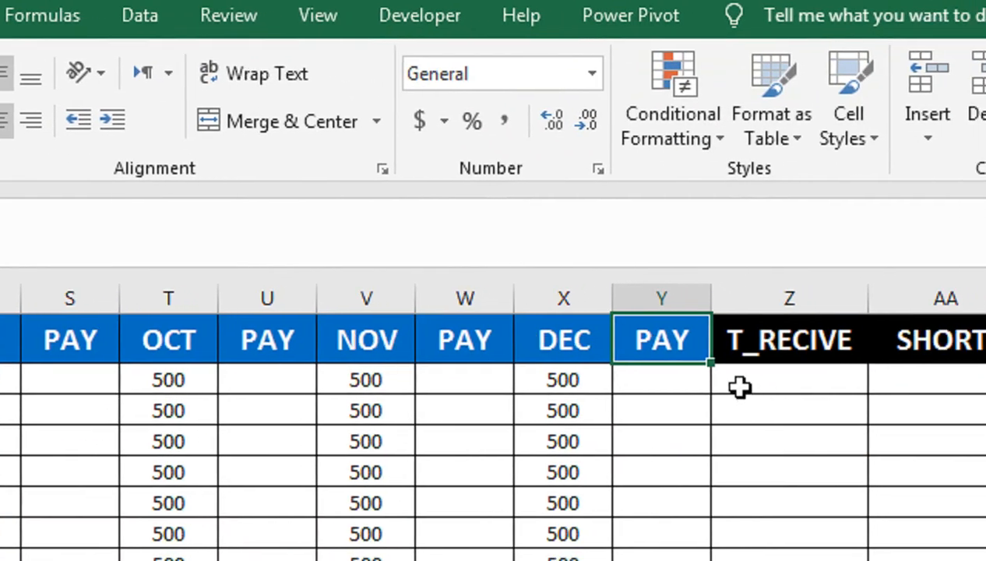
- Build the T_RECIVE formula =COUNTIF(B2:Y2,"P")*500 in cell Z2
left_click(739, 387)
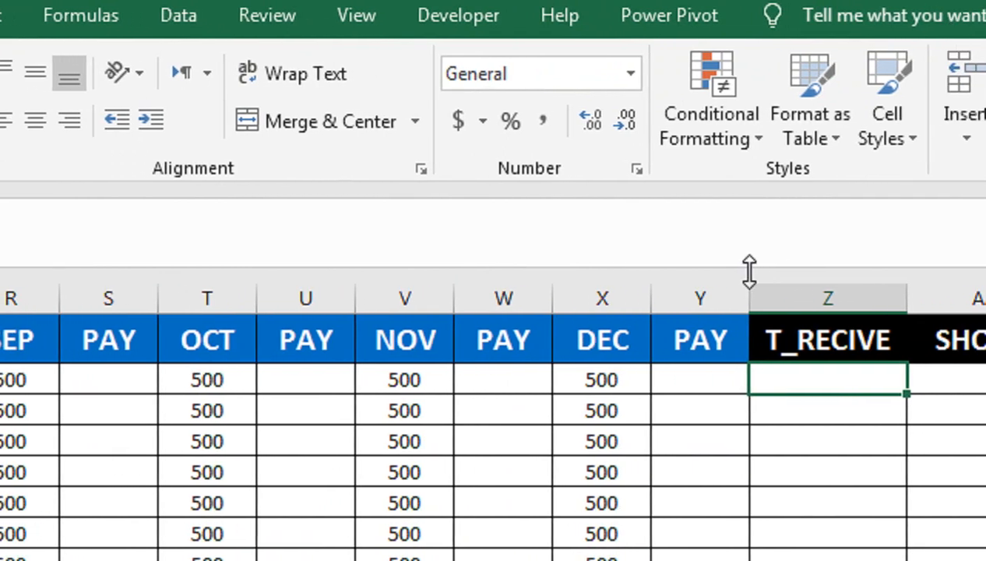
type("COUNTIF")
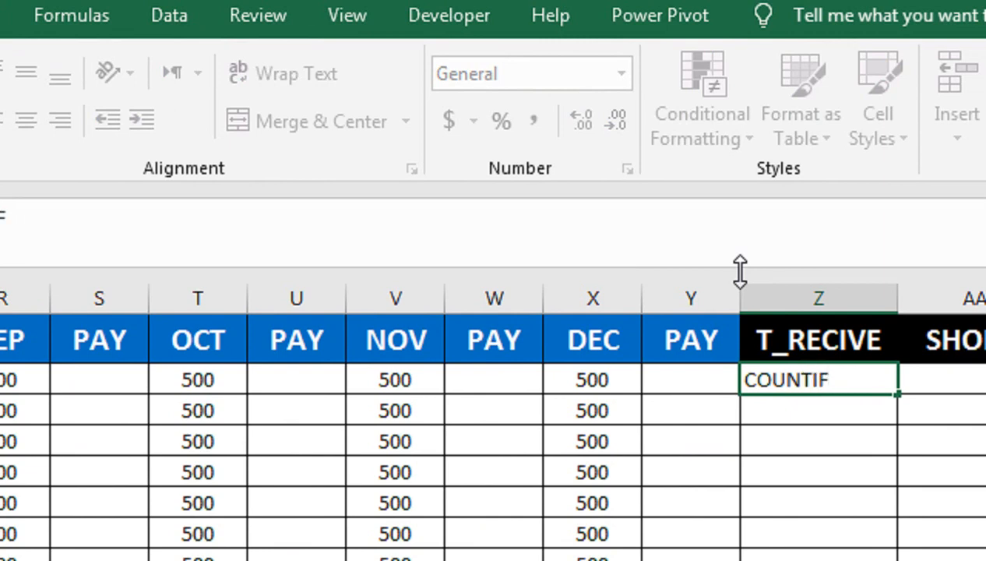
key("Escape")
type("=COUN")
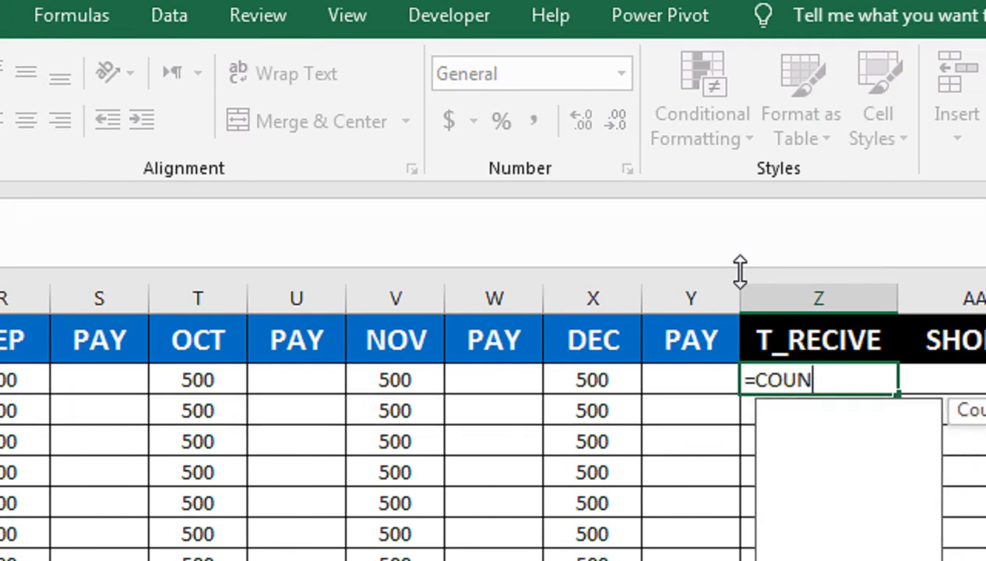
type("TIF(")
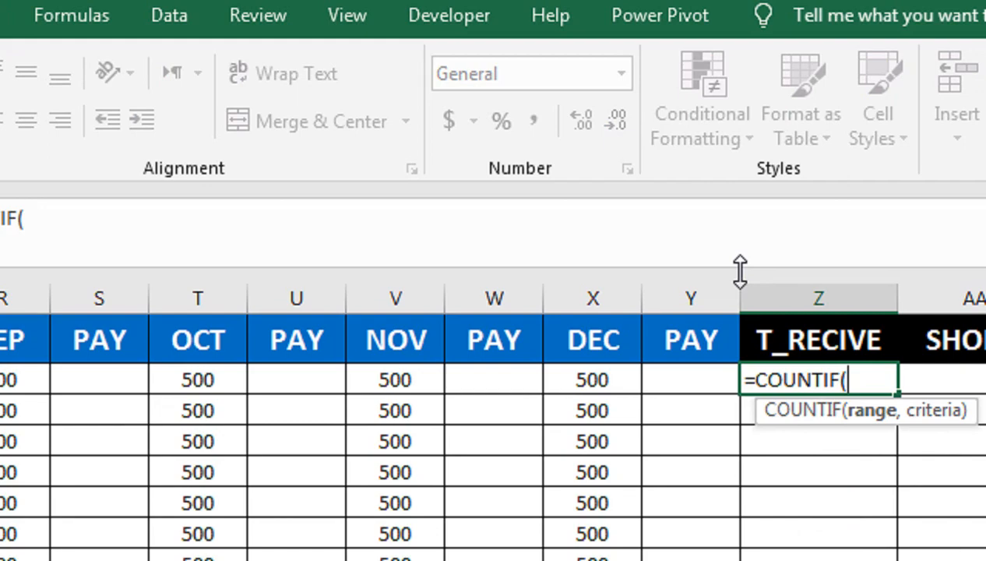
left_click(658, 380)
left_click_drag(664, 381, 181, 368)
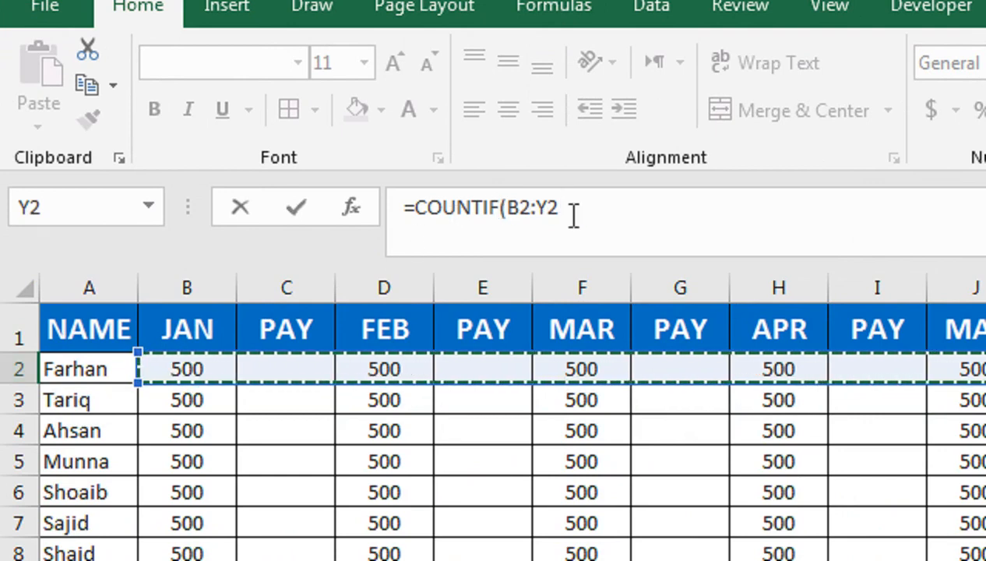
type(",\"P\")*500")
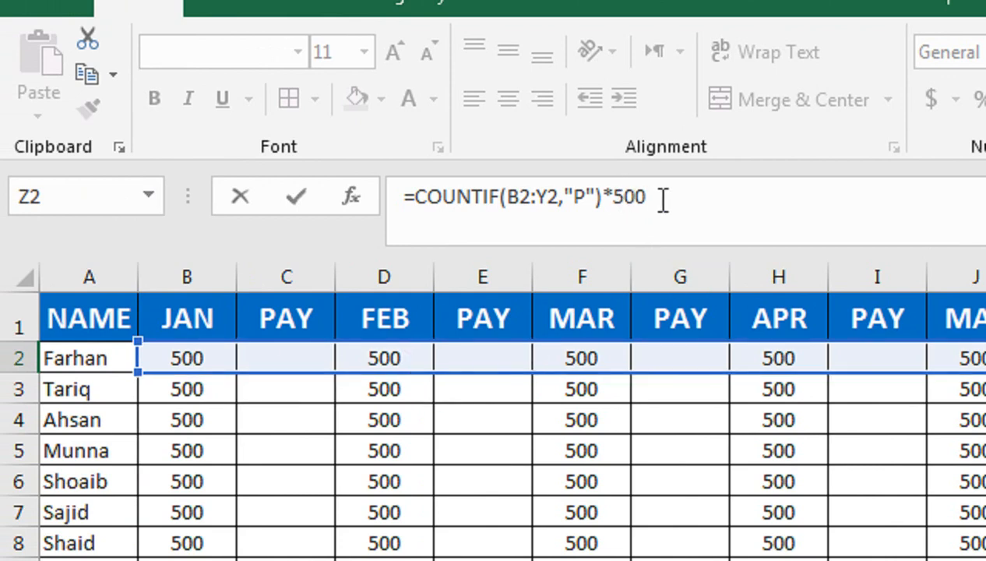
- Replace the 500 multiplier in Z2's formula with B2 and fill the formula down to Z18
left_click_drag(690, 195, 617, 195)
left_click(214, 362)
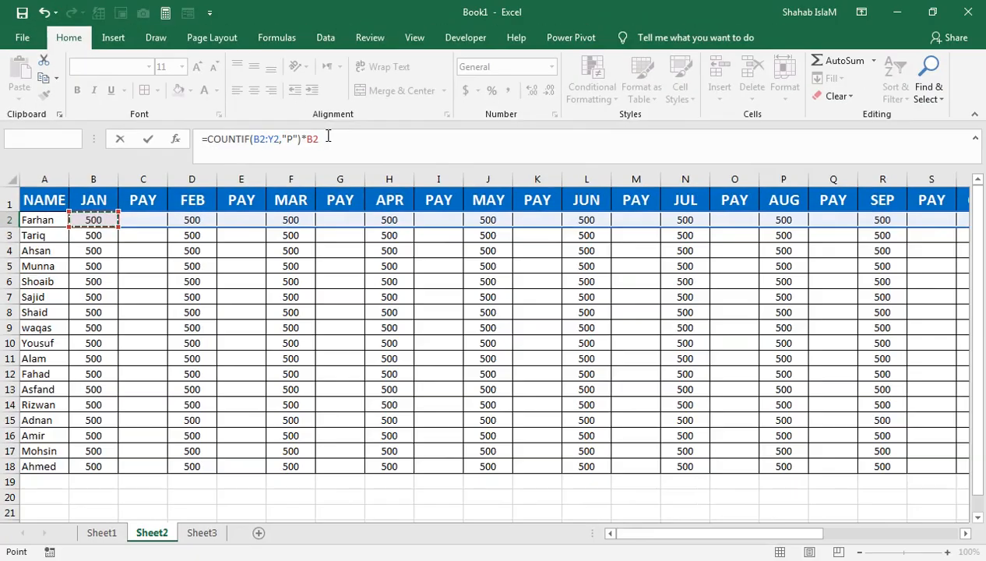
key("Return")
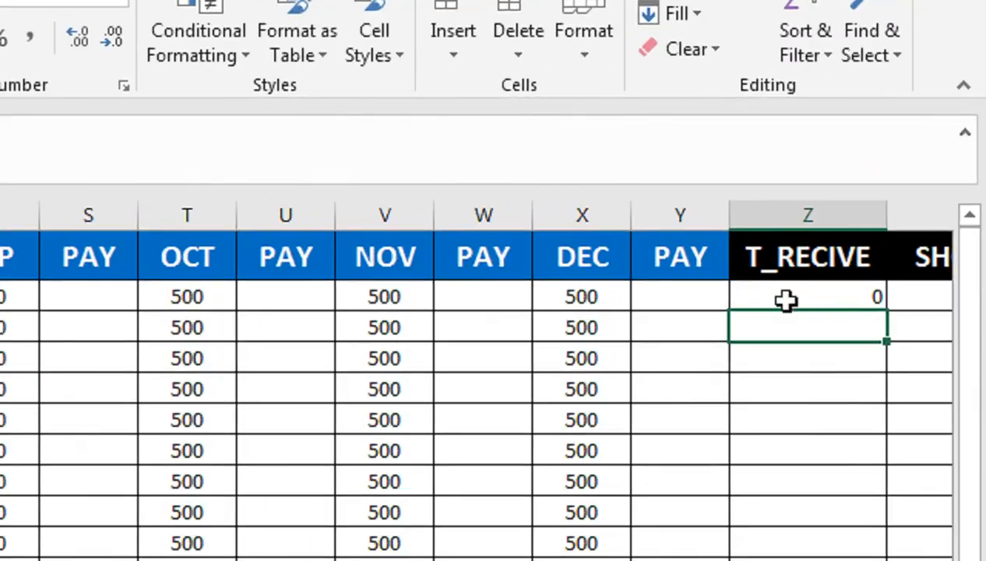
left_click(786, 300)
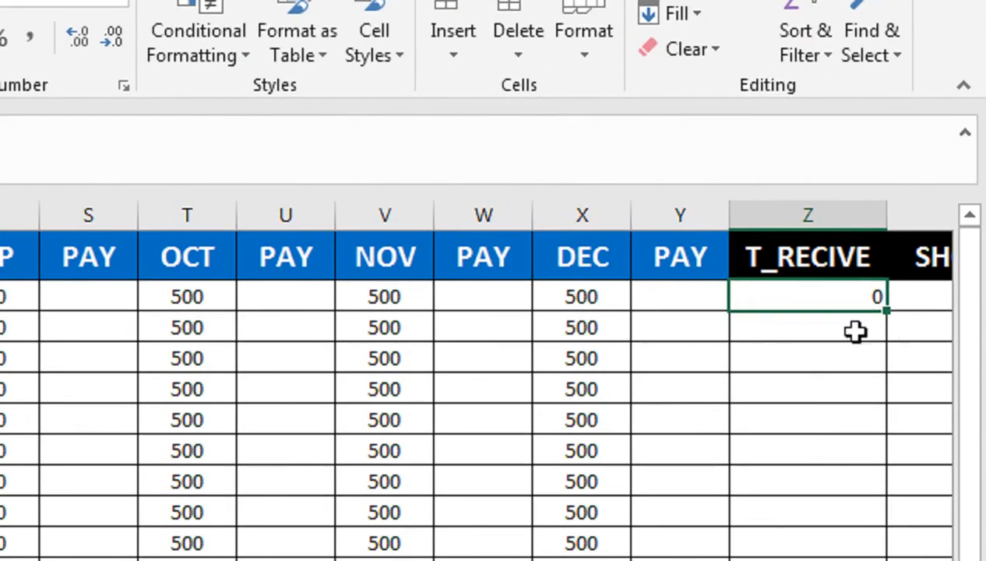
left_click_drag(886, 310, 864, 560)
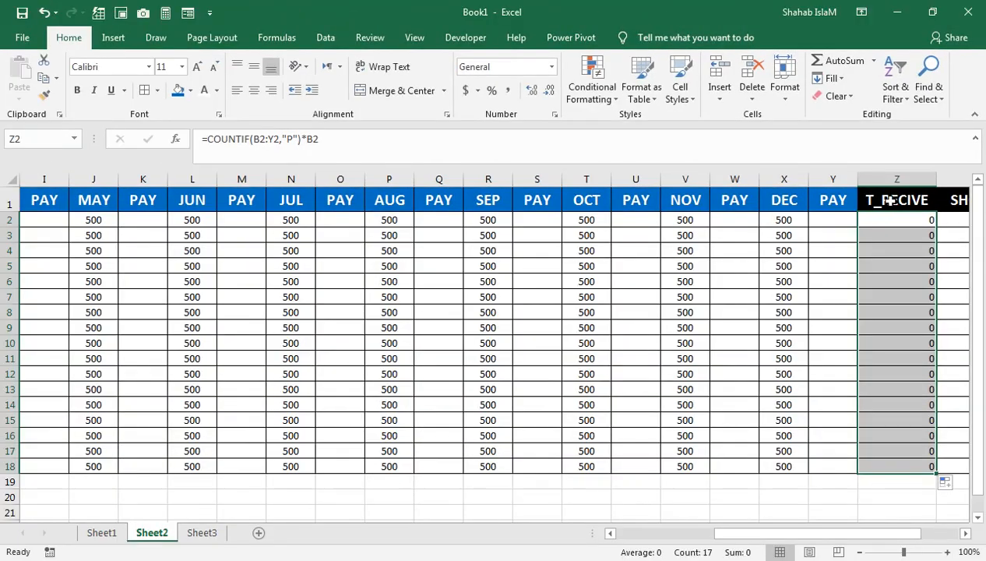
- Center the contents of columns Z through AB and set their font size to 16
left_click_drag(897, 179, 880, 179)
left_click(256, 91)
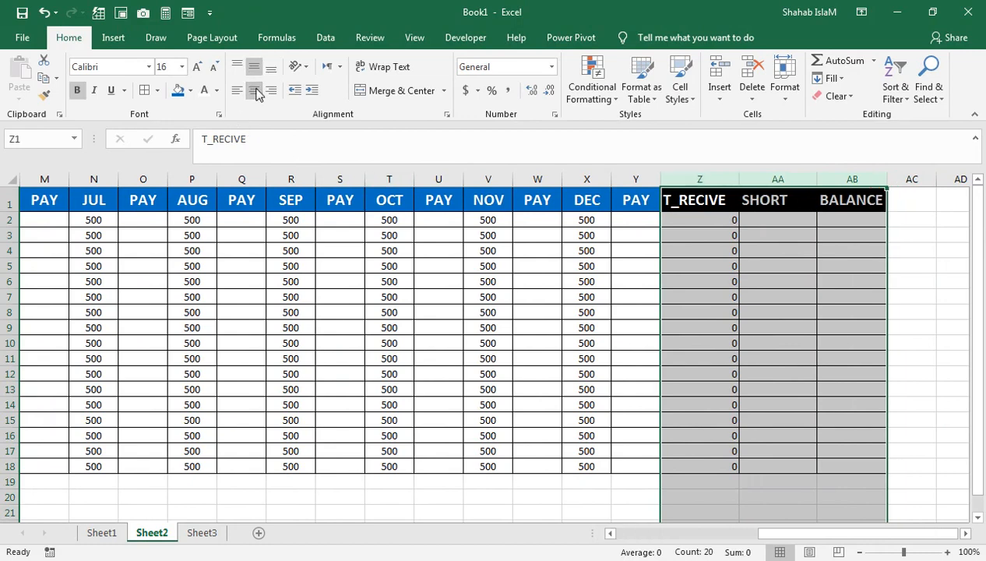
left_click(199, 68)
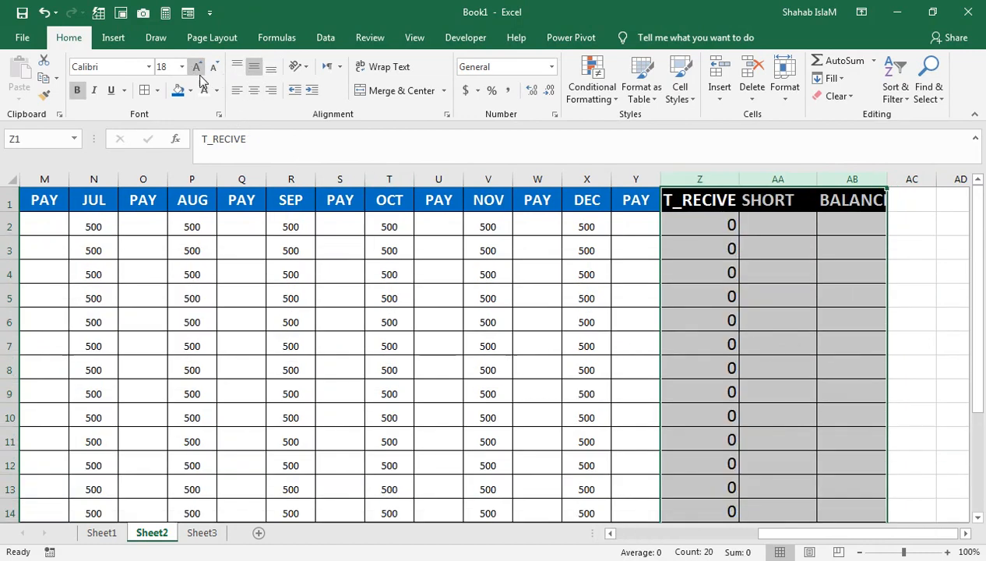
left_click(215, 68)
left_click(254, 91)
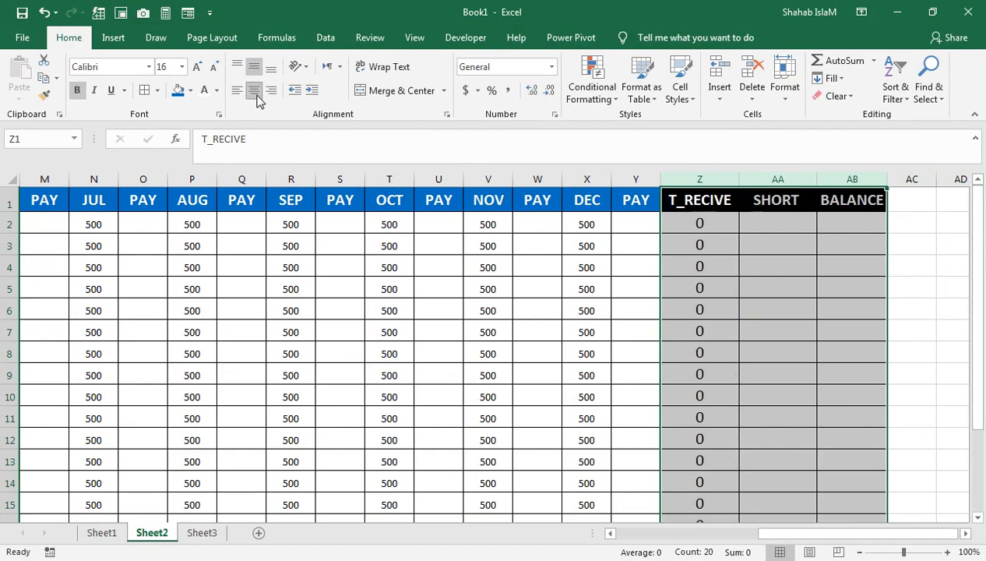
- Mark the December, November and October payments in row 2 as paid with P in Y2, W2 and U2
left_click(713, 231)
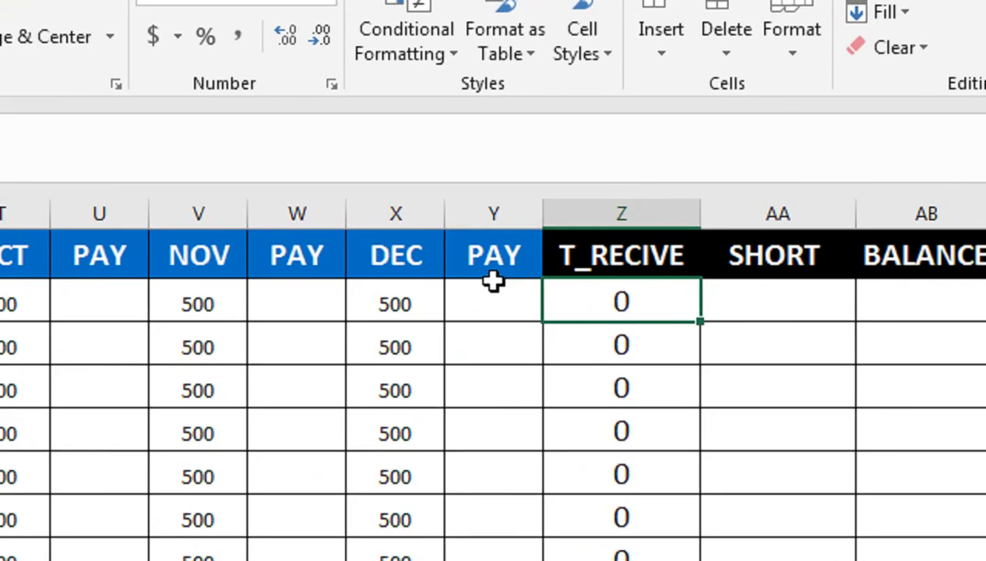
left_click(637, 222)
type("P")
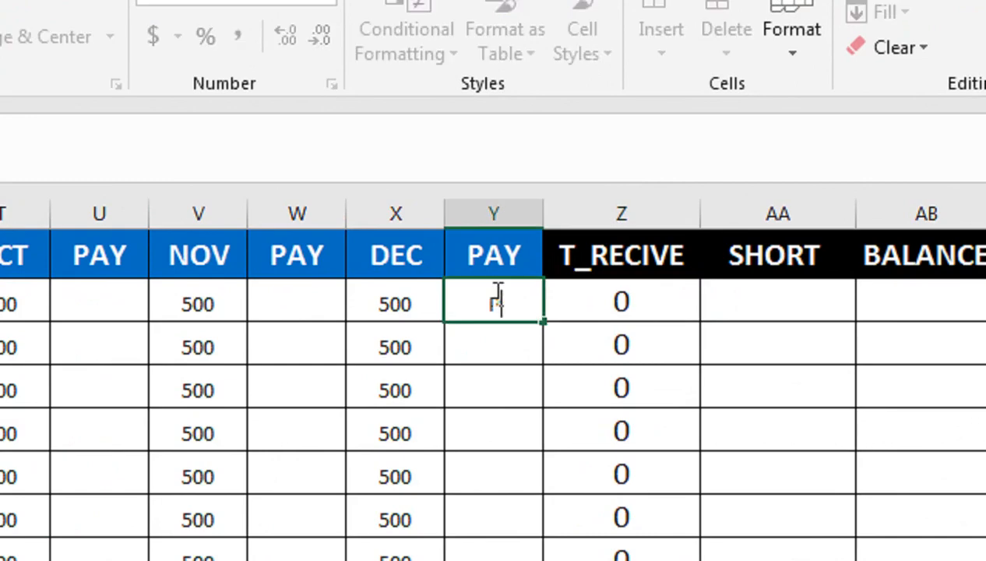
key("Left")
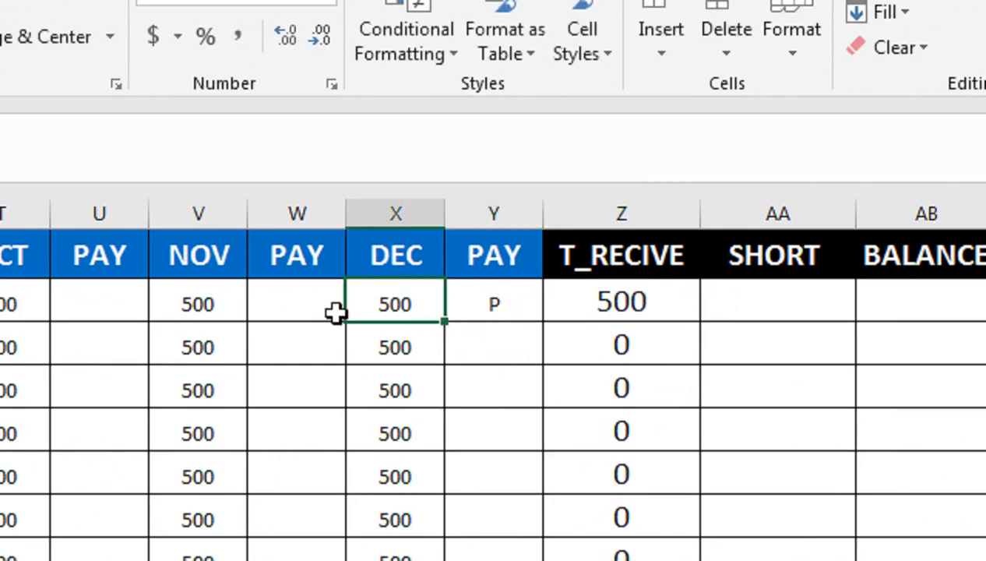
left_click(285, 293)
type("P")
key("Left")
key("Left")
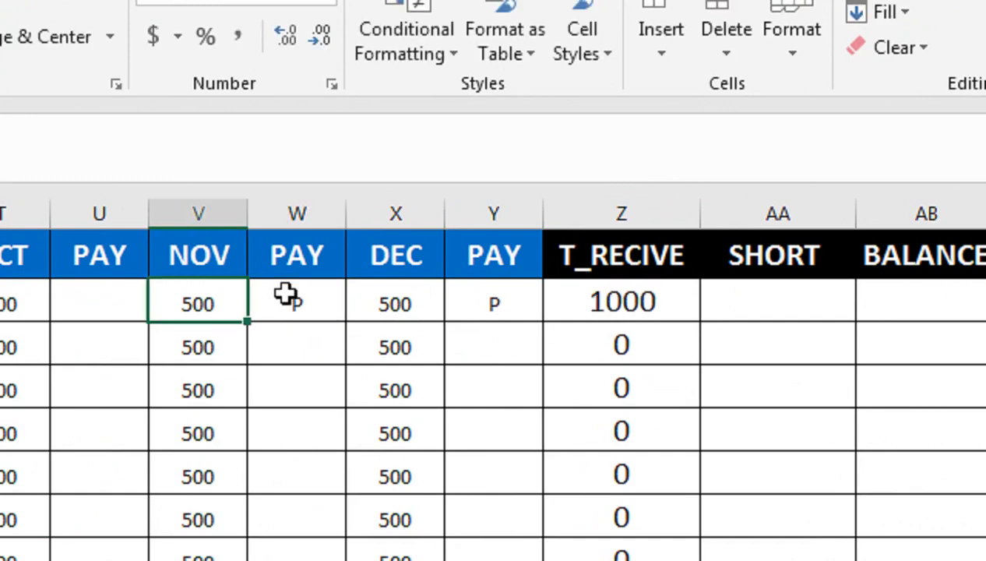
type("P")
key("Return")
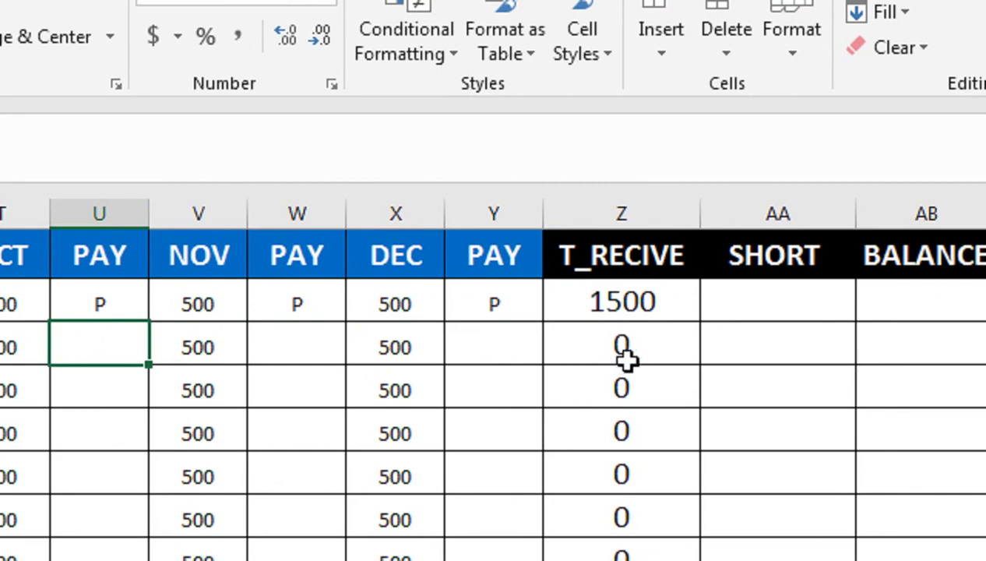
- Enter P in S2, Q2, O2 and M2 to mark the September, August, July and June payments
left_click(207, 297)
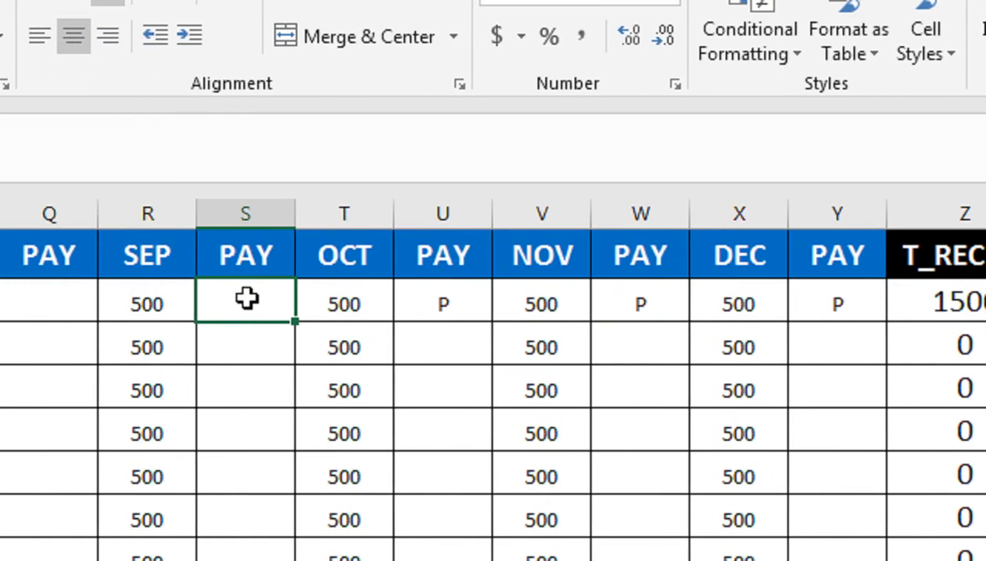
type("P")
key("Left")
key("Left")
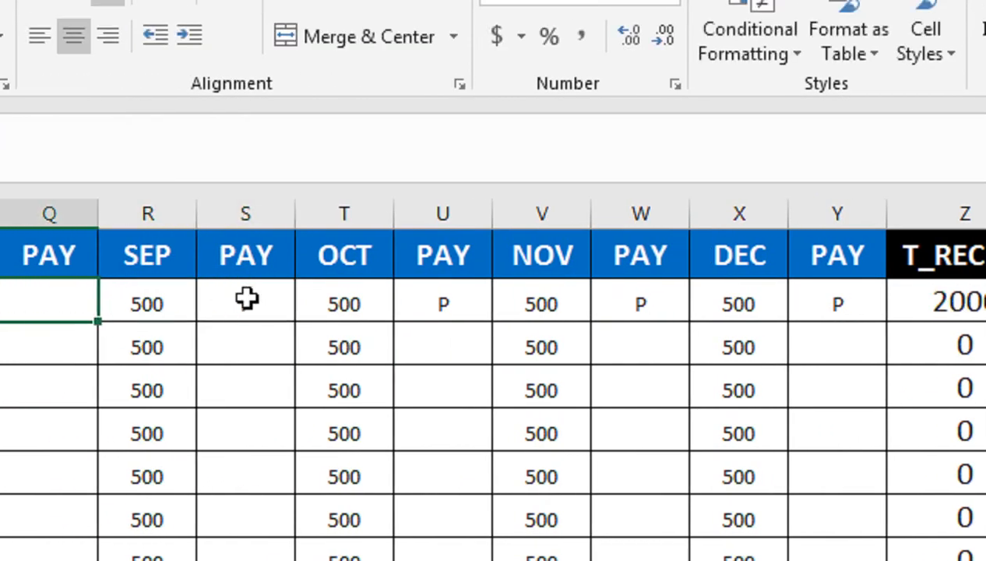
type("P")
key("Left")
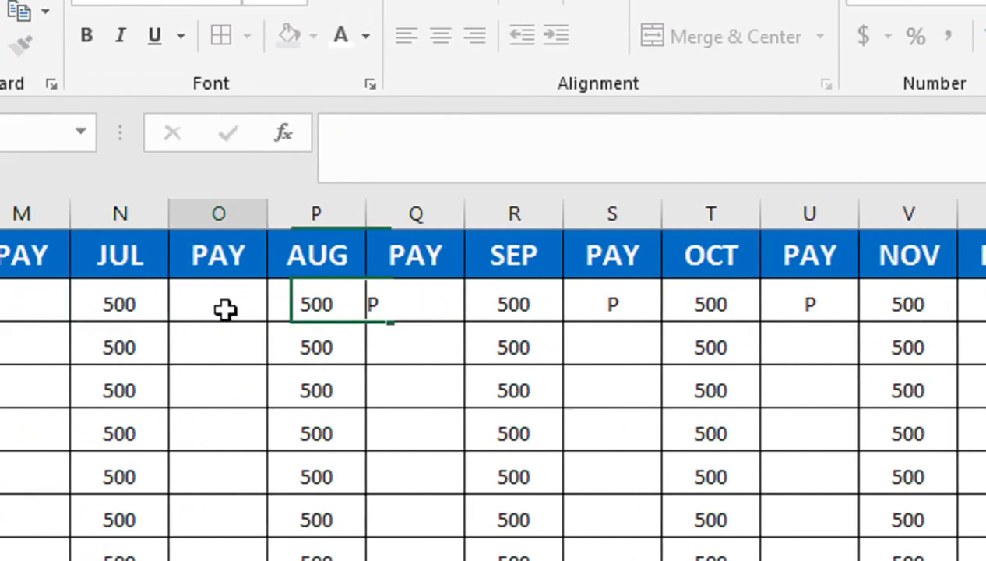
key("Left")
type("P")
key("Left")
key("Left")
type("P")
- Enter a cell-range formula starting with + in cell M3 and dismiss the alert
left_click(88, 352)
type("+")
mouse_move(88, 352)
left_mouse_down()
mouse_move(1, 385)
mouse_move(255, 317)
left_mouse_up()
key("Return")
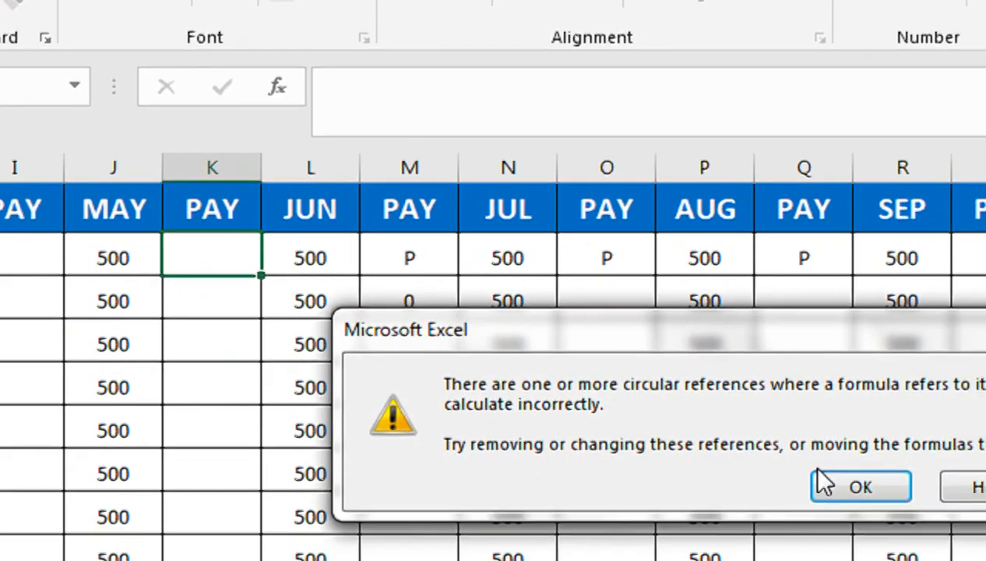
left_click(935, 533)
- Enter P in K2, G2, E2 and C2 to mark the May, March, February and January payments
type("P")
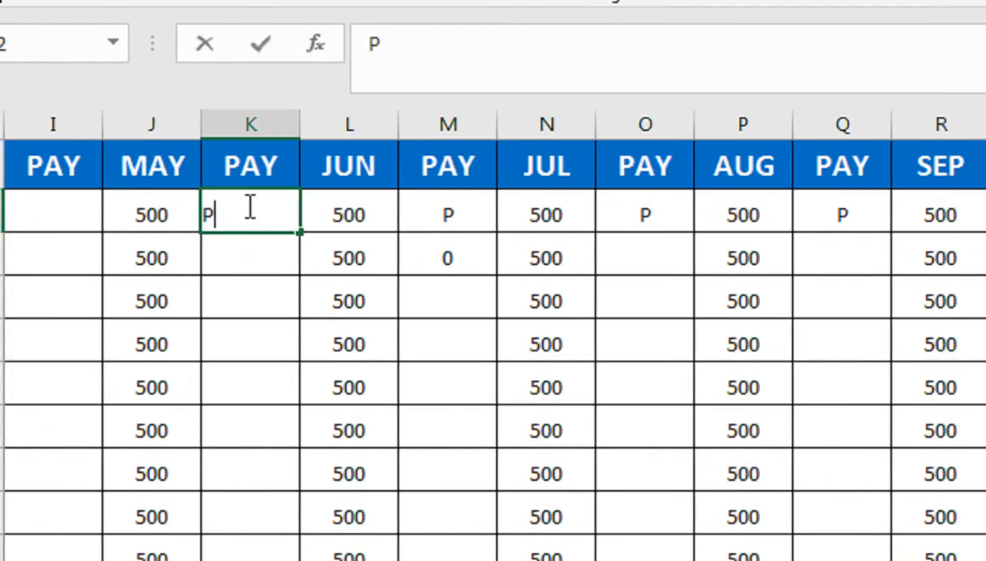
left_click(96, 310)
left_click_drag(97, 210, 2, 303)
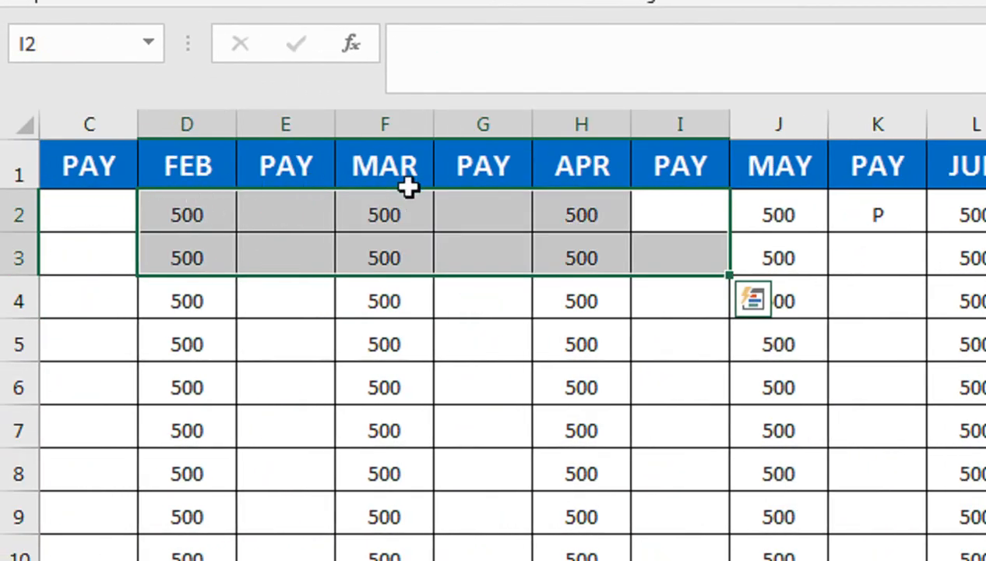
left_click(501, 208)
type("P")
left_click(293, 221)
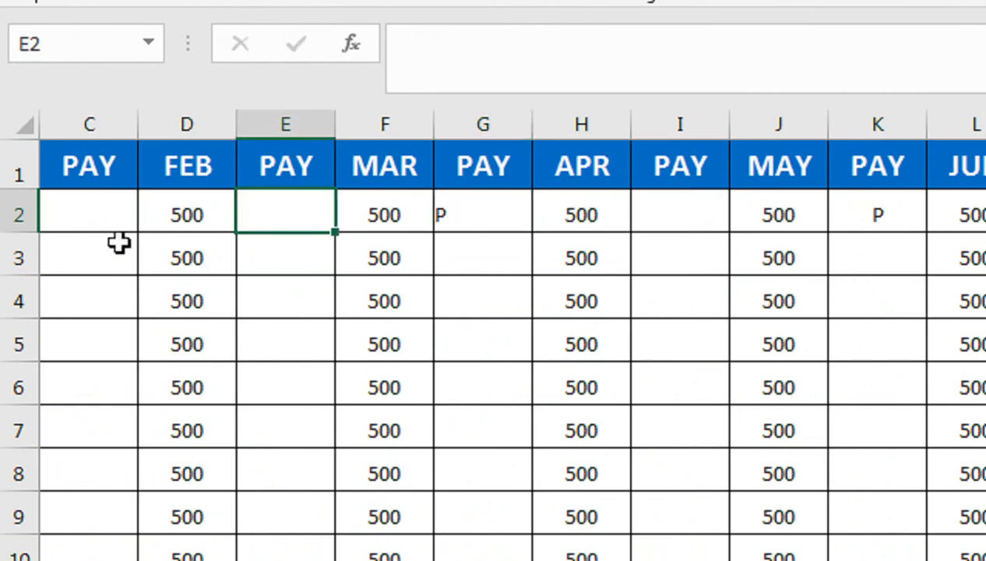
type("P")
left_click(93, 224)
left_click_drag(109, 294, 15, 294)
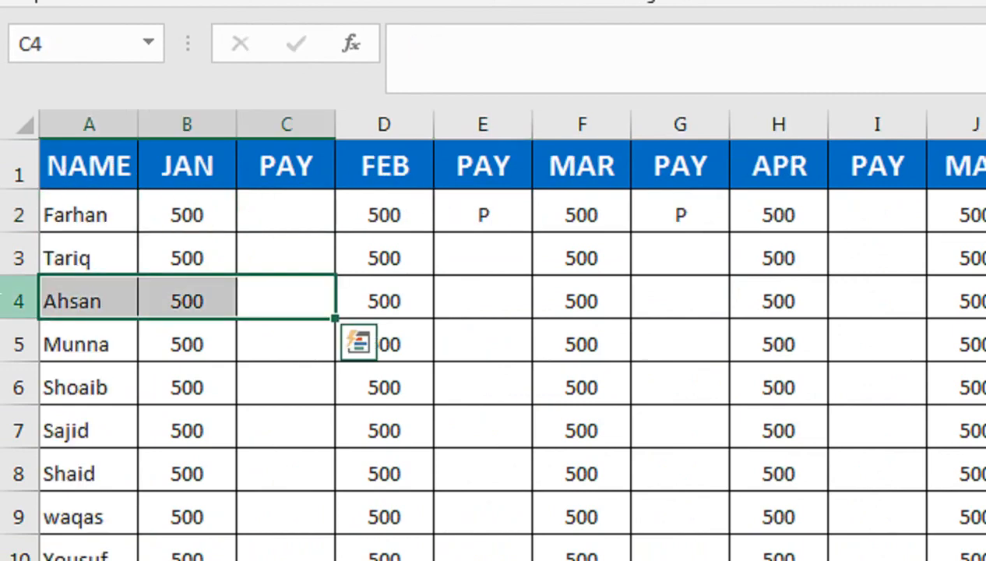
left_click(330, 218)
type("P")
left_click_drag(248, 282, 4, 286)
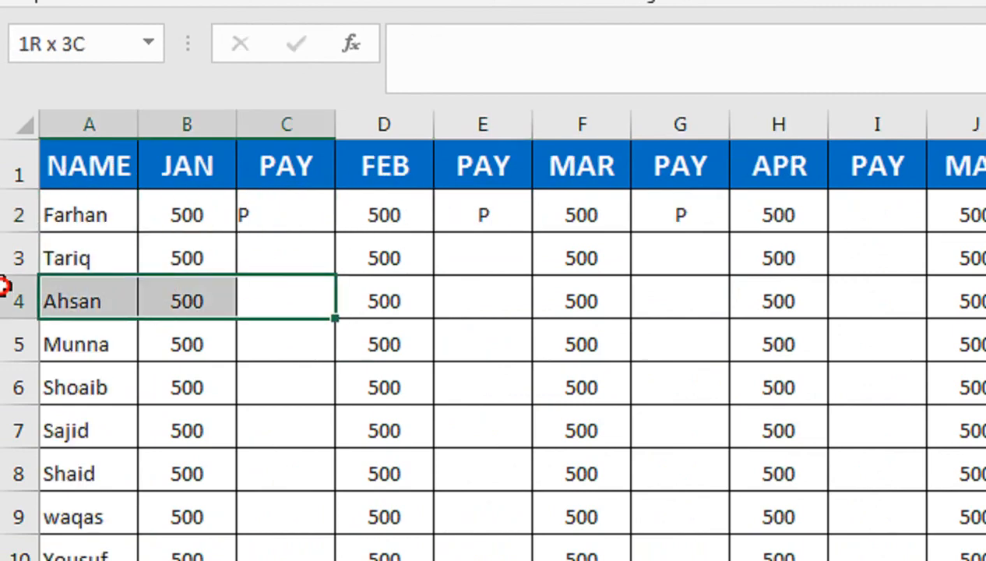
- Check row 2's T_RECIVE total against its payment marks from December back to January
left_click_drag(934, 234, 962, 232)
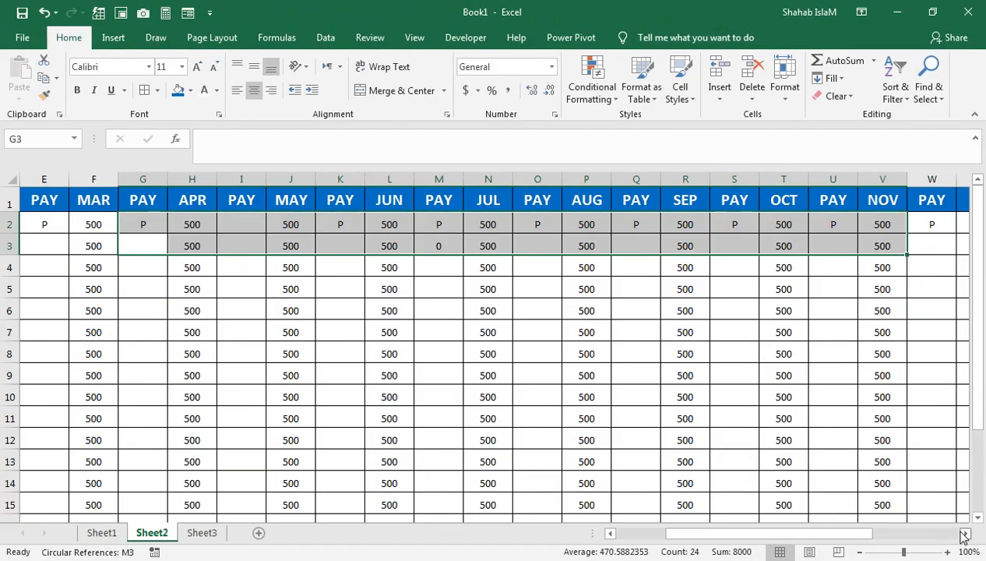
left_click(964, 534)
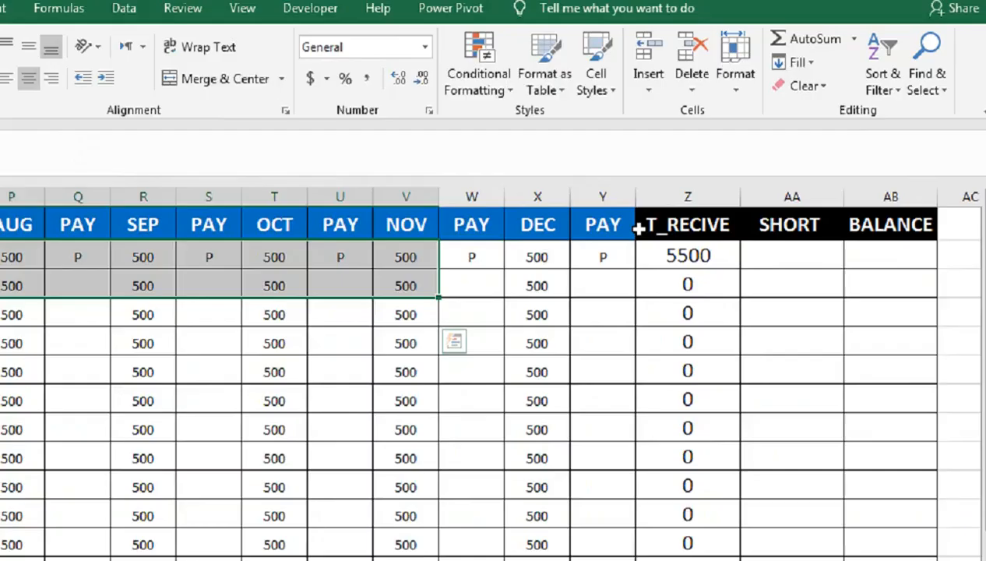
left_click(601, 233)
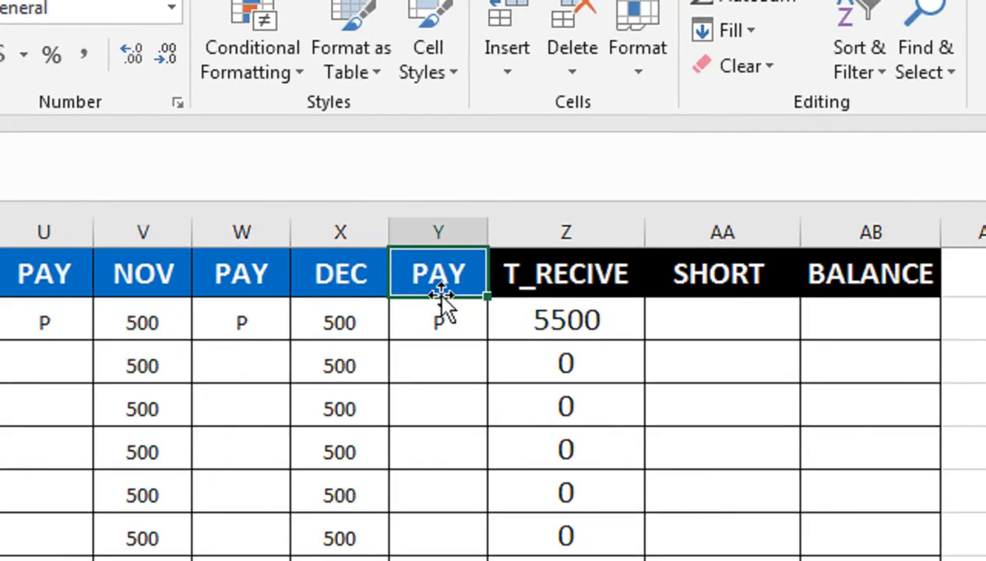
key("Right")
key("Right")
key("Left")
key("Left")
key("Down")
key("Left")
key("Left")
key("Left")
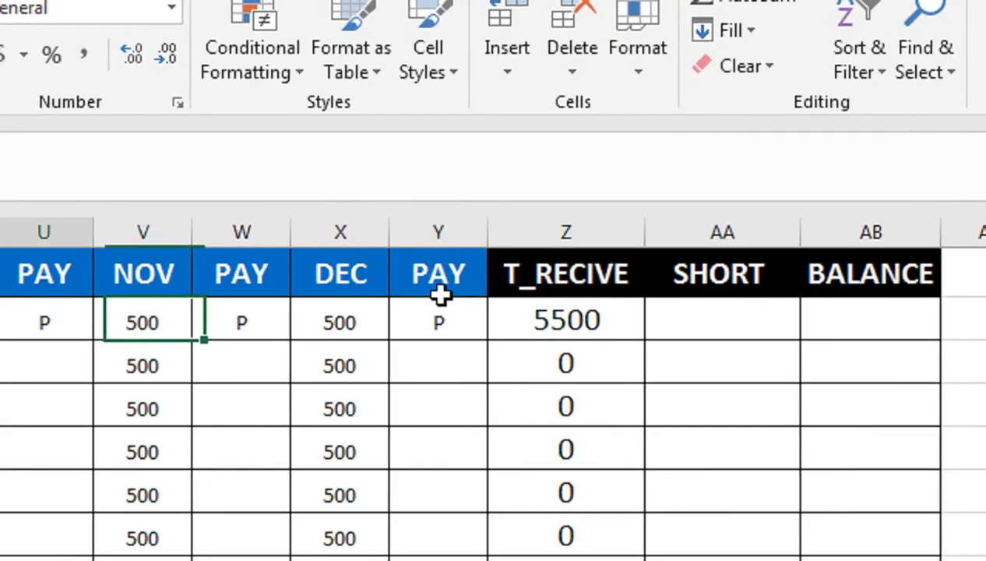
key("Left")
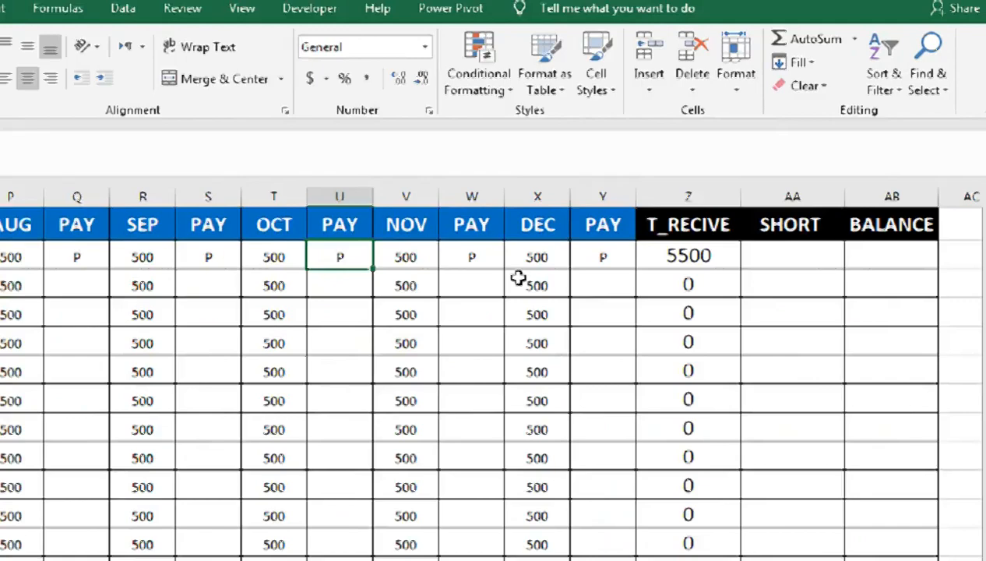
key("Left")
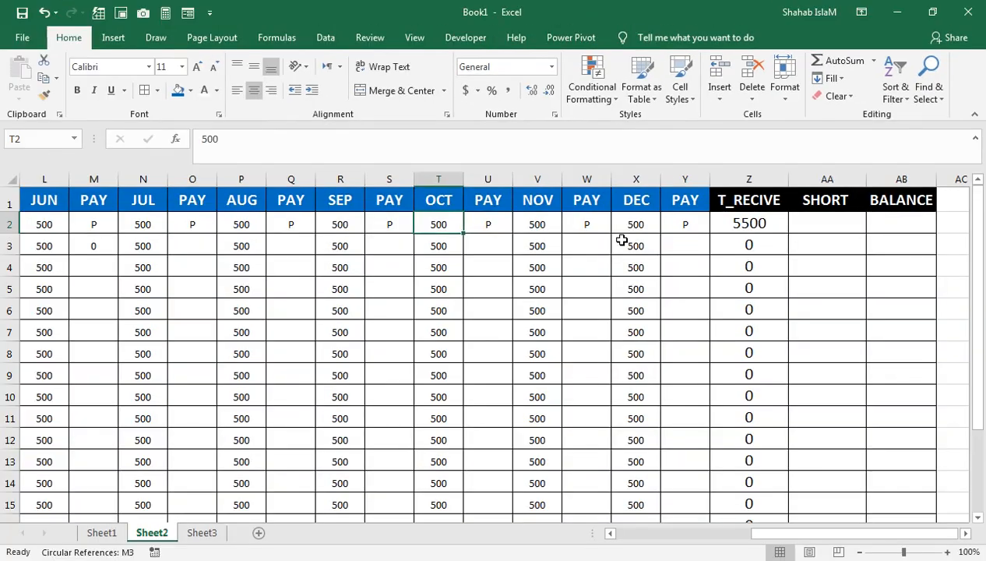
key("Left")
key("Left")
key("Left")
key("Left")
key("Left")
key("Left")
key("Left")
key("Left")
key("Left")
key("Left")
key("Left")
key("Left")
key("Left")
key("Left")
key("Left")
key("Left")
key("Left")
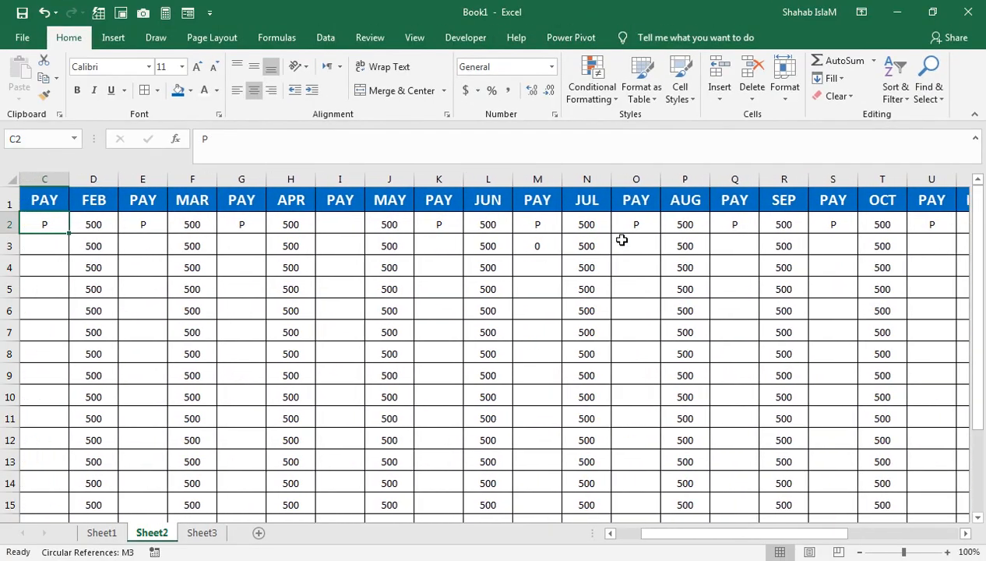
key("Left")
key("Left")
- Enter P in I2 to mark the April payment and check row 2's T_RECIVE total
key("Right")
key("Right")
key("Right")
key("Right")
key("Right")
key("Right")
key("Right")
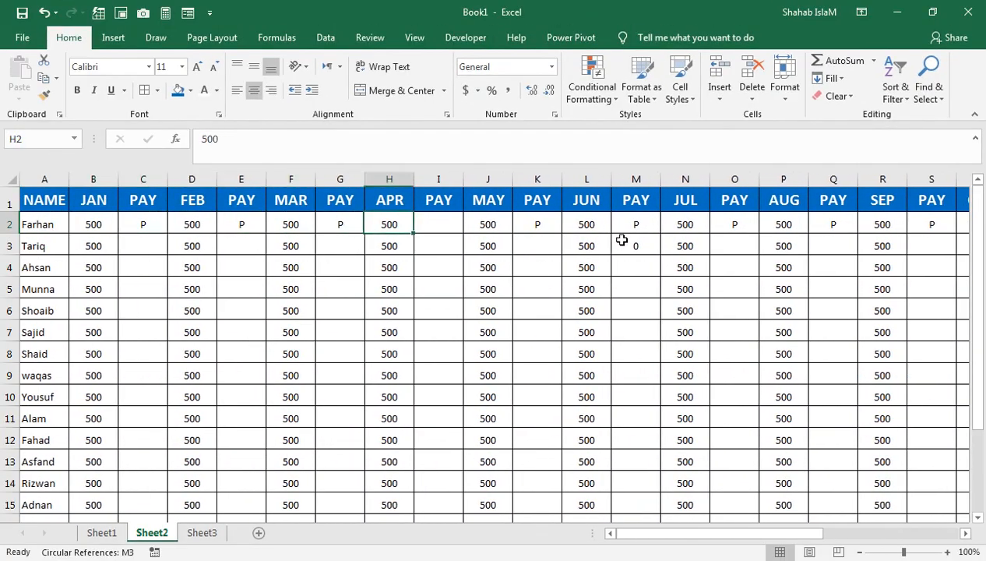
key("Right")
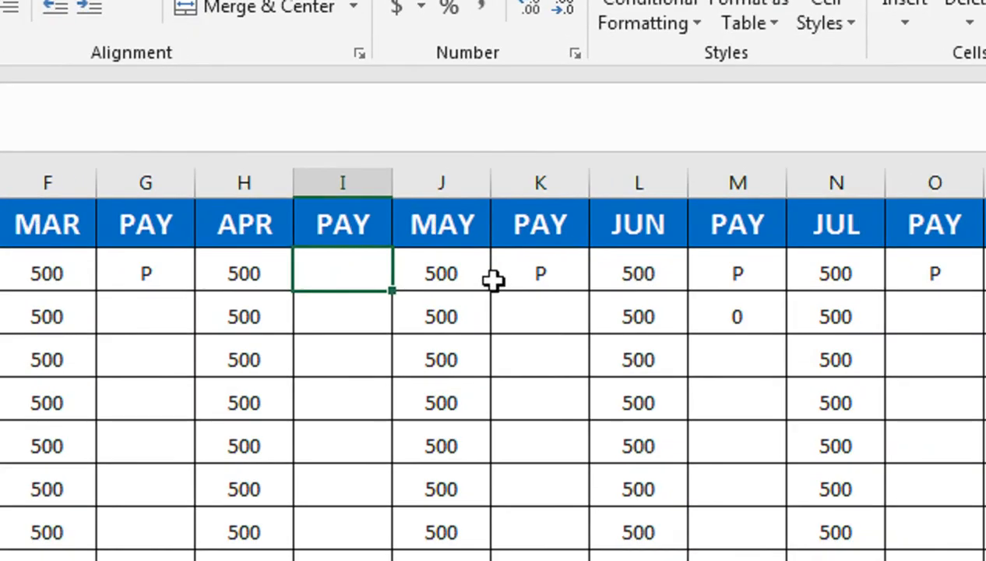
type("P")
key("Return")
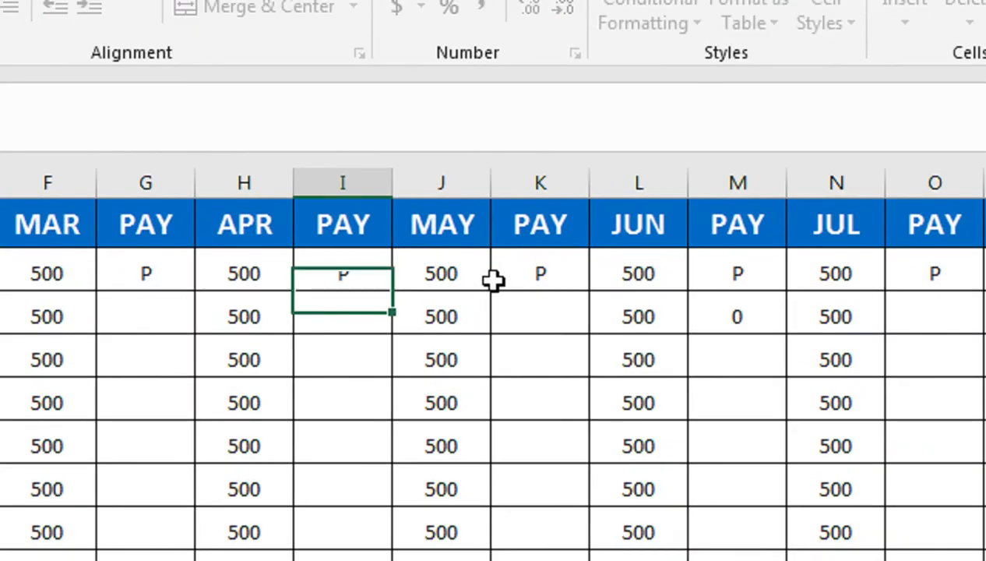
key("Up")
key("ctrl+Right")
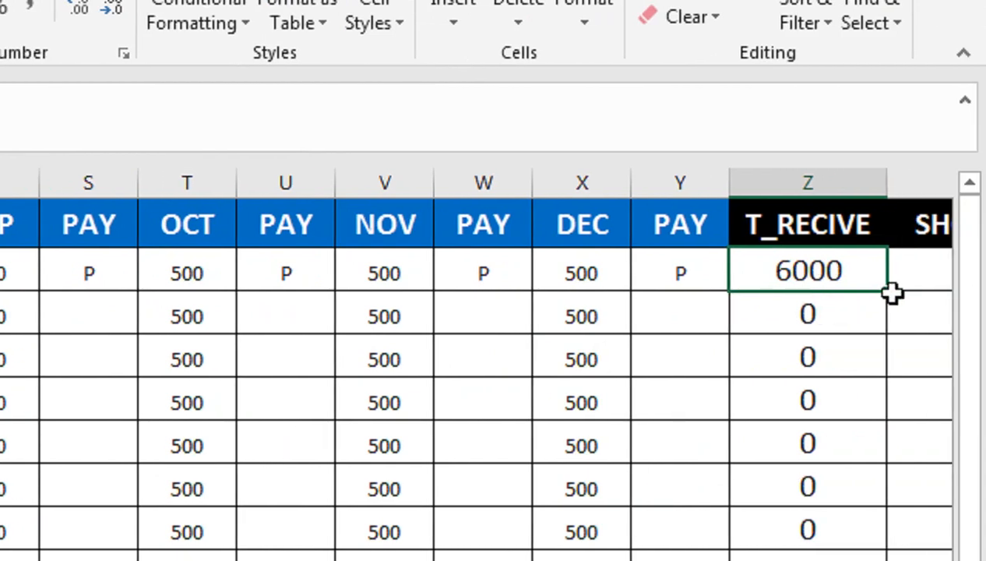
left_click(892, 295)
left_click(843, 272)
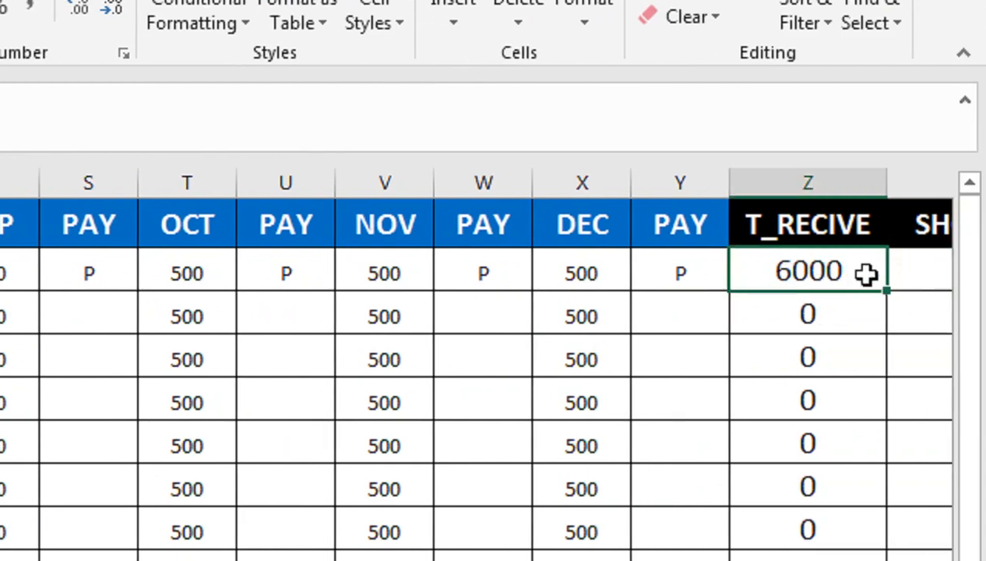
double_click(886, 291)
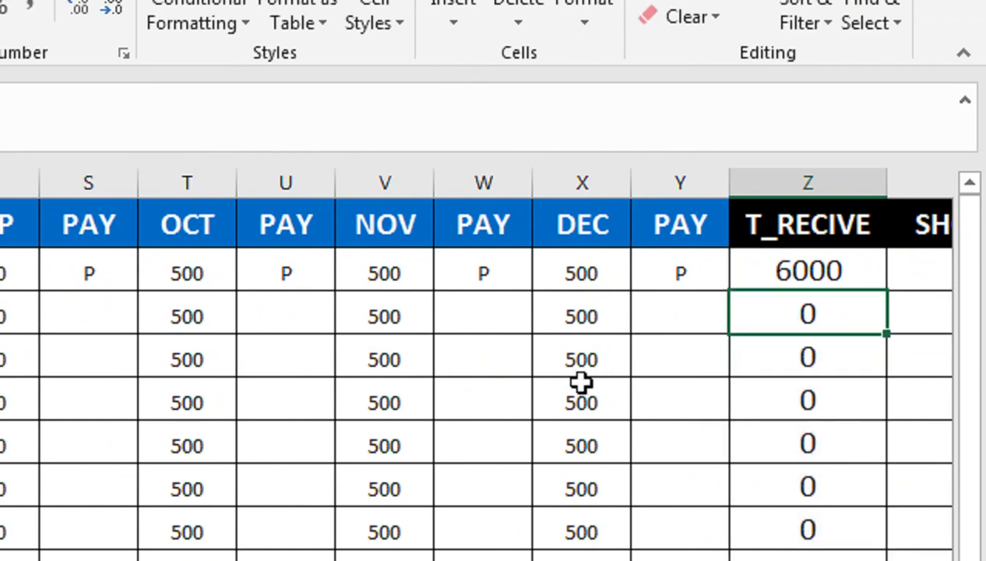
- Enter P in W3 and U3 to mark the November and October payments in row 3
left_click(485, 325)
type("P")
key("ctrl+Return")
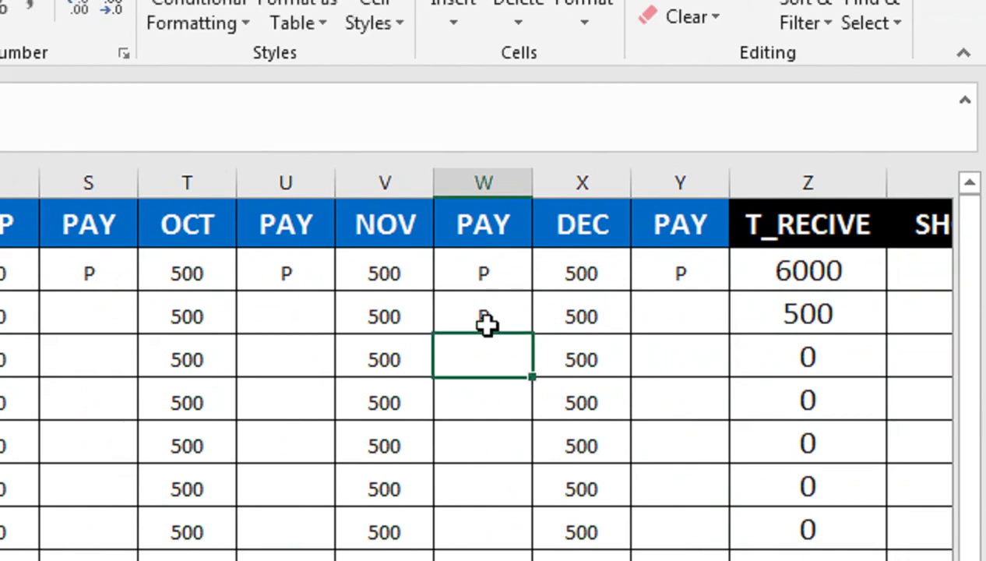
key("Left")
key("Left")
key("F2")
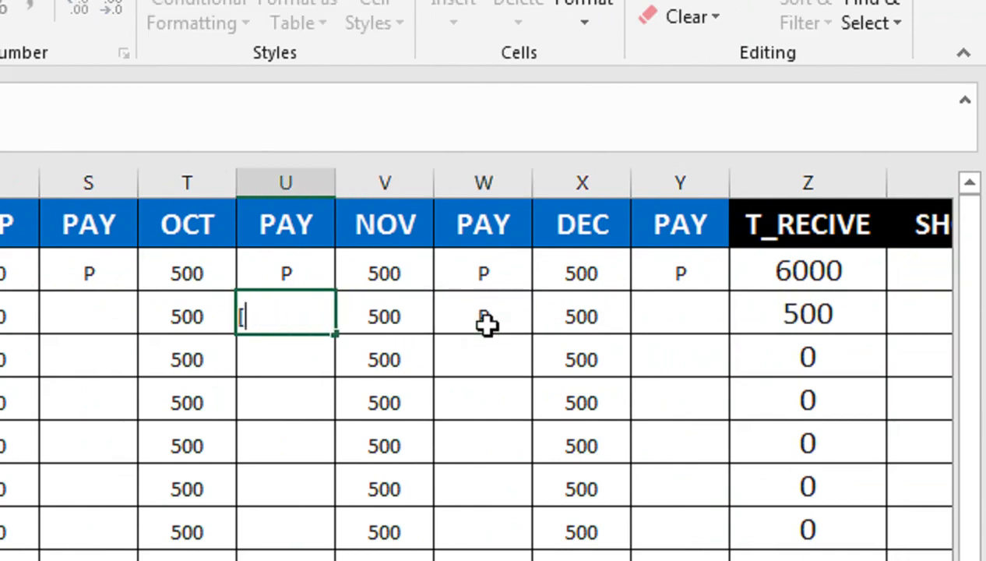
type("[")
key("ctrl+Return")
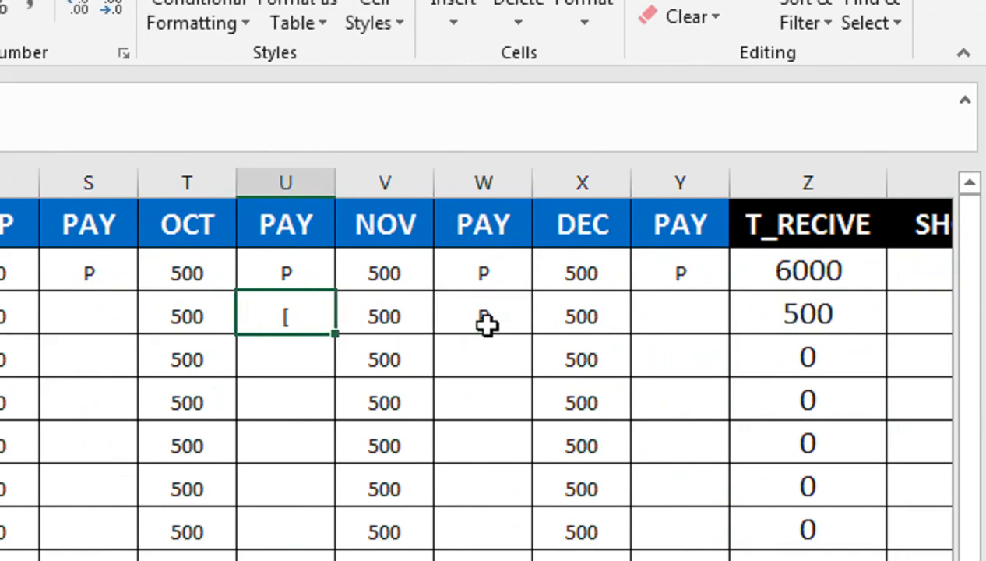
type("P")
key("Tab")
key("Tab")
- Overwrite the November payment mark in W3 with 00, then clear the cell
type("00")
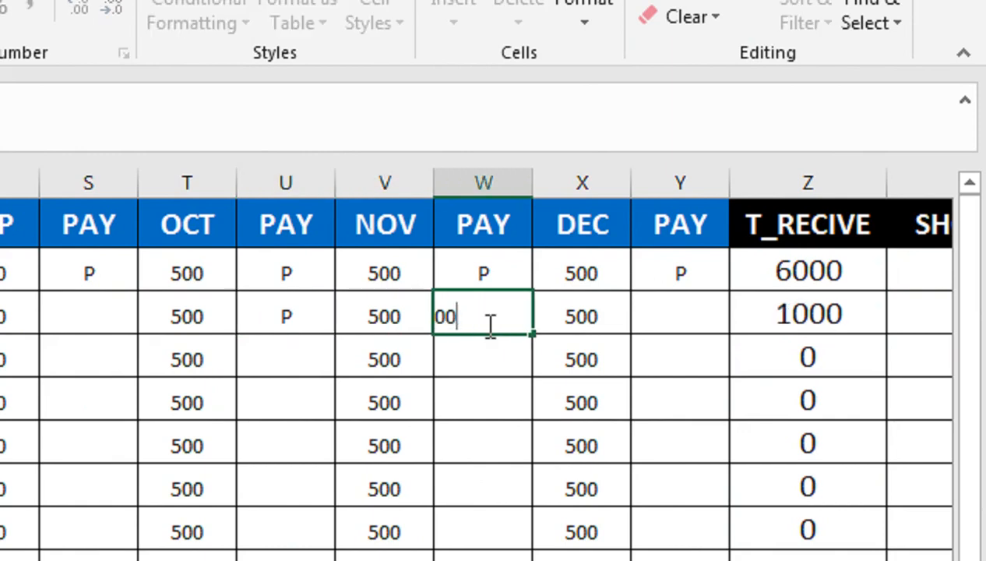
key("Down")
key("Down")
key("Down")
key("Up")
key("Up")
key("Up")
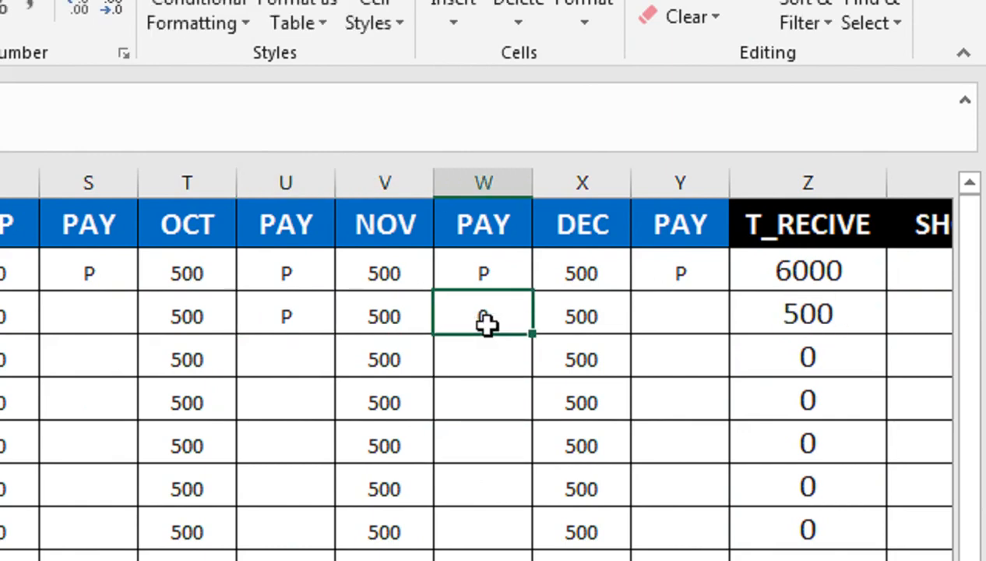
- Begin a formula in the SHORT cell AA2 with =IF(Z2="","" so an empty total returns a blank
key("Right")
key("Right")
key("Right")
key("Right")
key("Right")
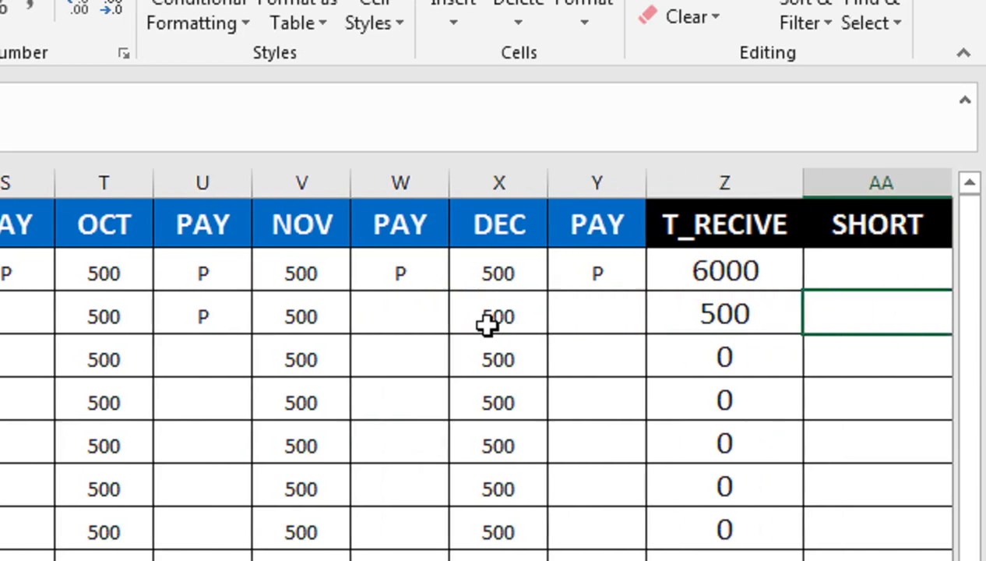
key("Left")
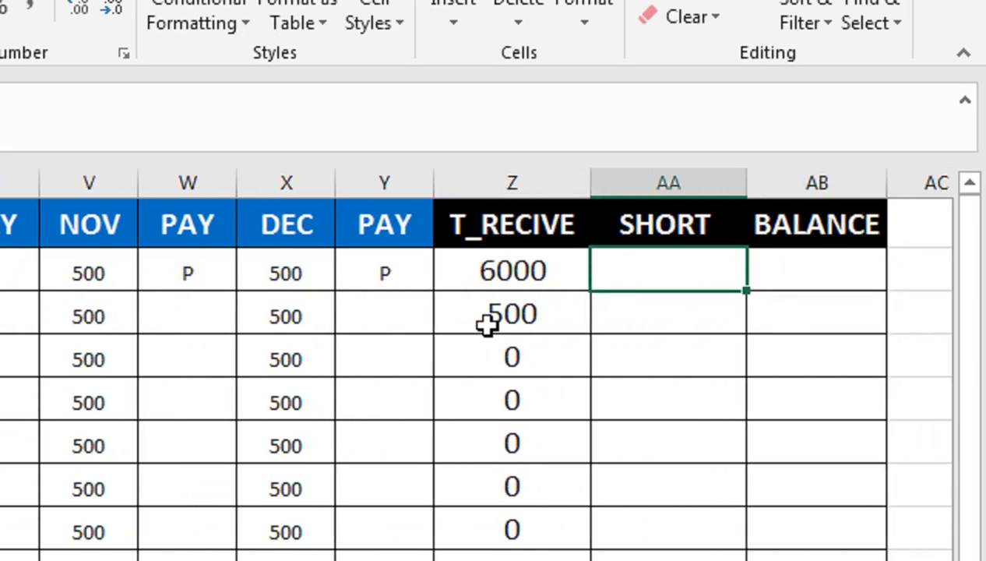
left_click(539, 261)
left_click(619, 266)
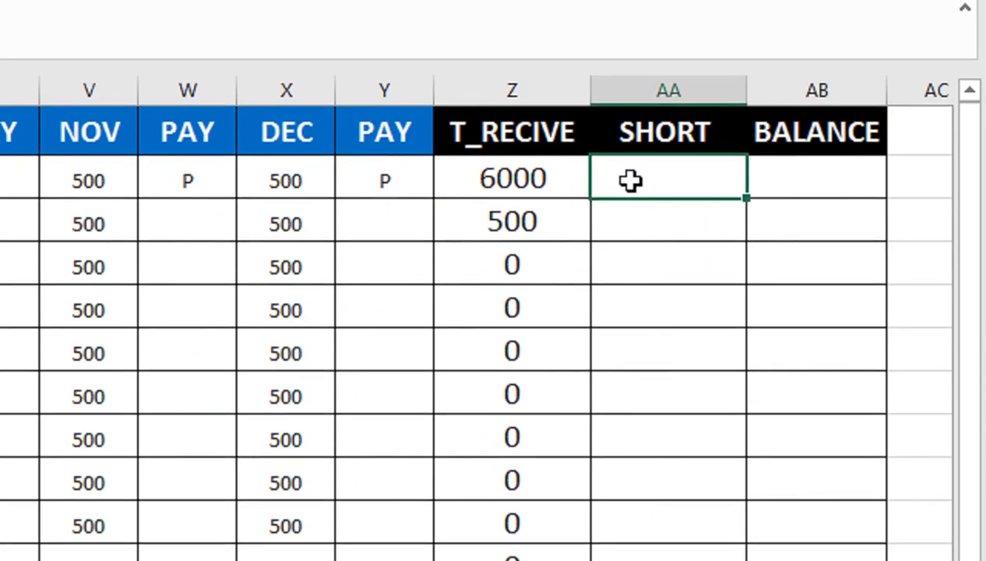
type("=IF(")
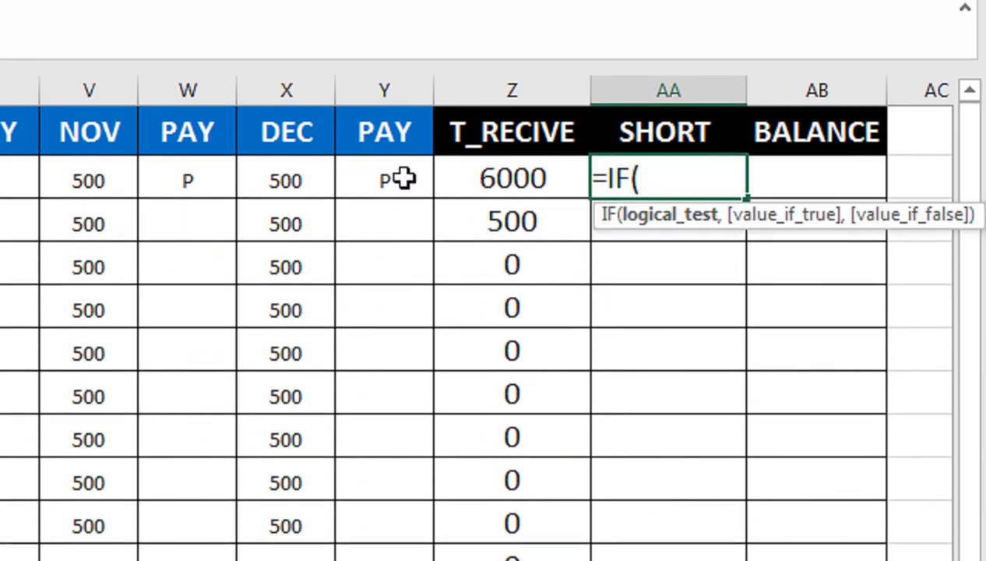
left_click(472, 166)
type("=")
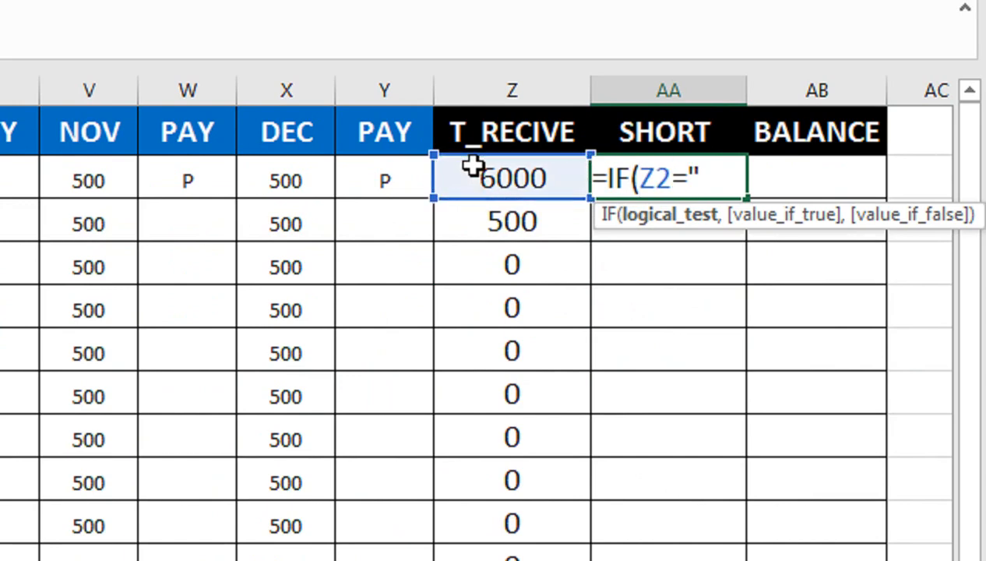
type("\"\"<\"")
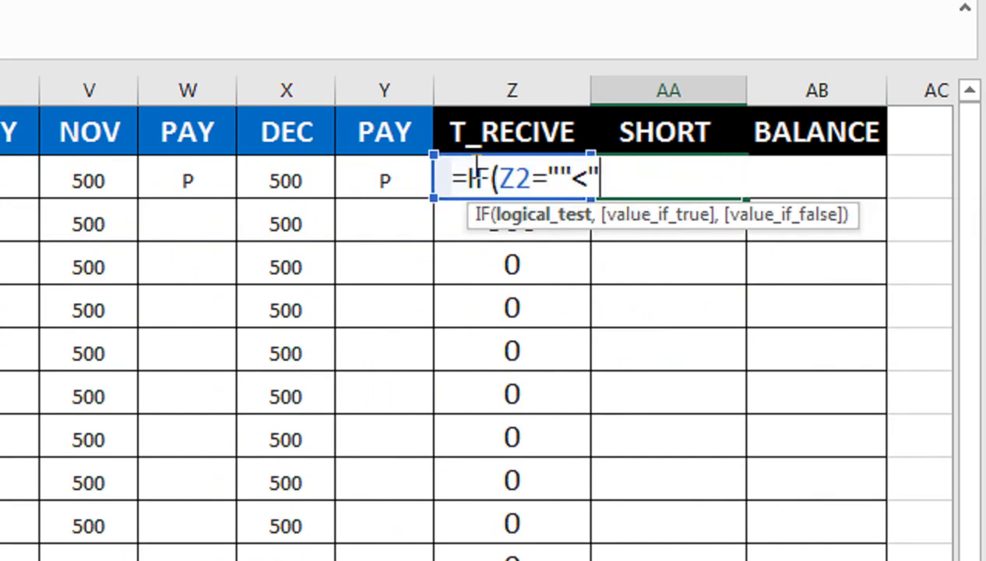
type("\",")
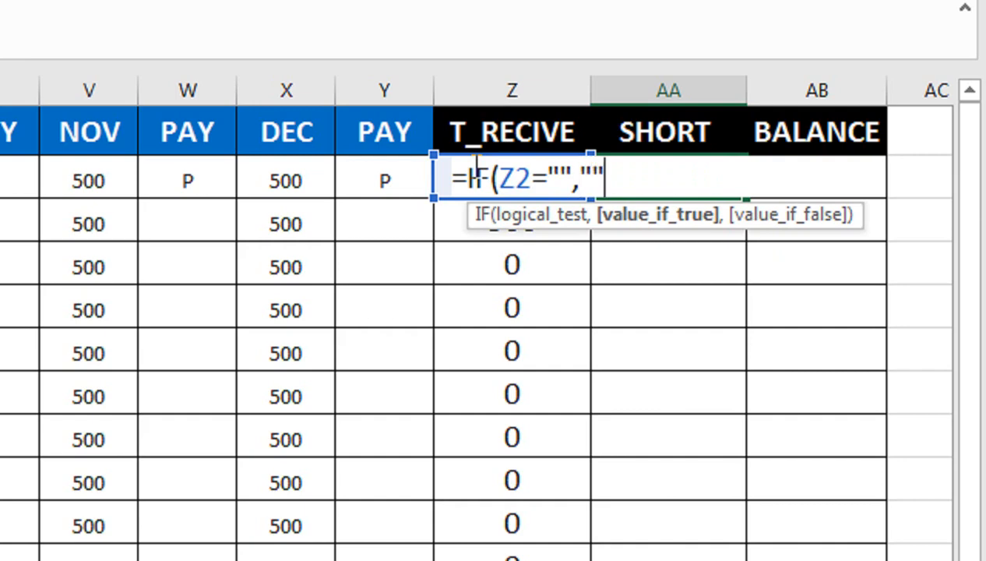
- Extend AA2's formula with a nested IF that starts with COUNTIF(B2:Y2,"P") followed by a minus sign
type(",I")
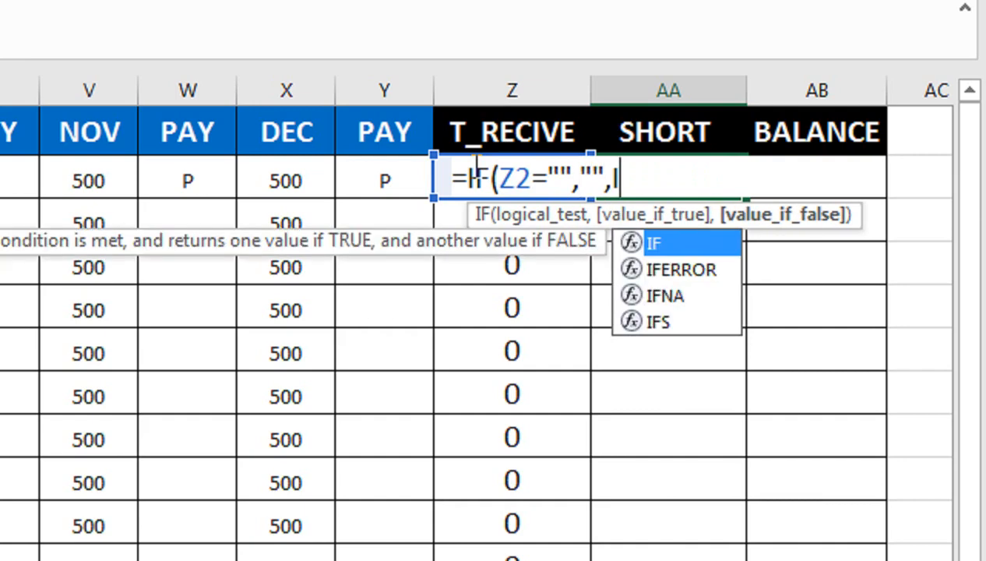
type("F(COUNTIF(")
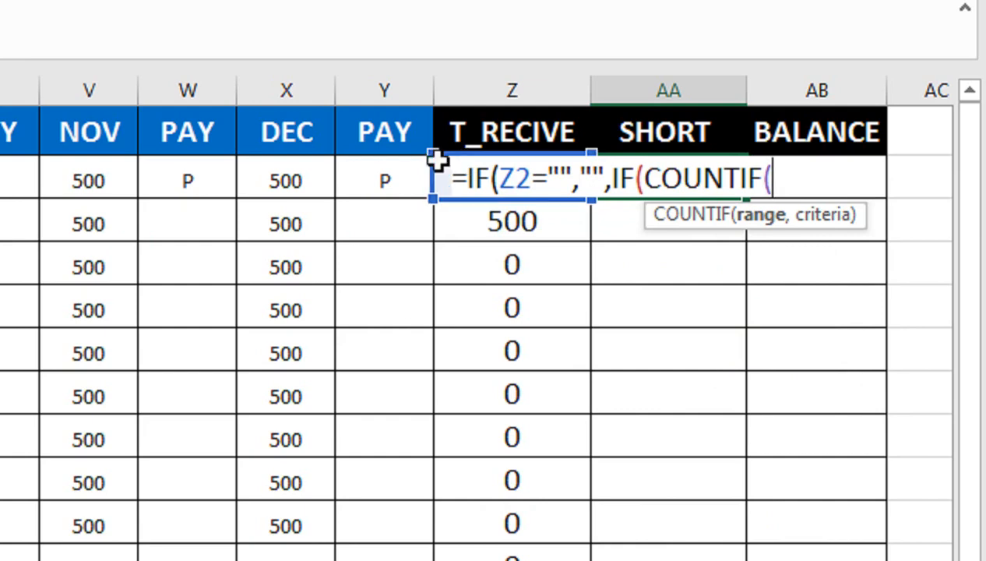
left_click(381, 179)
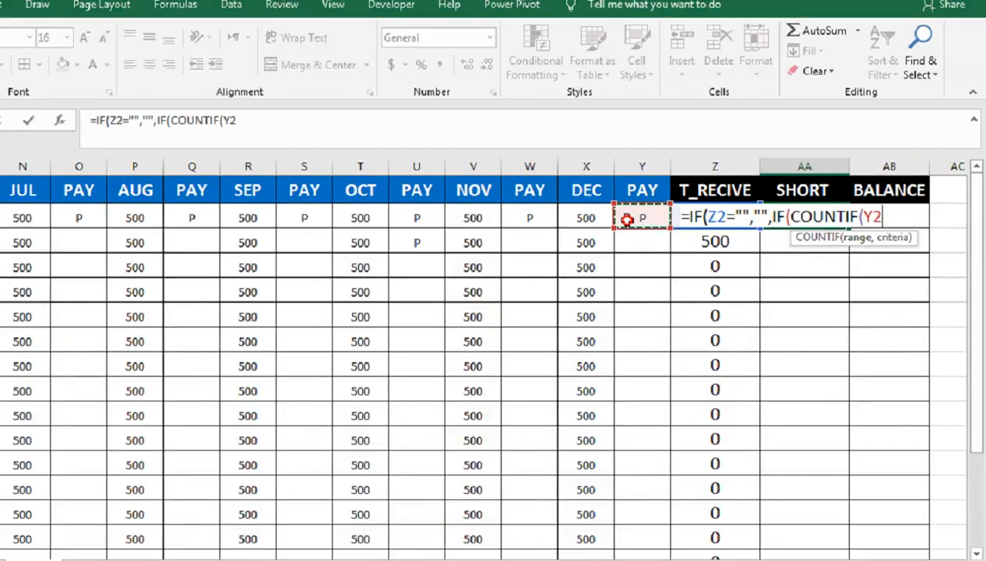
left_click_drag(357, 184, 78, 224)
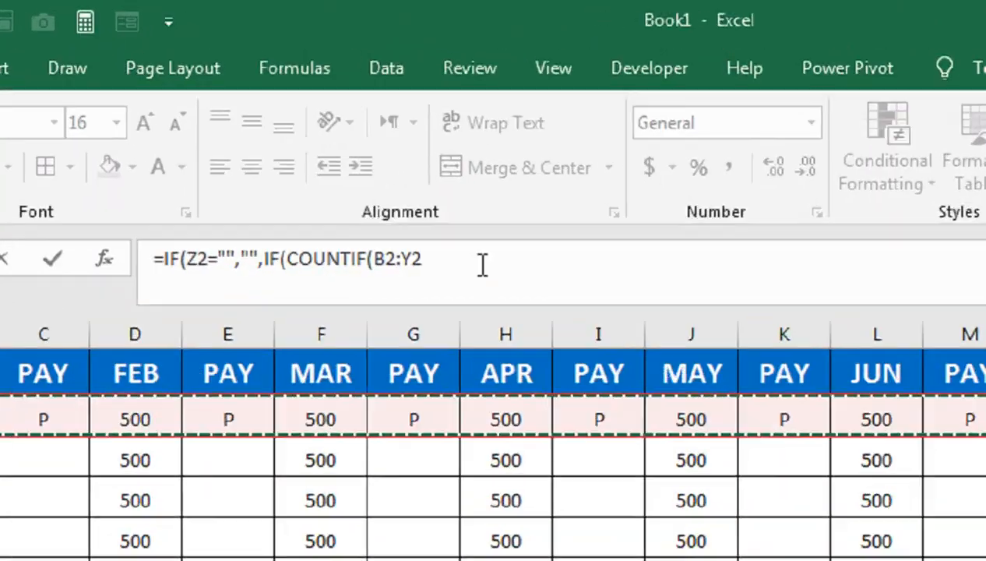
type(",\"P\")-COUNT")
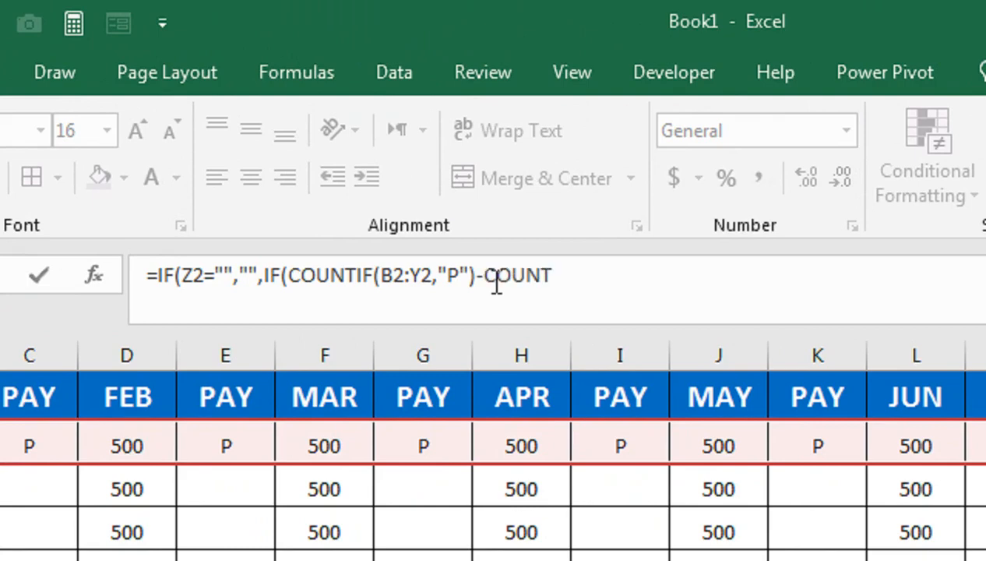
- Complete the subtraction with COUNTBLANK(B2:Y2) and append >=12."FULL PAID", to AA2's formula
type("BLANK(")
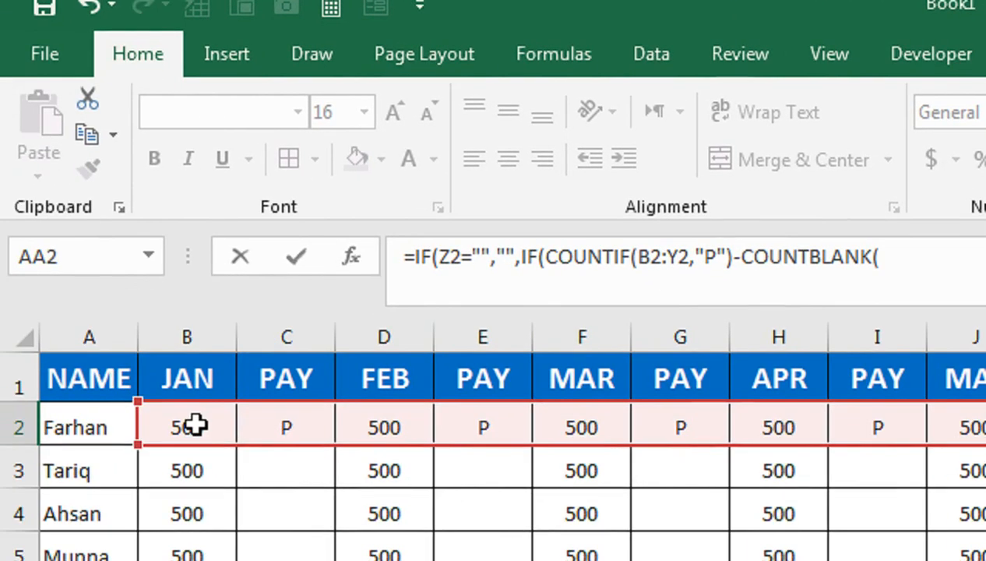
left_click(195, 421)
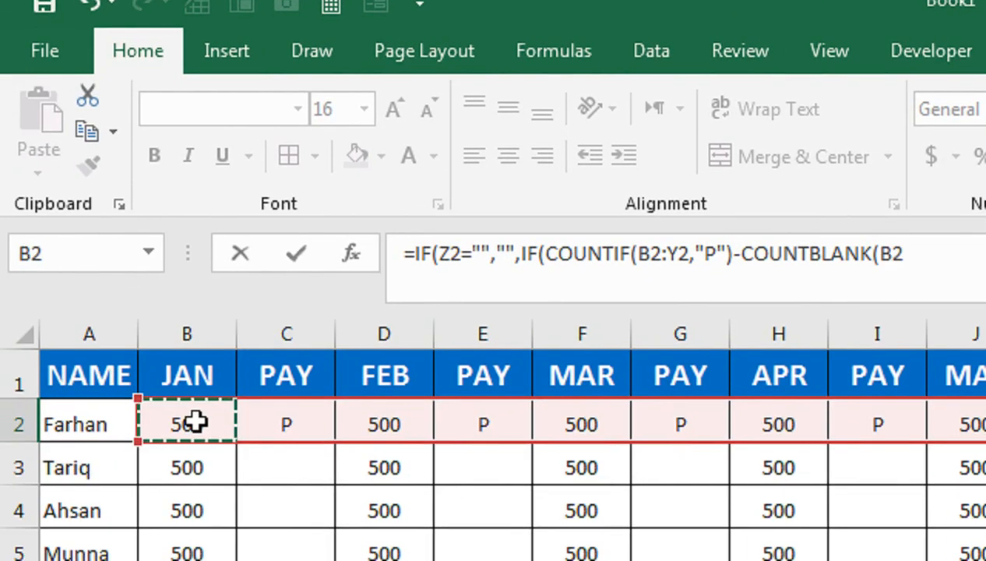
key("ctrl+shift+Right")
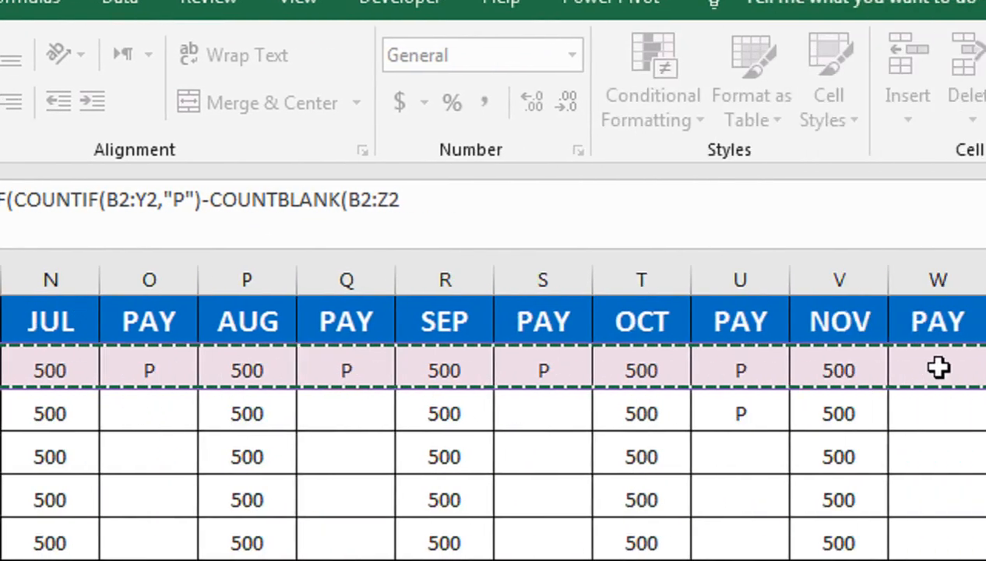
key("shift+Left")
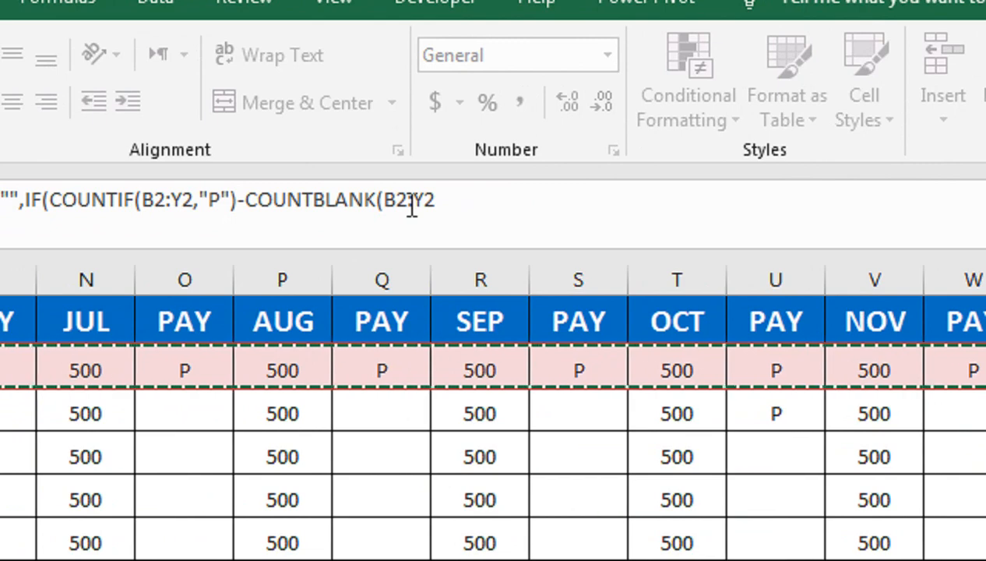
type(")>=12.\"FULL PAID\",")
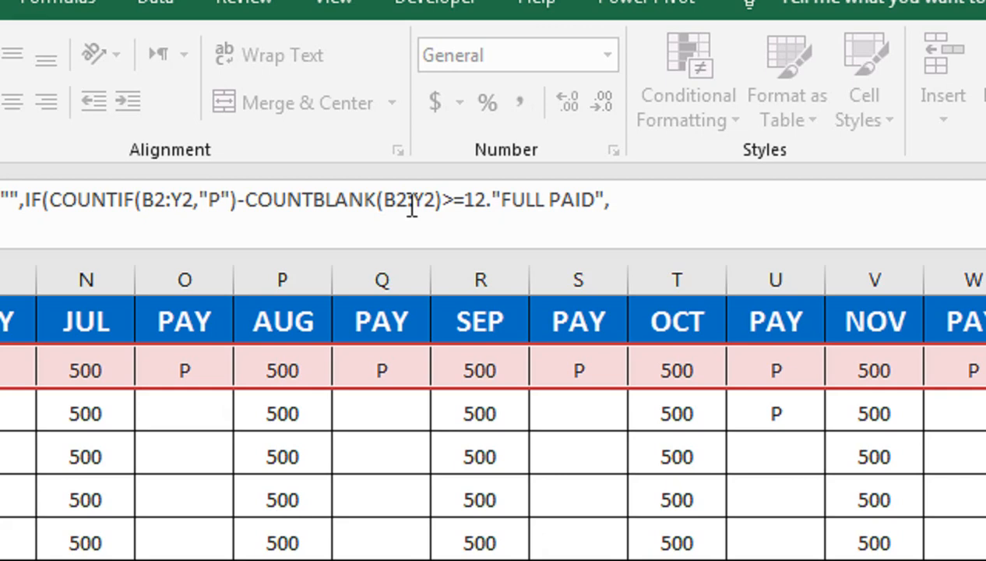
- Add COUNTBLANK(B2:Y2 as the result after "FULL PAID" in AA2's formula
type("BN")
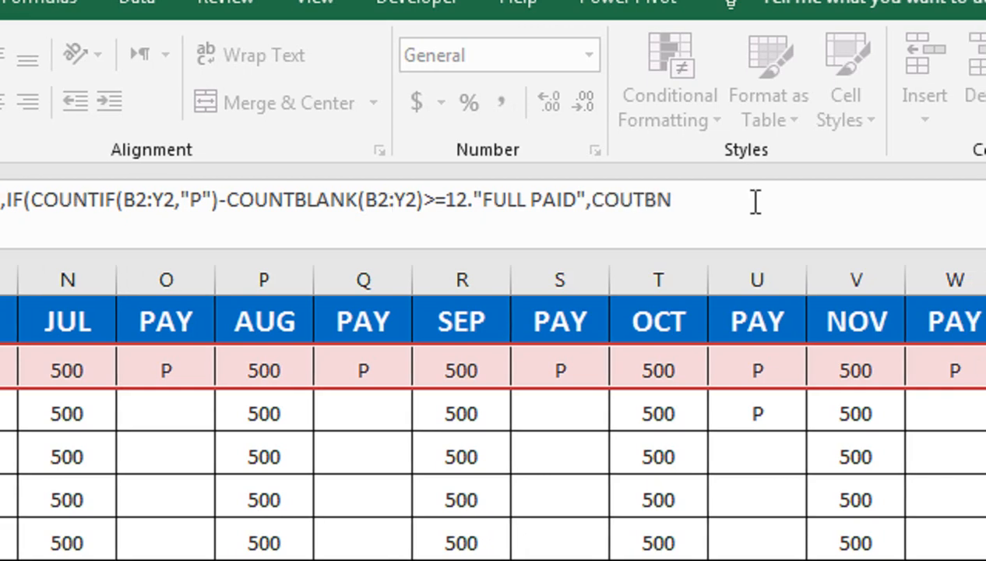
key("BackSpace")
key("BackSpace")
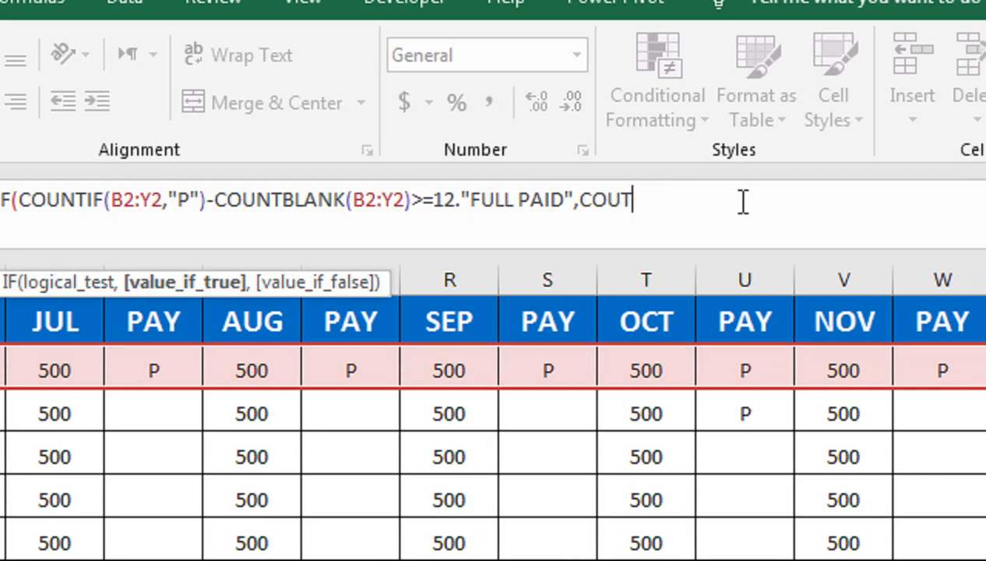
key("BackSpace")
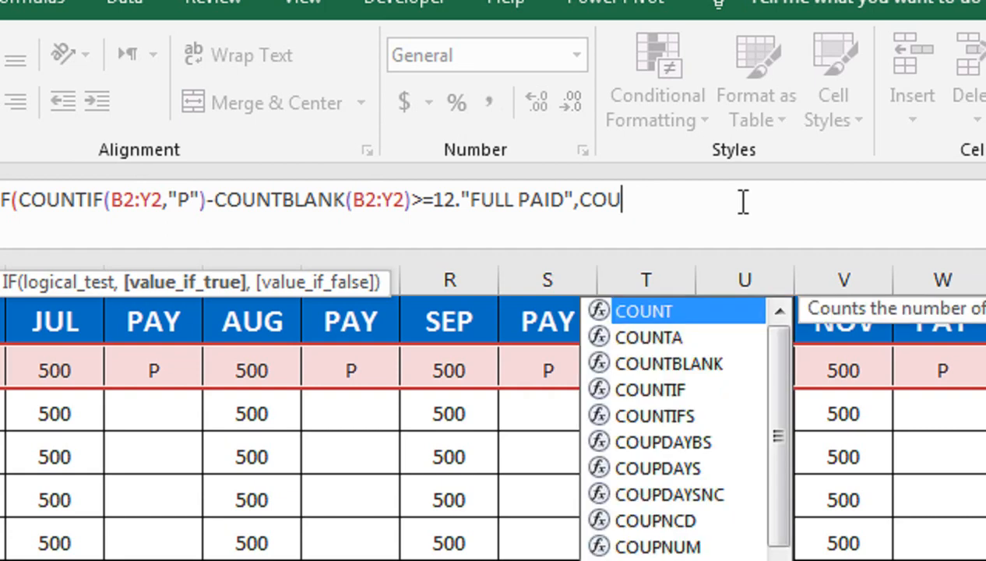
key("Down")
key("Down")
key("Tab")
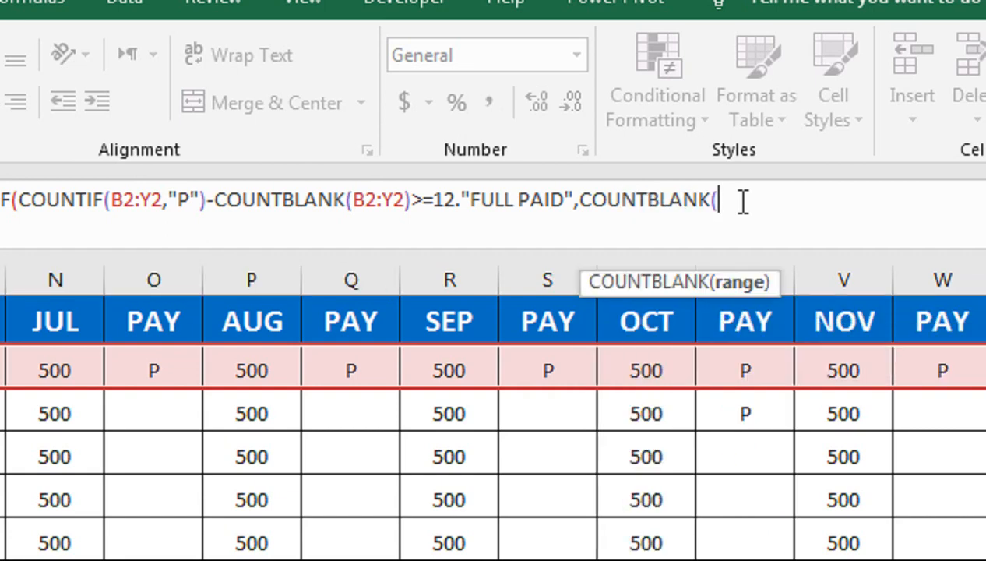
left_click(749, 369)
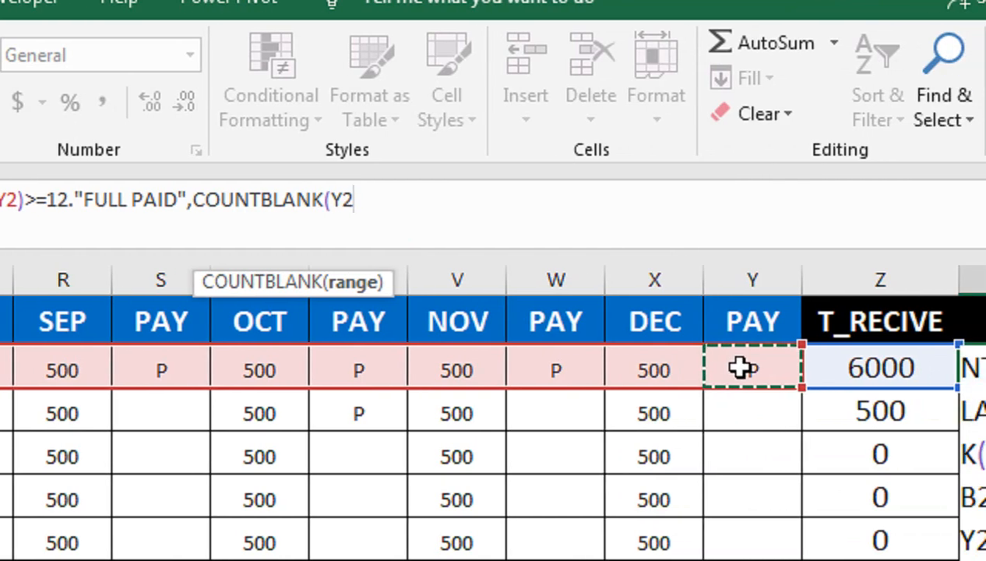
key("ctrl+shift+Left")
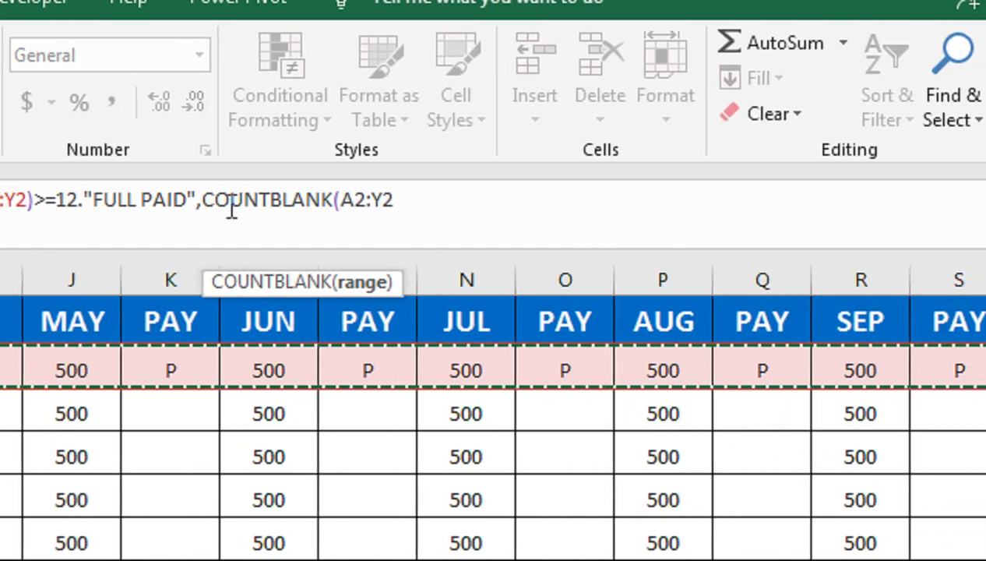
key("shift+Right")
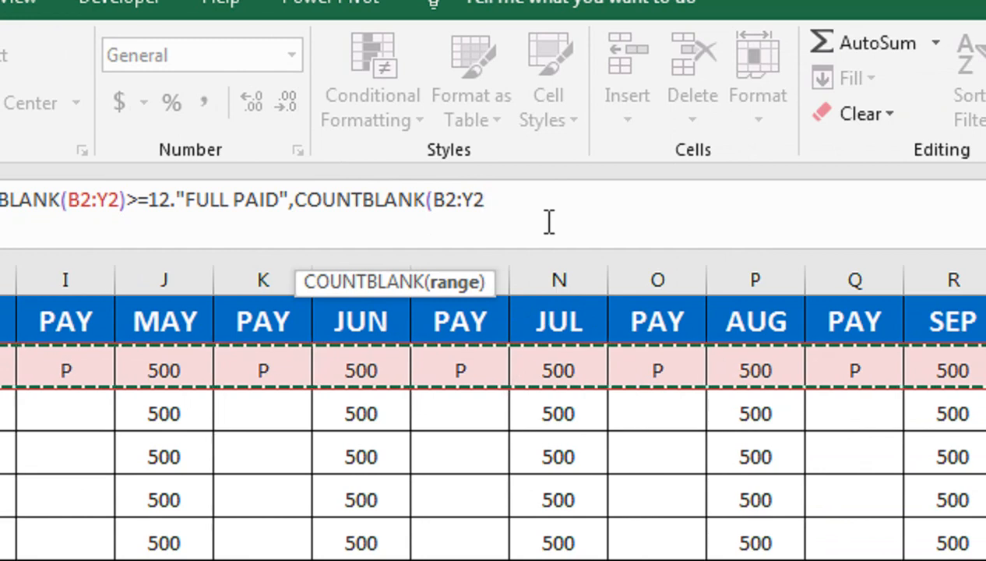
- Finish AA2's formula with )& "UNAPAID")) and try to enter it
type(")& \"")
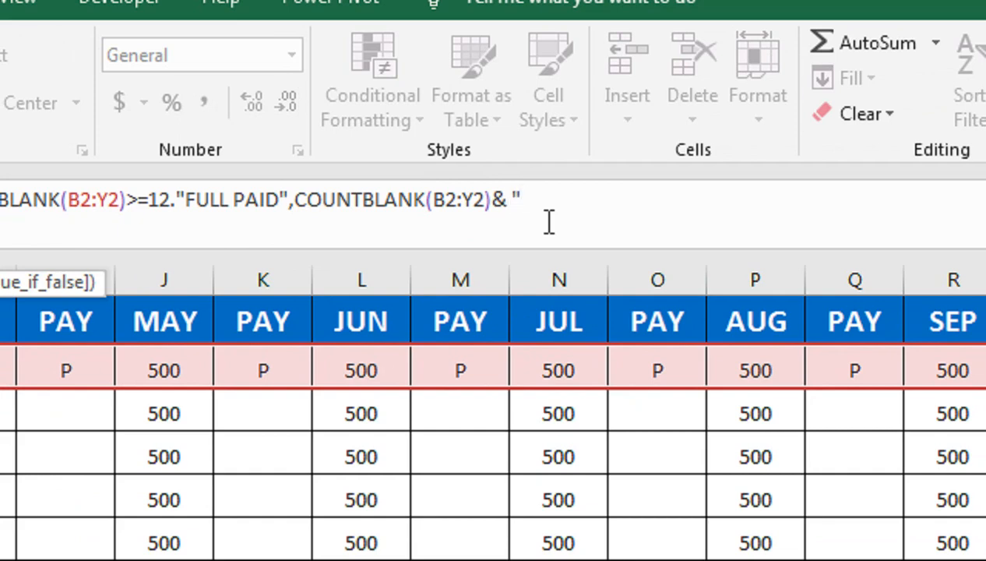
type("UNAPID")
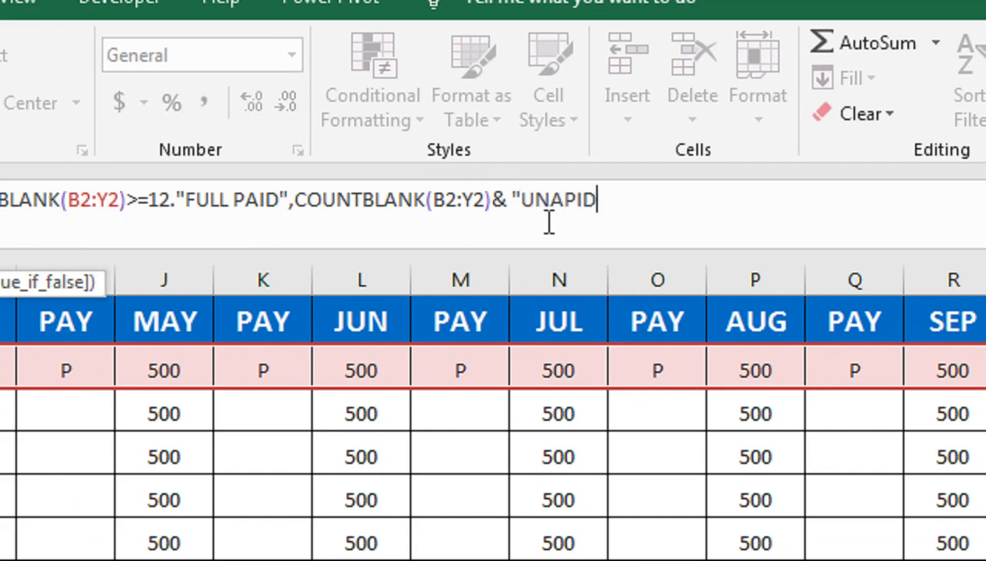
key("BackSpace")
key("BackSpace")
key("BackSpace")
type("PAID")
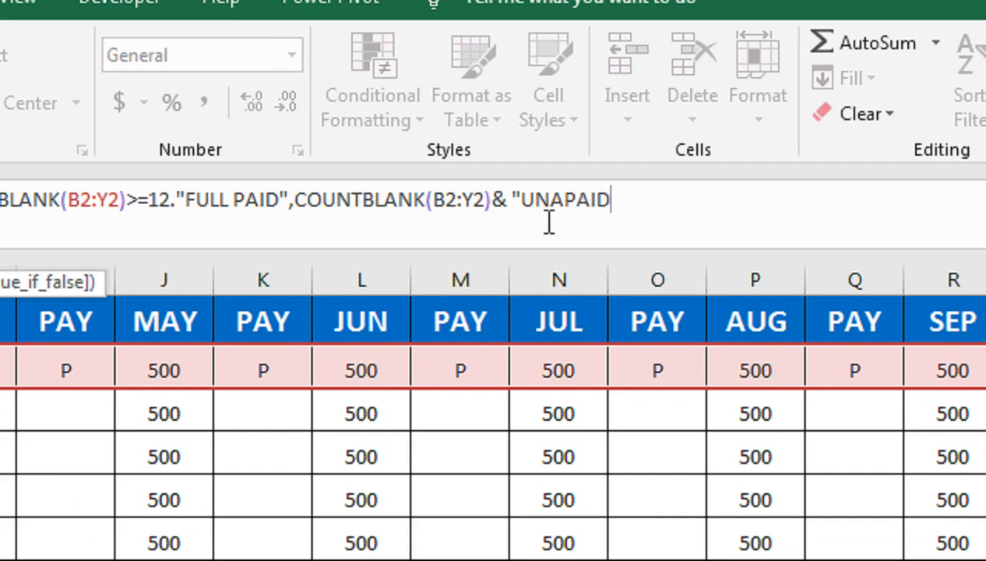
type("\")-COUNT")
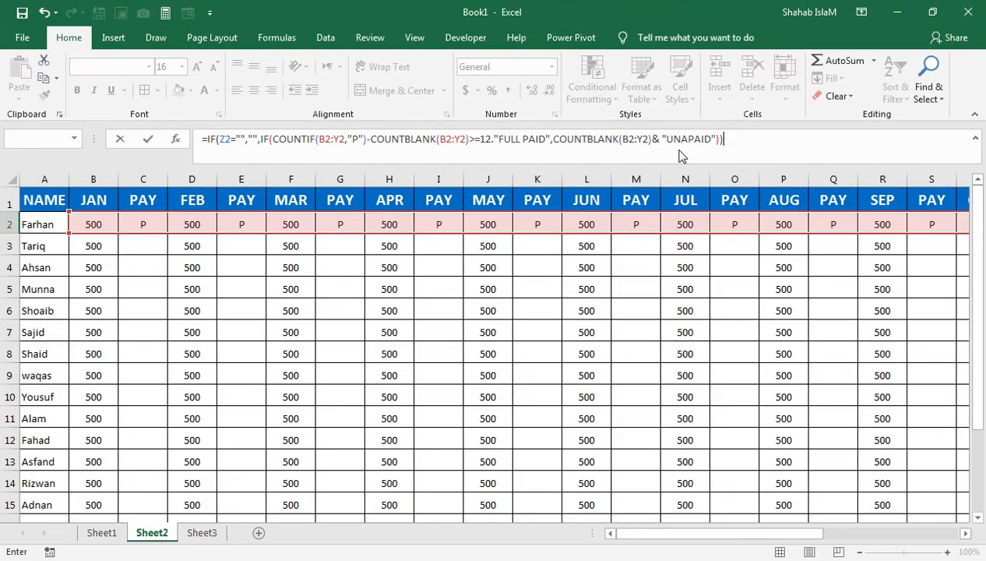
key("Return")
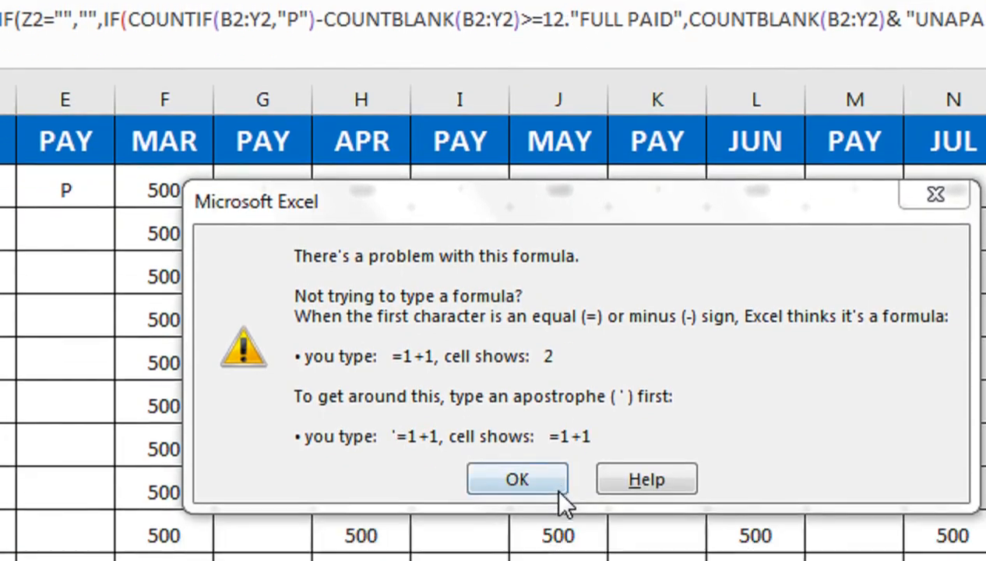
left_click(549, 545)
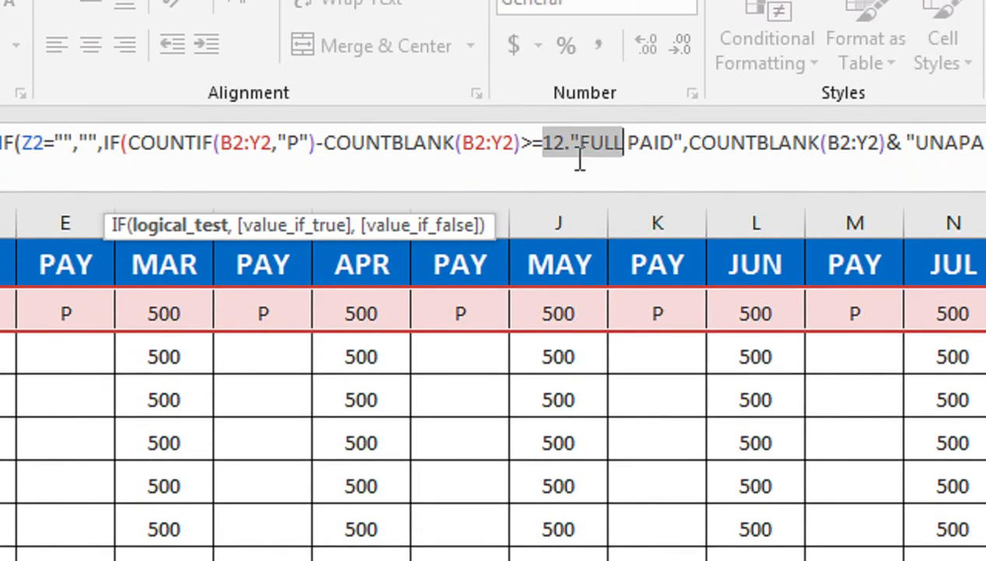
- Replace the period after 12 with a comma in AA2's formula and enter the formula
left_click(580, 160)
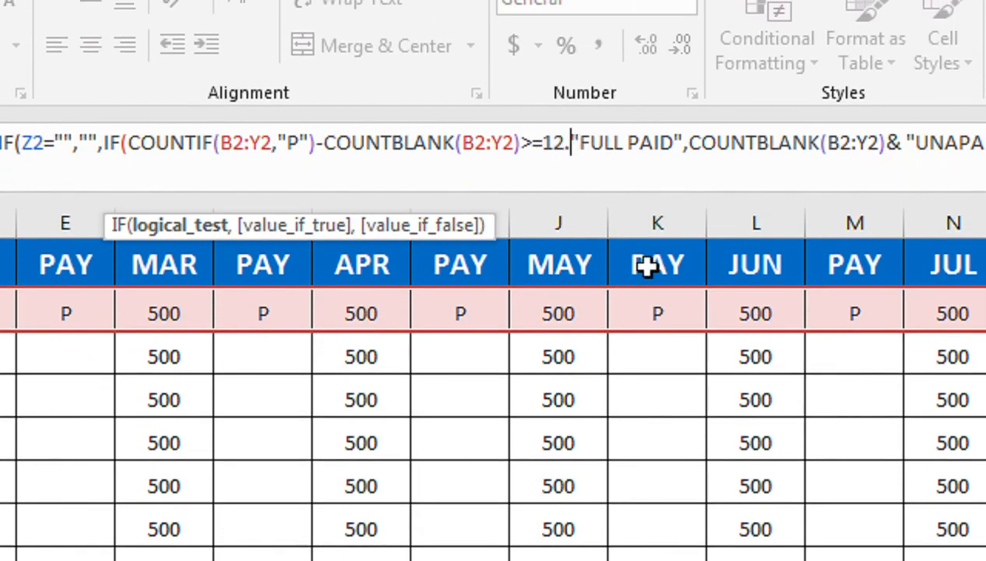
key("BackSpace")
type(",")
key("Return")
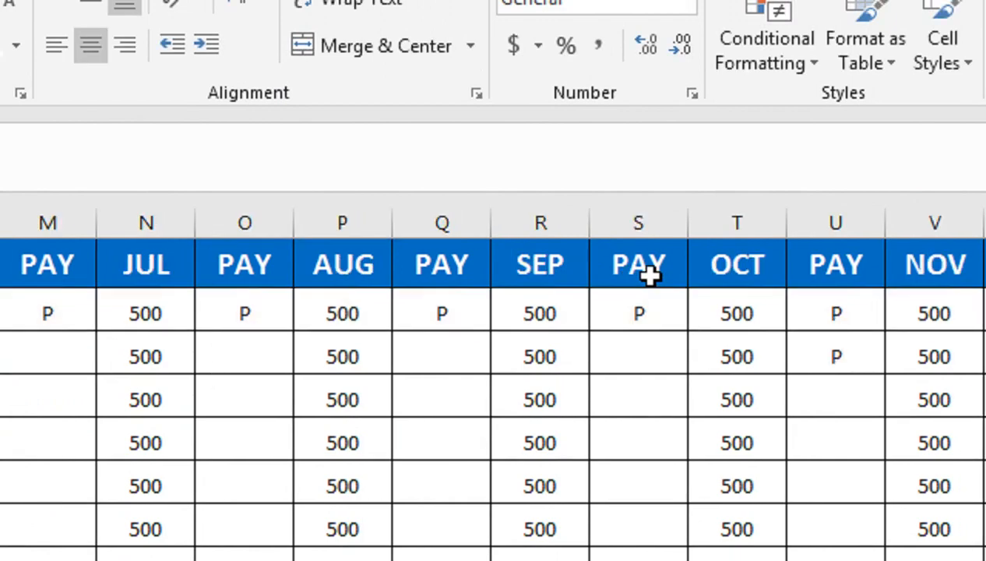
- Fill AA2's formula down the SHORT column and autofit the width of column AA
left_click(834, 319)
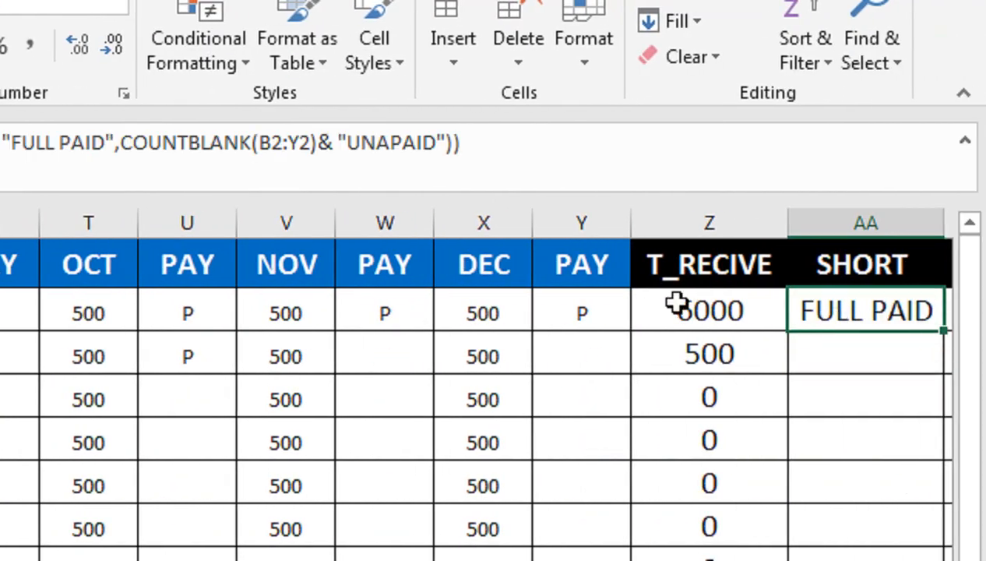
double_click(945, 332)
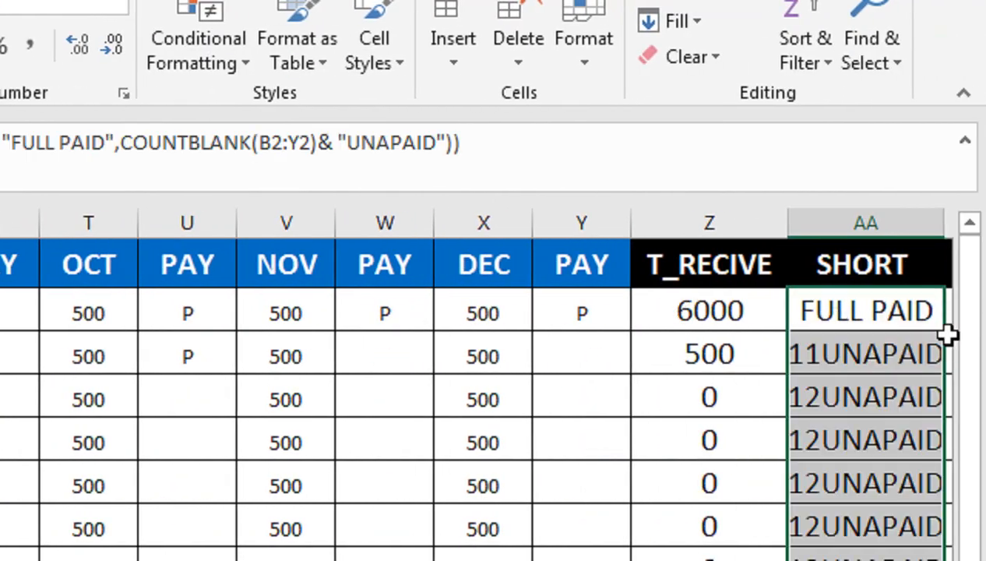
double_click(943, 222)
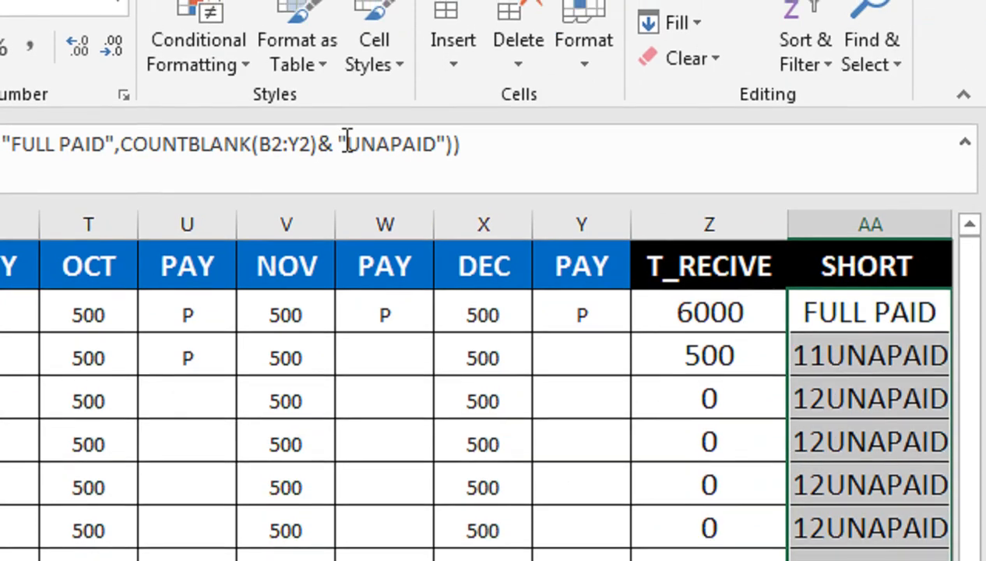
- Insert a space before UNAPAID inside the quoted text of AA2's formula
left_click(347, 132)
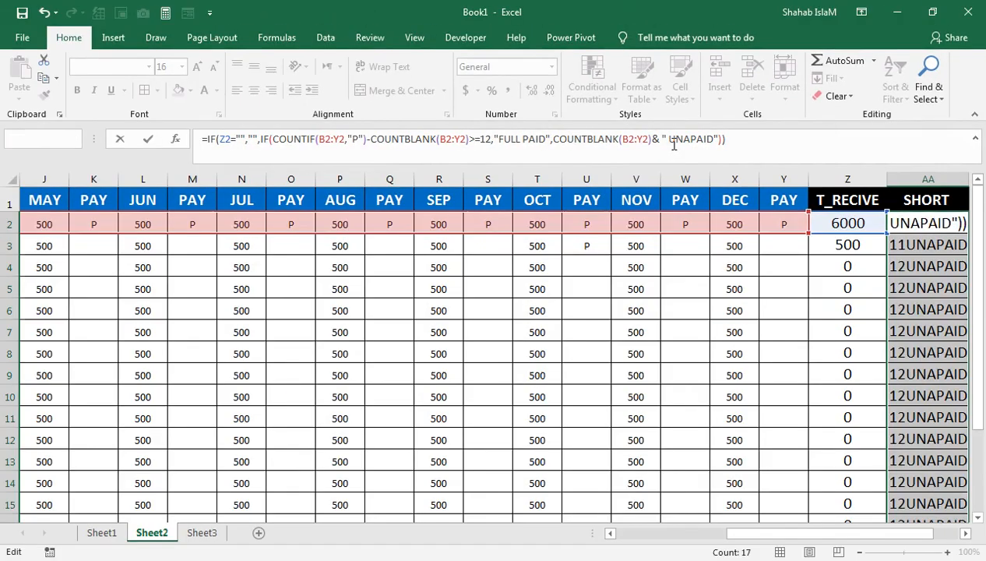
key("Return")
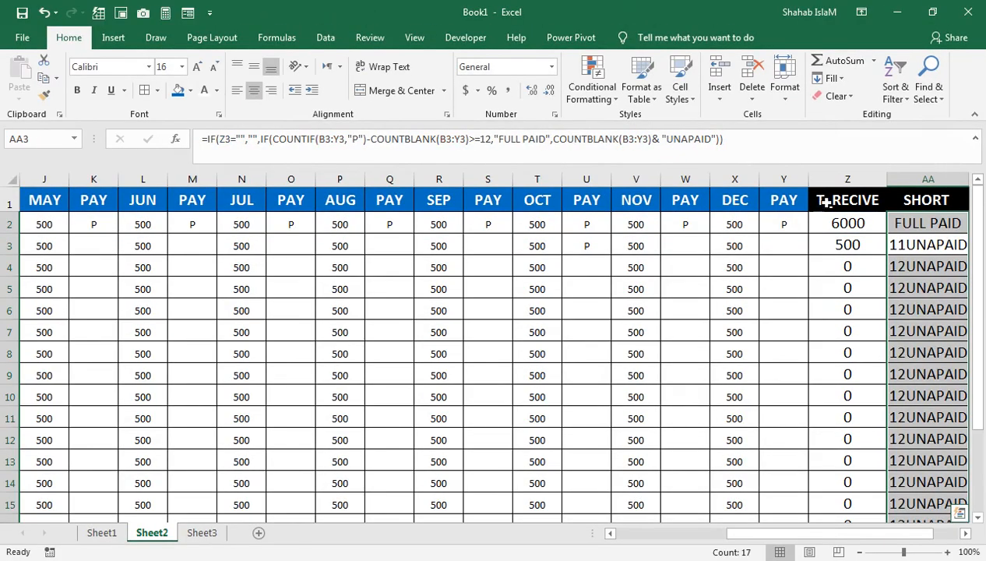
- Copy the revised AA2 formula down the SHORT column again and refit column AA's width
left_click(918, 221)
scroll(968, 253, "right", 3)
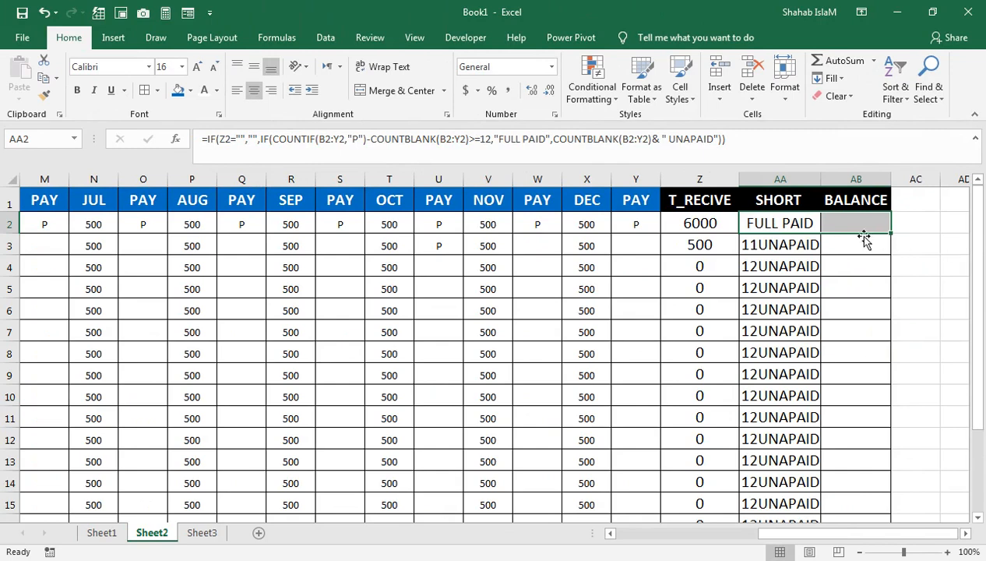
left_click(823, 225)
left_click(812, 224)
double_click(819, 231)
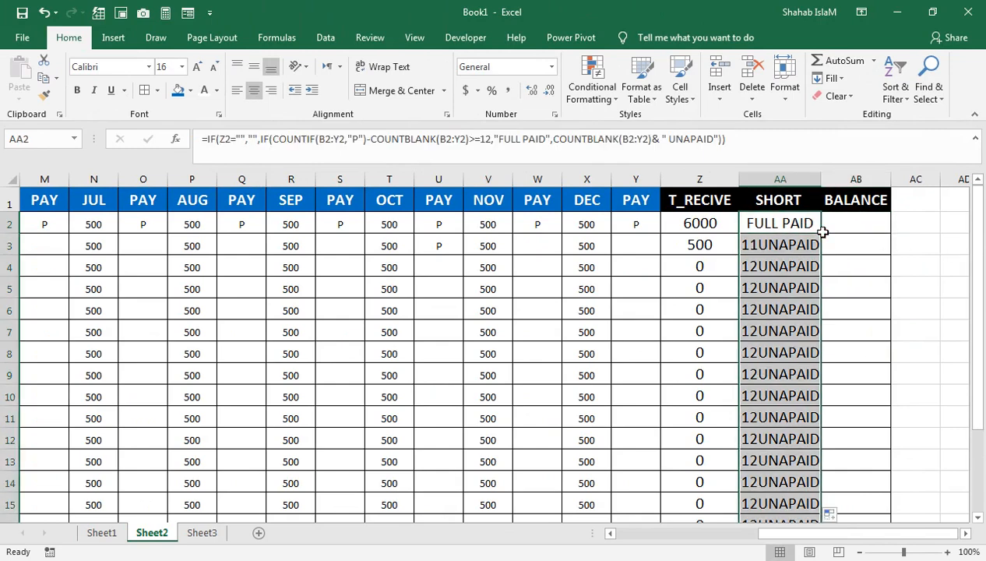
double_click(820, 179)
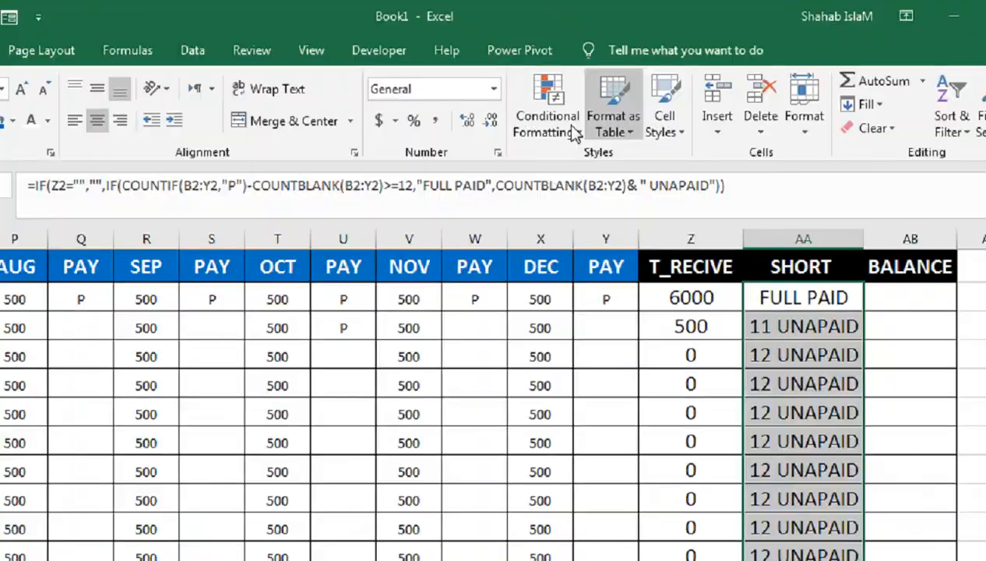
- Add an Equal To conditional formatting rule to the SHORT values for FULL PAID with Yellow Fill with Dark Yellow Text
left_click(592, 94)
mouse_move(654, 123)
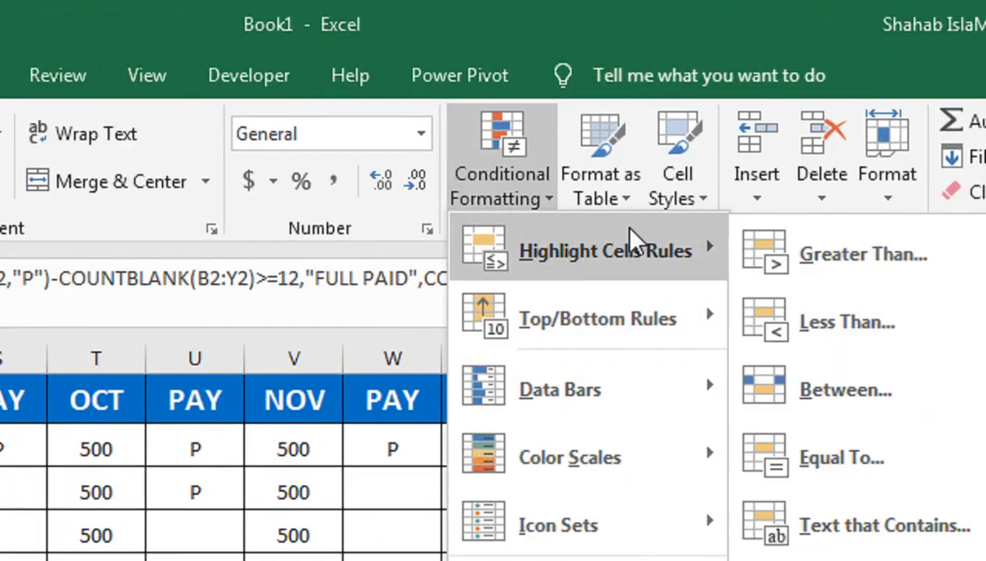
left_click(762, 436)
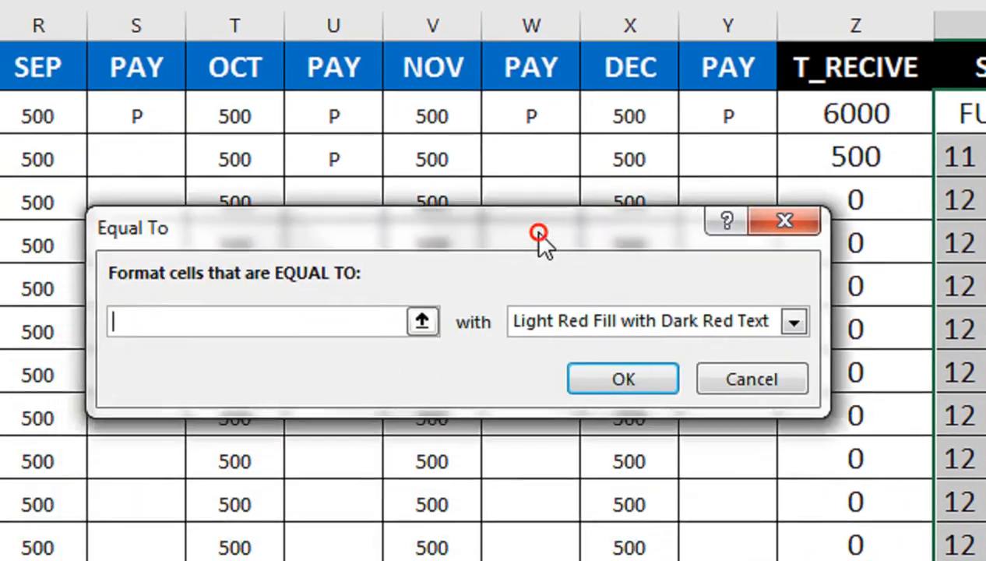
type("FULL ")
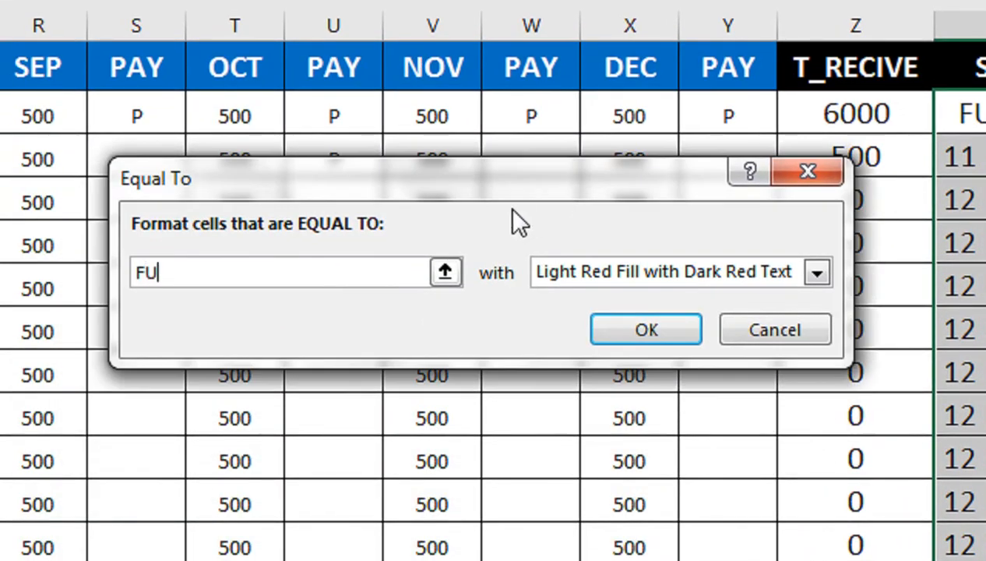
type("PAID")
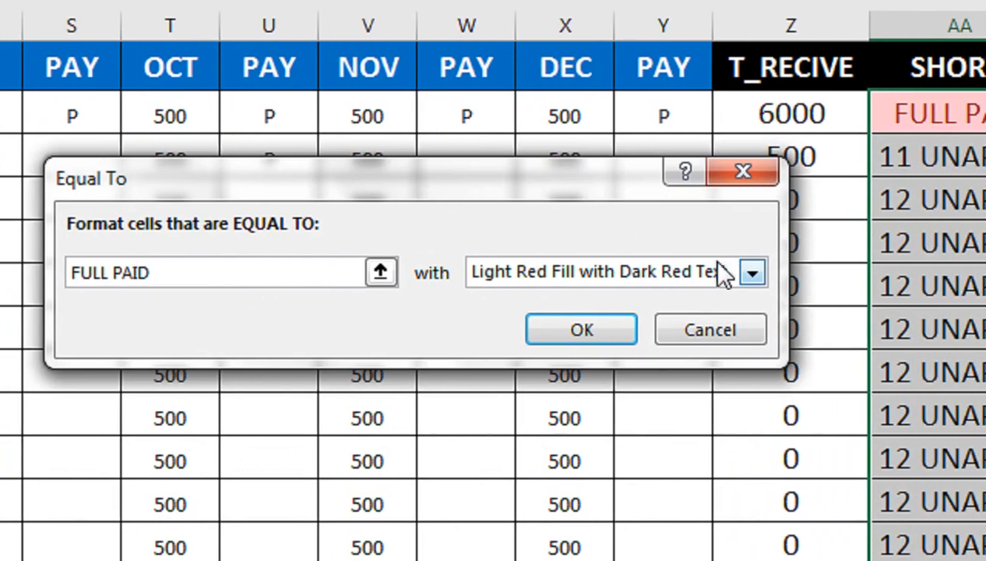
left_click(724, 273)
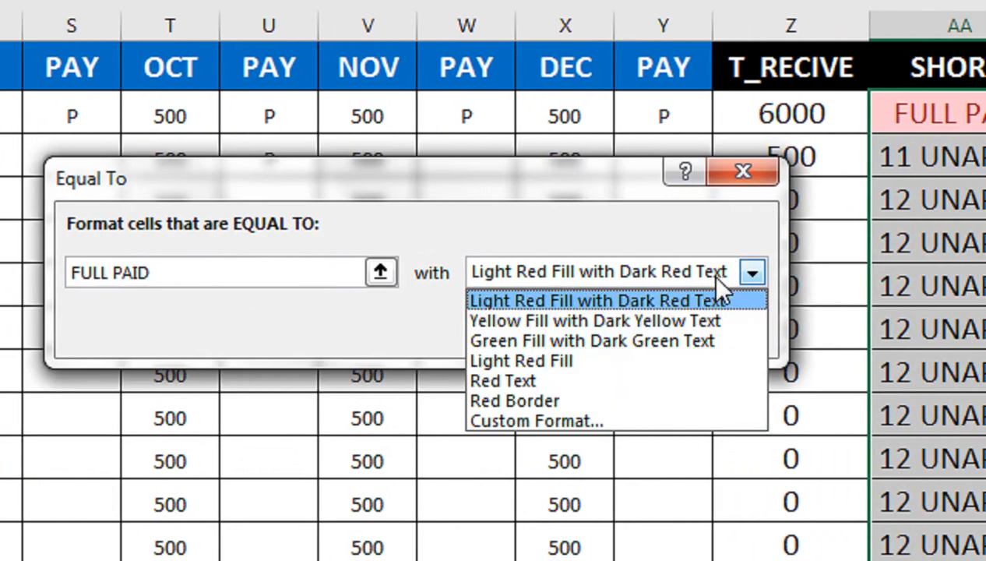
left_click(710, 320)
left_click(622, 341)
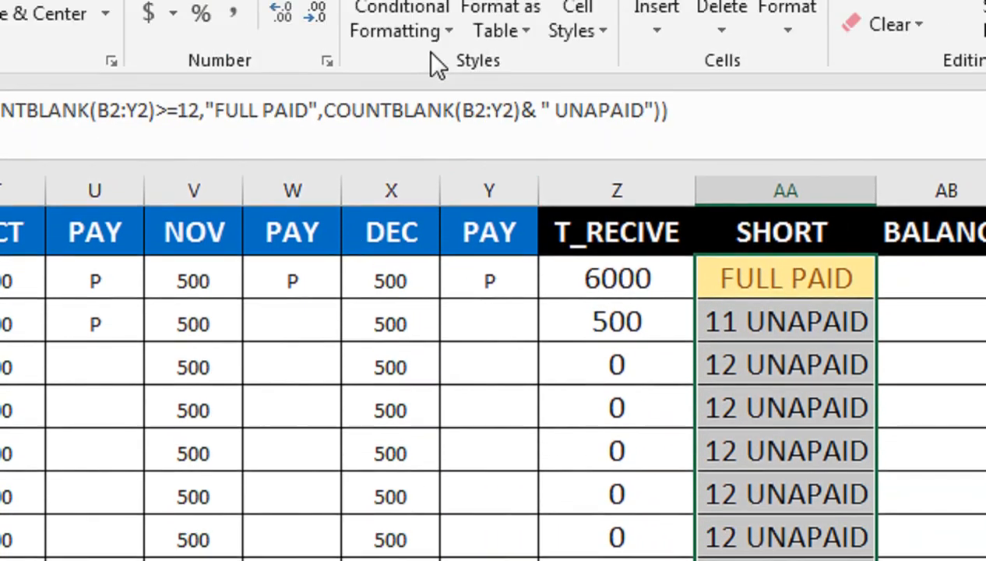
- Add a Text That Contains conditional formatting rule to the SHORT values for UNPAID with Light Red Fill with Dark Red Text
left_click(421, 27)
mouse_move(451, 198)
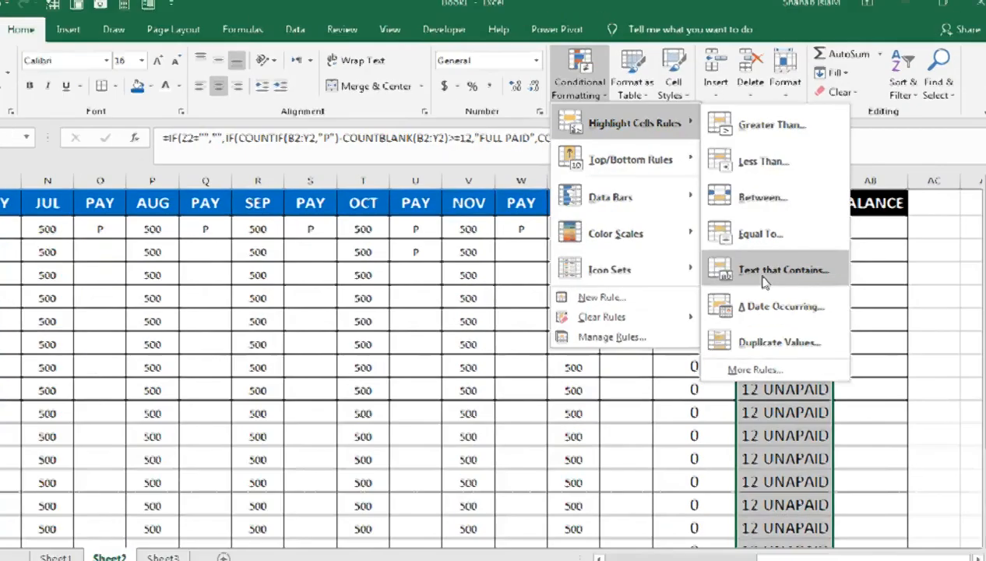
left_click(741, 382)
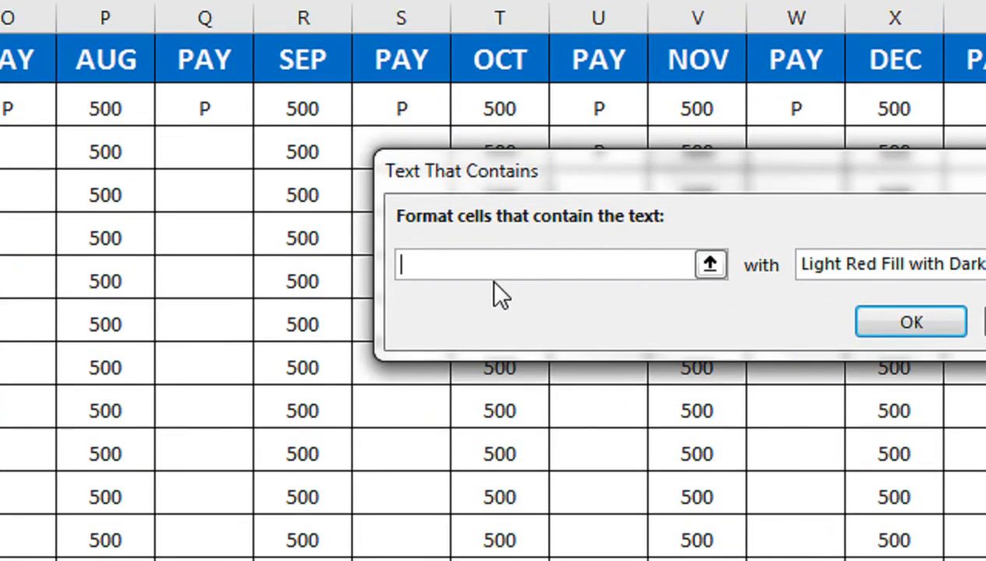
type("UNAPID")
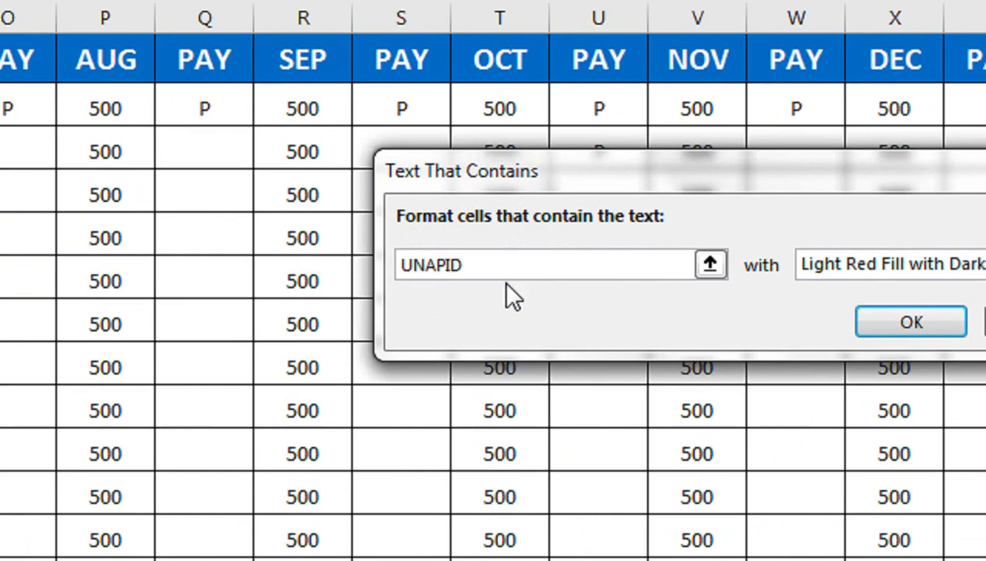
key("BackSpace")
key("BackSpace")
key("BackSpace")
key("BackSpace")
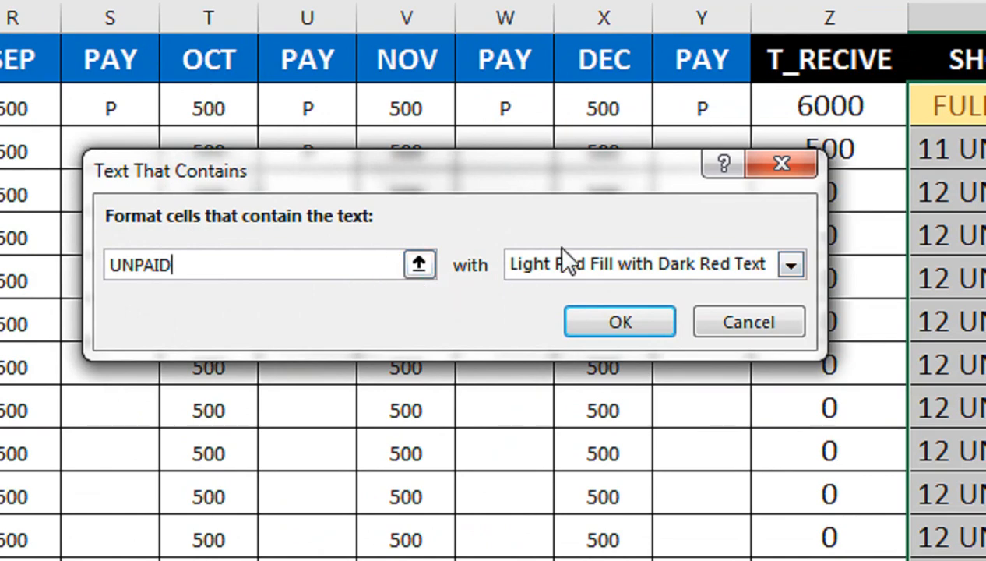
left_click(584, 265)
left_click(570, 293)
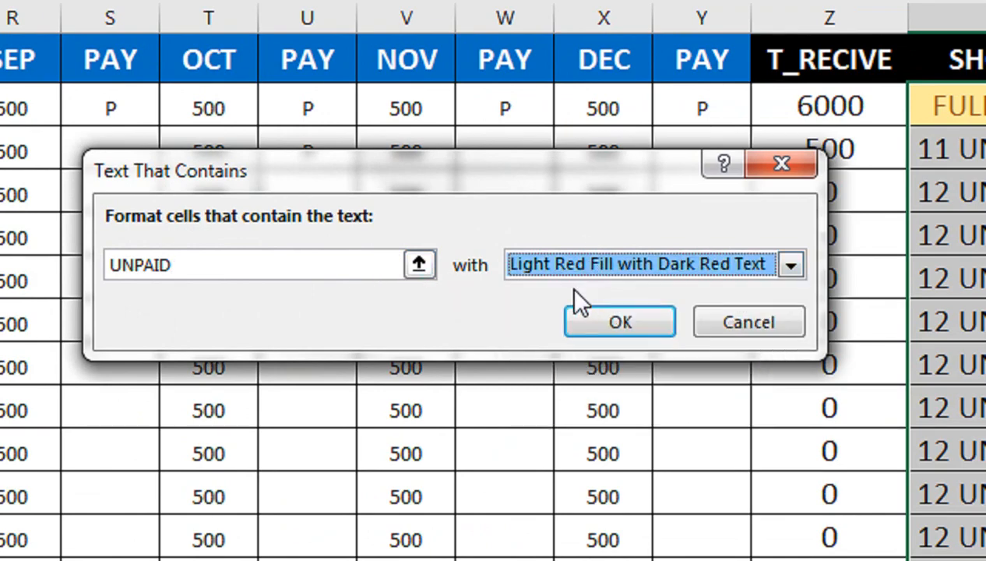
left_click(576, 316)
- Correct UNAPAID to UNPAID in AA2's formula and copy the formula down the SHORT column
double_click(958, 118)
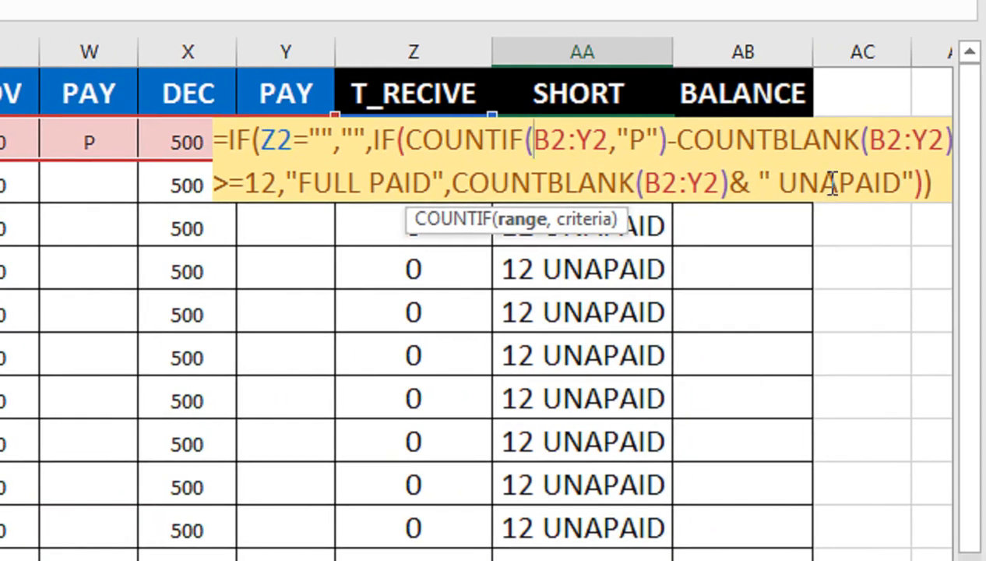
left_click(851, 183)
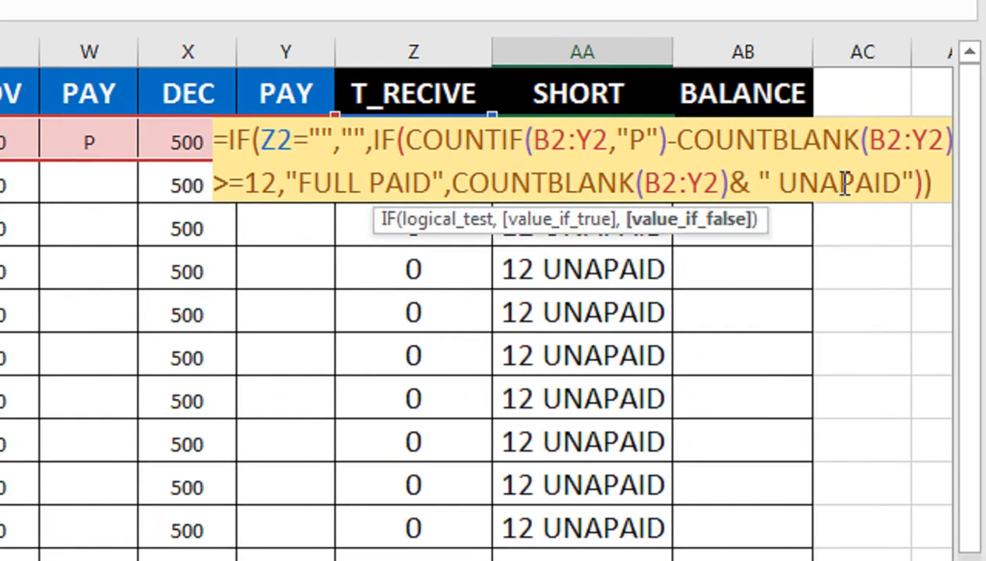
key("Return")
left_click(658, 141)
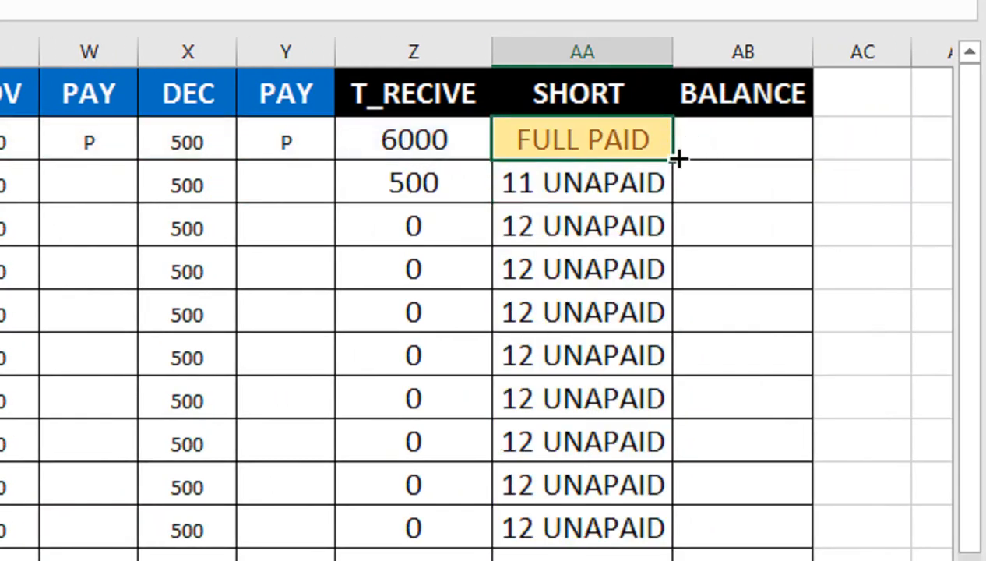
double_click(677, 158)
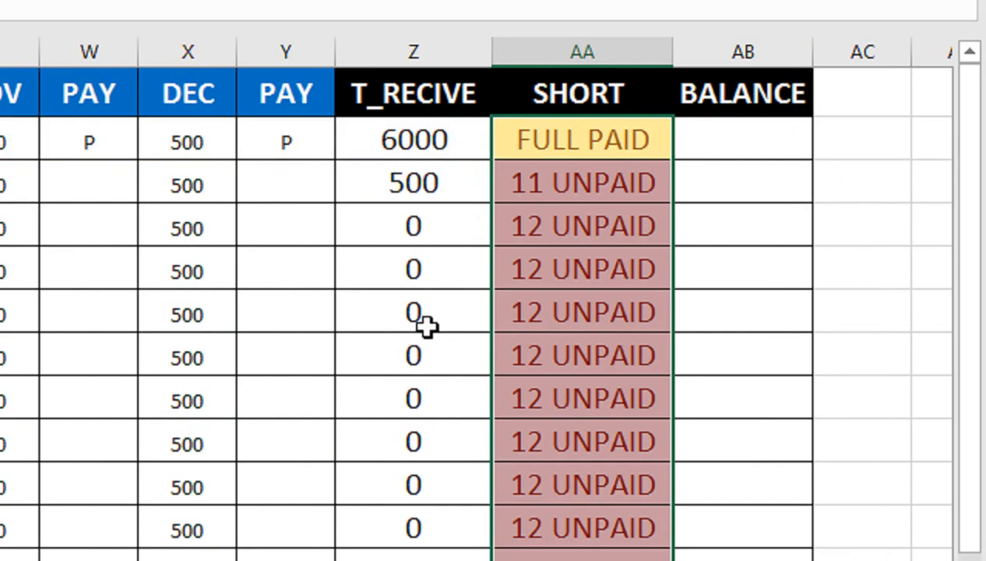
- Widen the BALANCE column AB slightly beyond its header text
left_click(711, 141)
left_click_drag(813, 55, 816, 55)
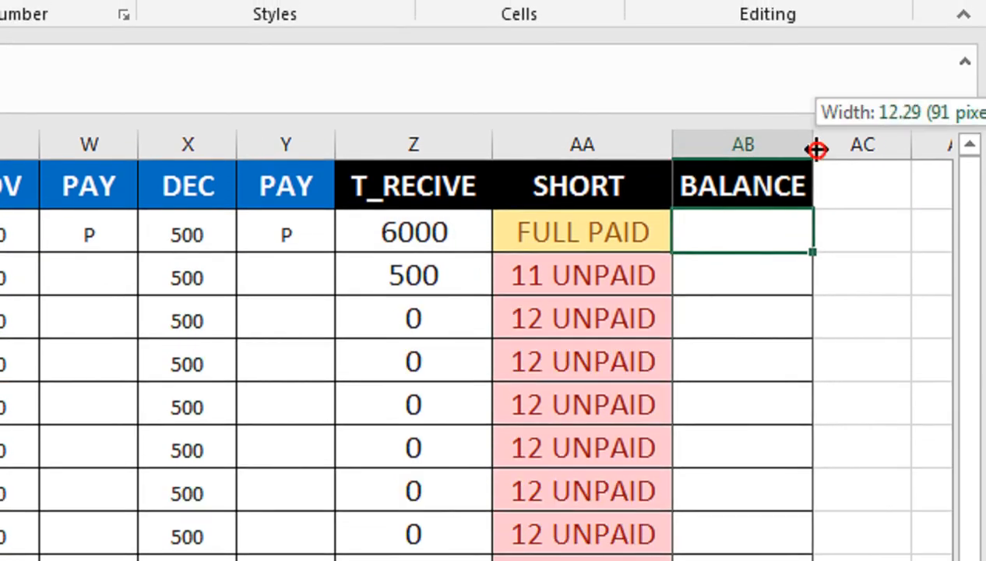
left_click_drag(816, 150, 831, 148)
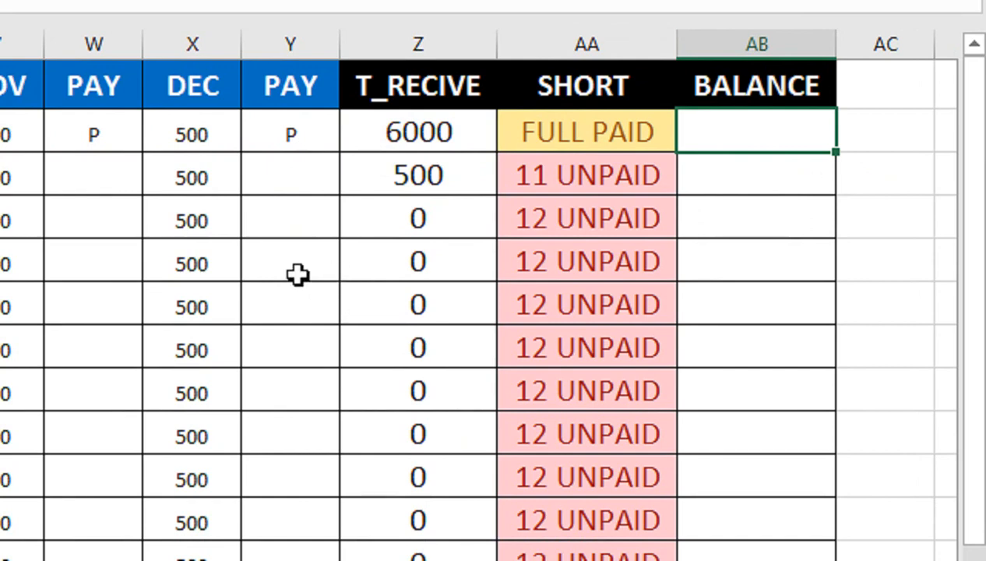
- Enter P in the NOV and DEC payment cells of row 5, W5 and Y5
left_click(283, 369)
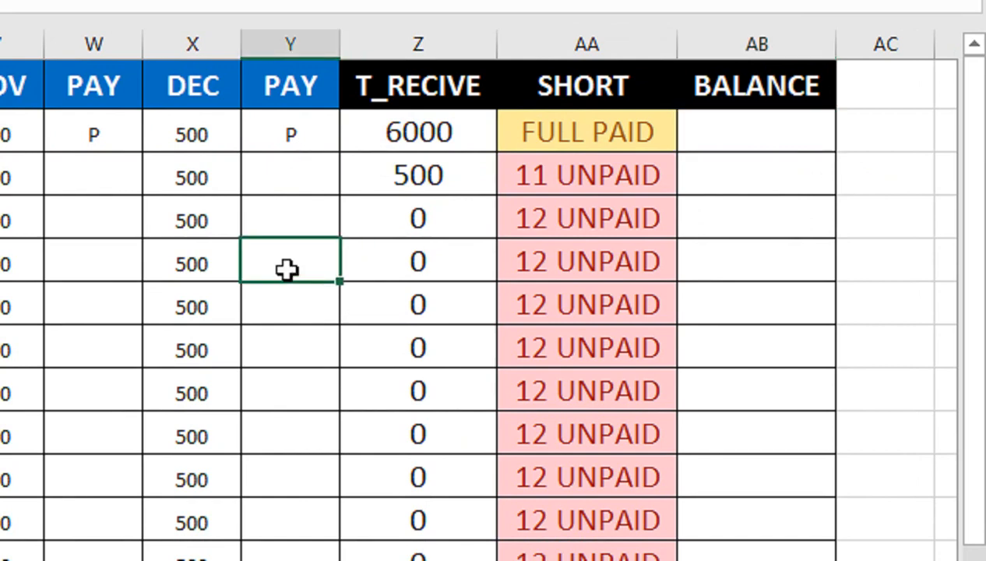
type("P")
key("Left")
key("Left")
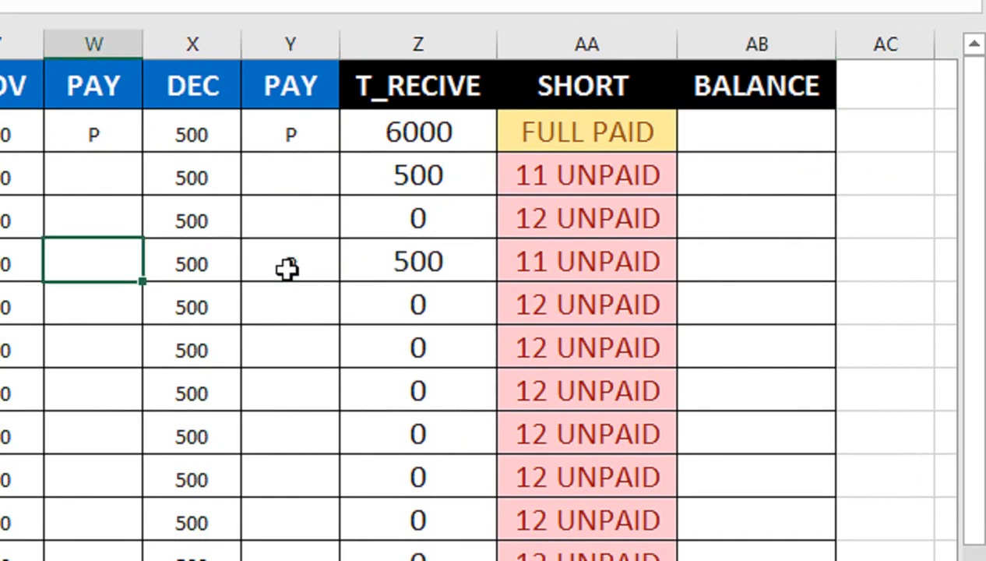
key("Down")
key("Down")
key("Down")
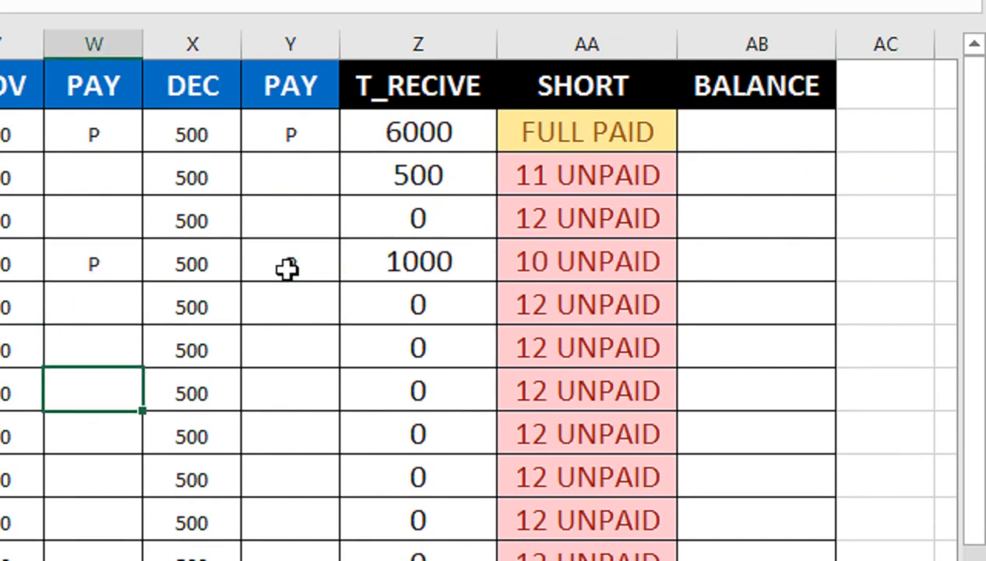
- Enter P in the NOV and DEC payment cells of row 8, W8 and Y8
type("P")
key("Right")
key("Right")
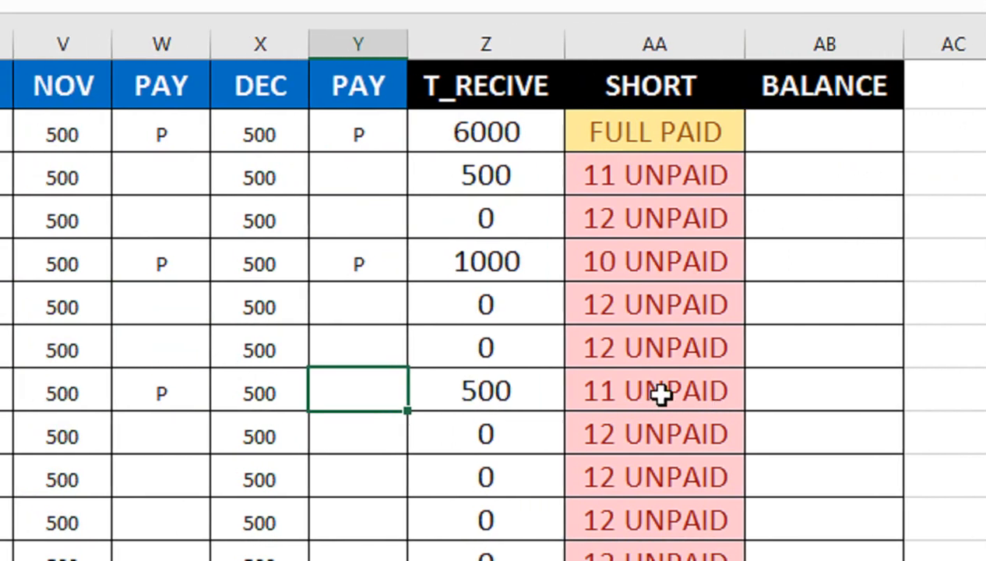
type("P")
key("Down")
key("Down")
key("Down")
key("Left")
key("Left")
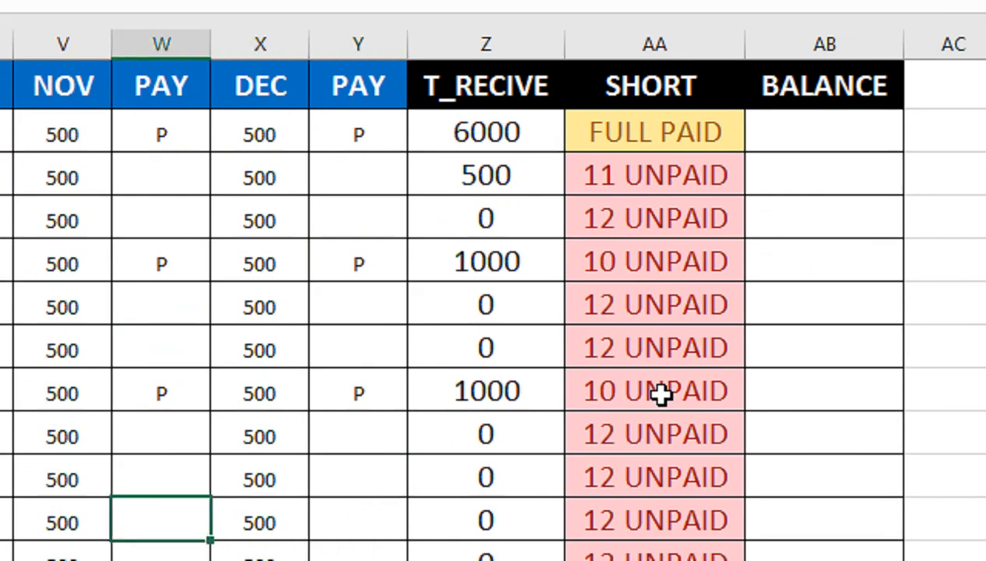
key("Left")
key("Left")
- Enter P in the payment cells S8, U8 and S6
scroll(202, 405, "left", 5)
left_click(246, 401)
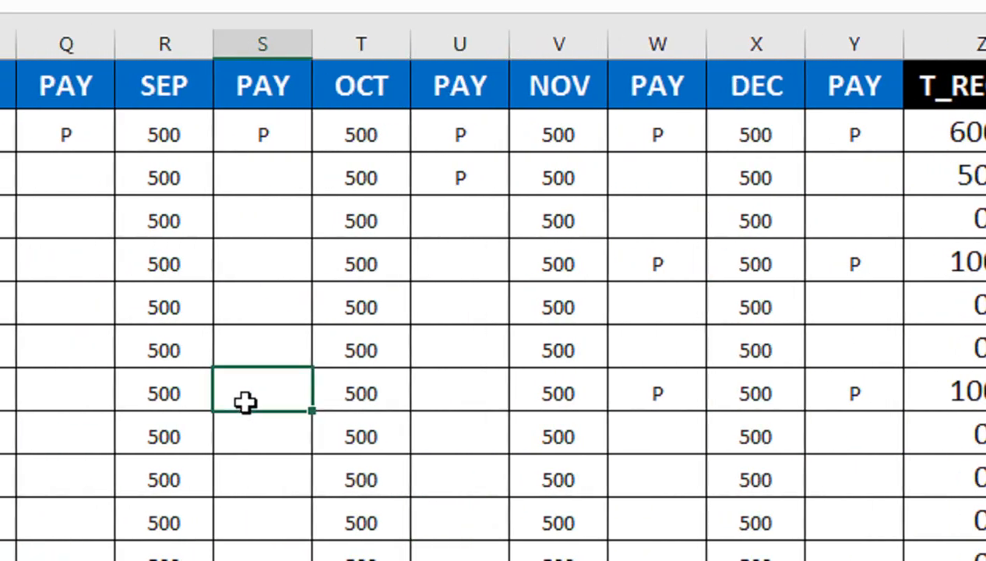
type("P")
left_click(438, 382)
type("P")
left_click(226, 292)
type("P")
- Enter P in the payment cells Q5, O6 and O4
left_click(73, 267)
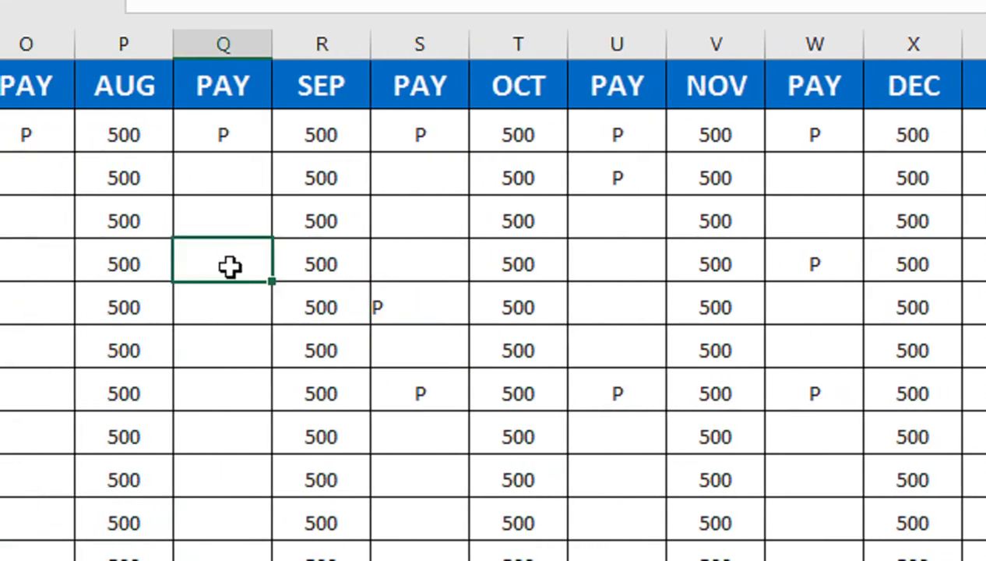
type("P")
left_click(26, 300)
type("P")
left_click(47, 233)
type("P")
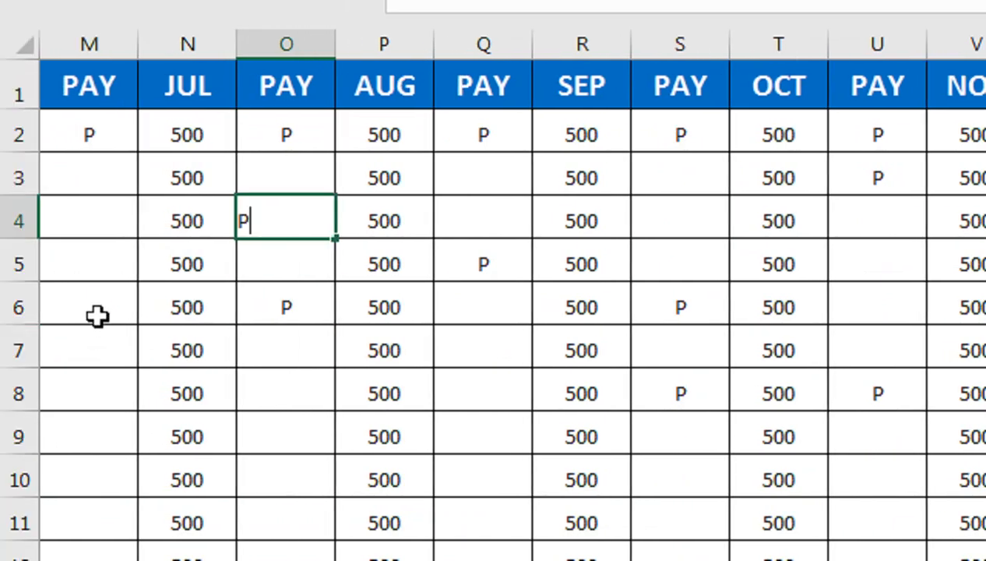
- Enter P in the payment cells M6, O9 and M9
left_click(97, 315)
type("P")
left_click(319, 436)
type("P")
left_click(110, 436)
type("P")
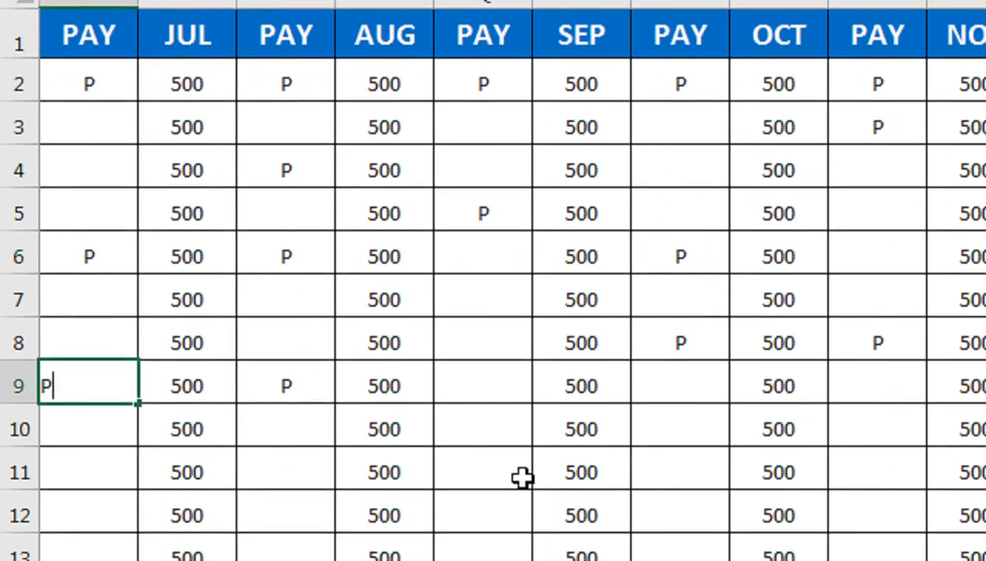
- Enter P in the row 11 payment cells Y11, W11, U11 and S11, and in Q13
left_click(767, 407)
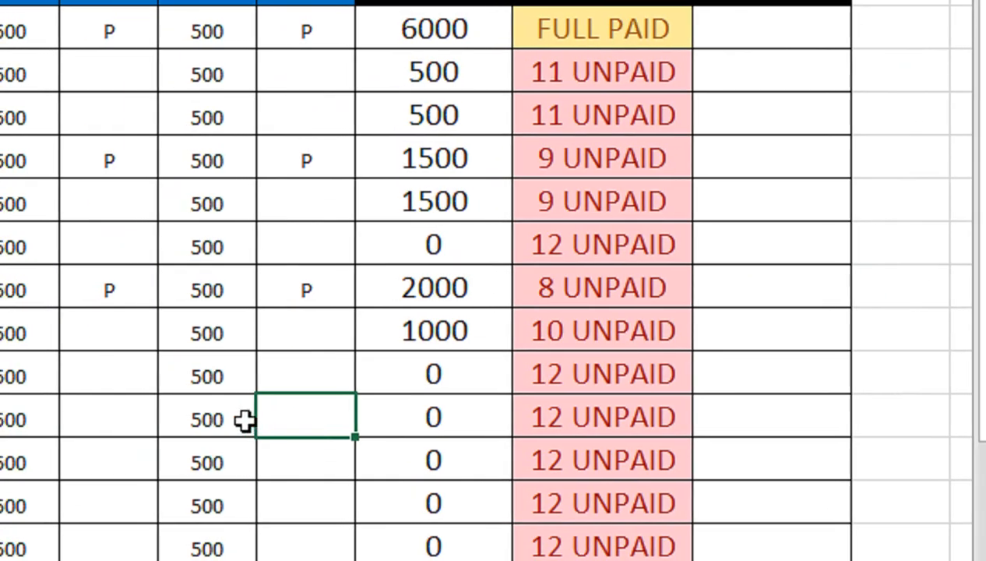
type("P")
left_click(98, 411)
type("P")
left_click(147, 411)
type("P")
left_click(47, 404)
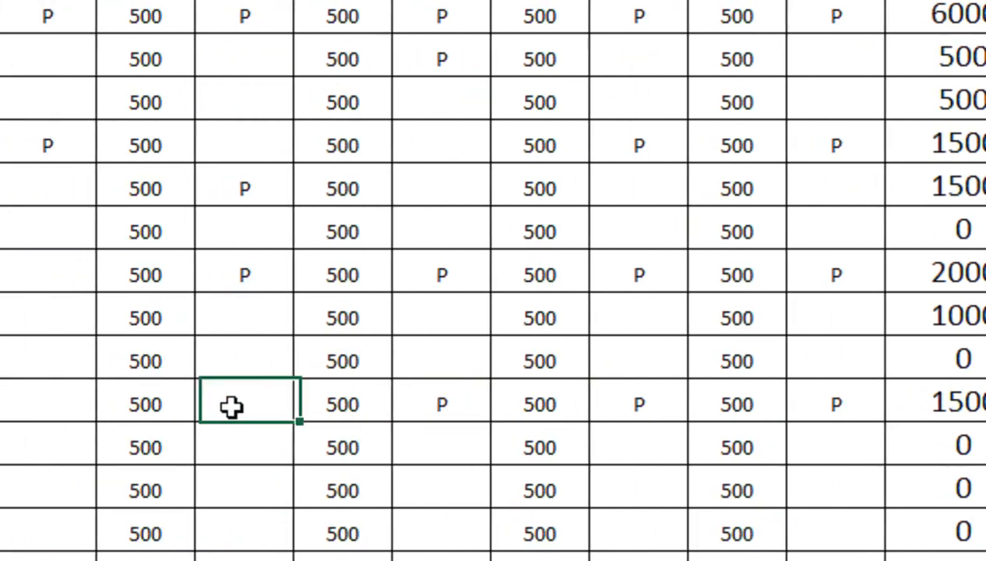
type("P")
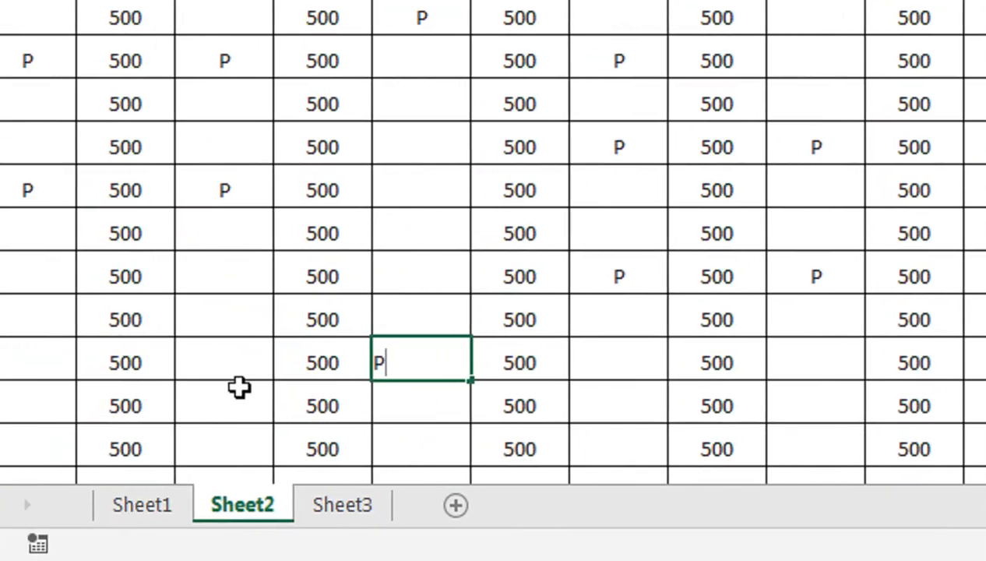
- Enter P in the payment cells O14, W14 and Y13
left_click(33, 428)
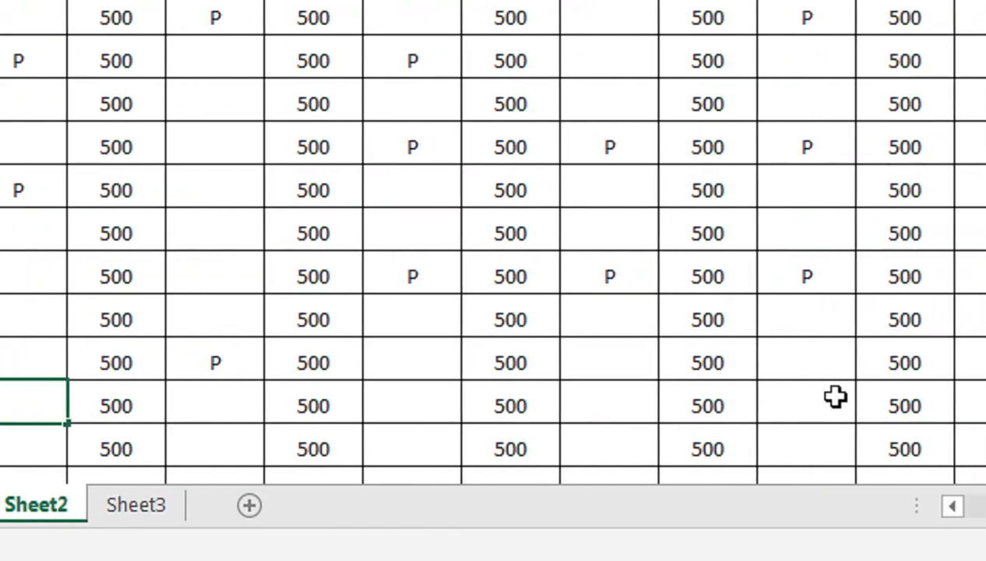
left_click(985, 397)
type("P")
left_click(985, 352)
type("P")
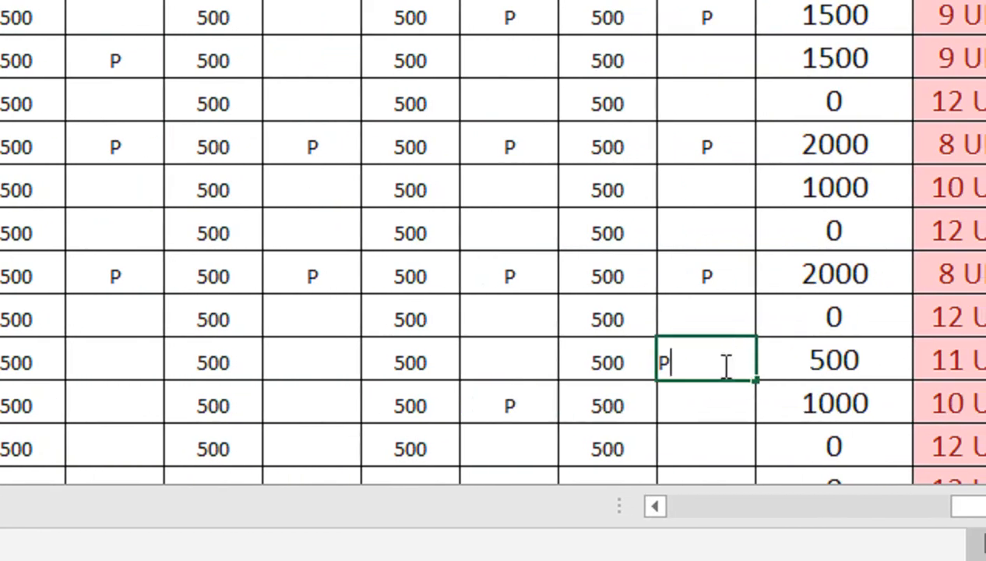
- Enter P in U15 and in two further PAY cells of row 14
left_click(705, 441)
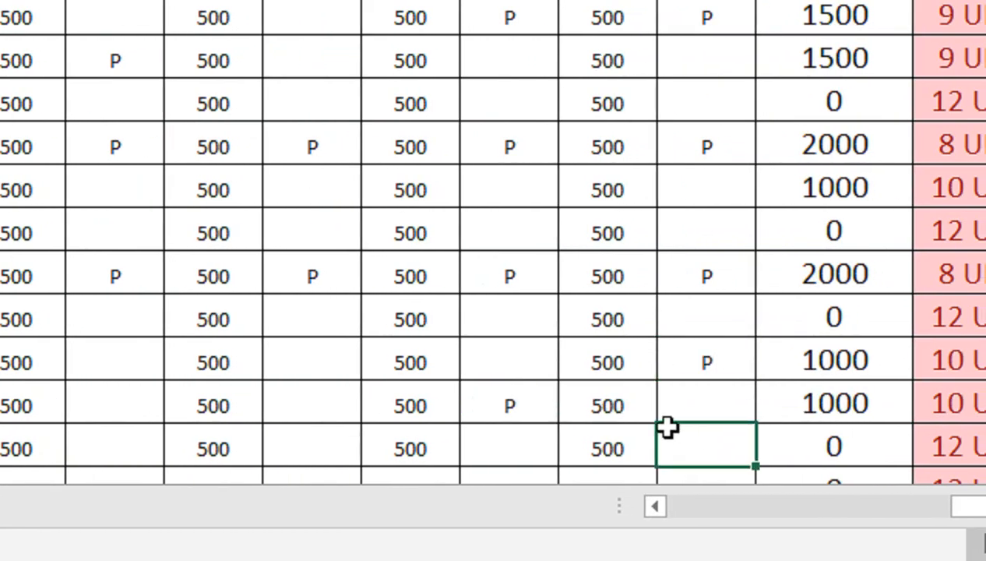
left_click(335, 446)
type("P")
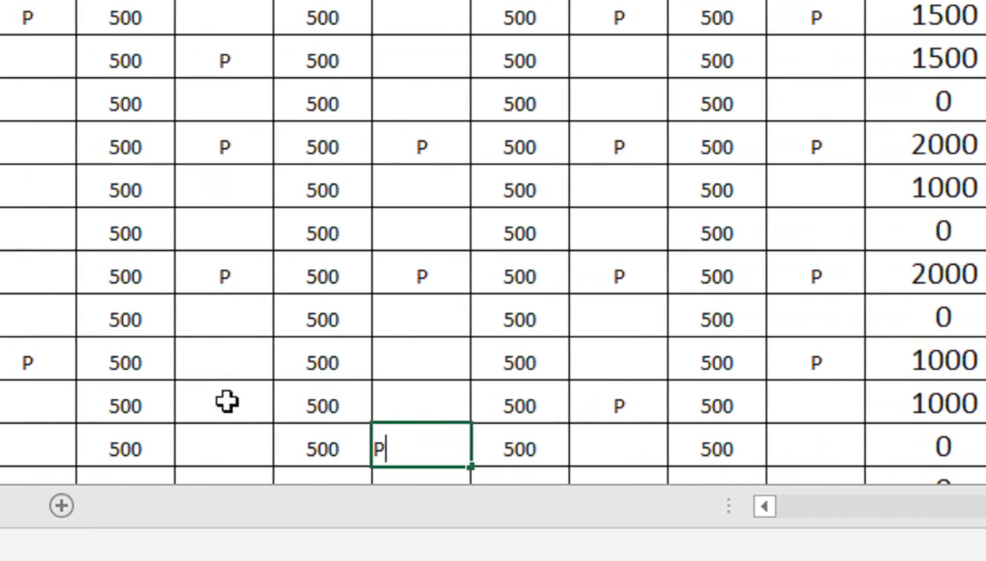
left_click(226, 401)
type("P")
left_click(60, 405)
type("P")
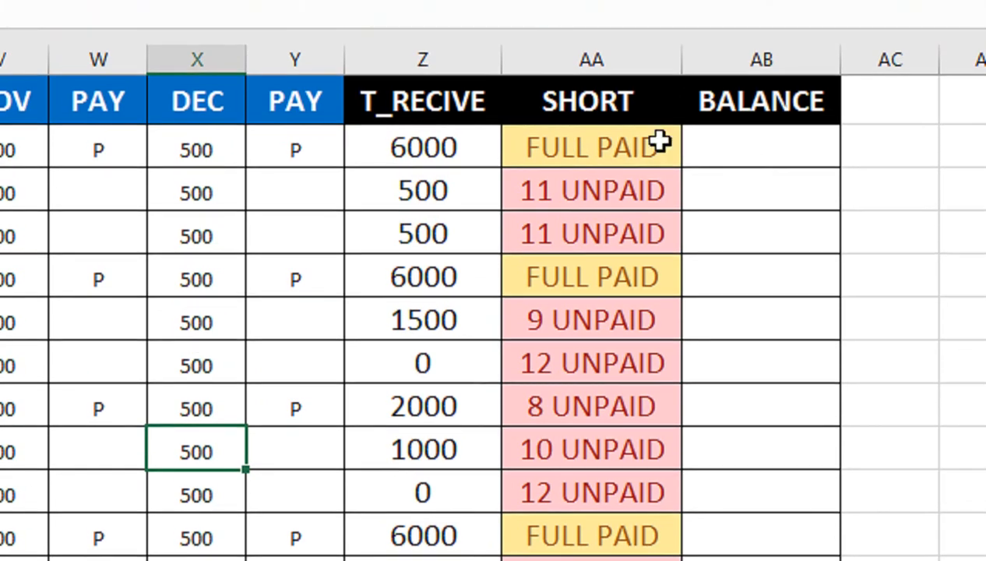
- Start the BALANCE formula in AB2 with an IF whose logical test opens with COUNTIF
left_click(715, 101)
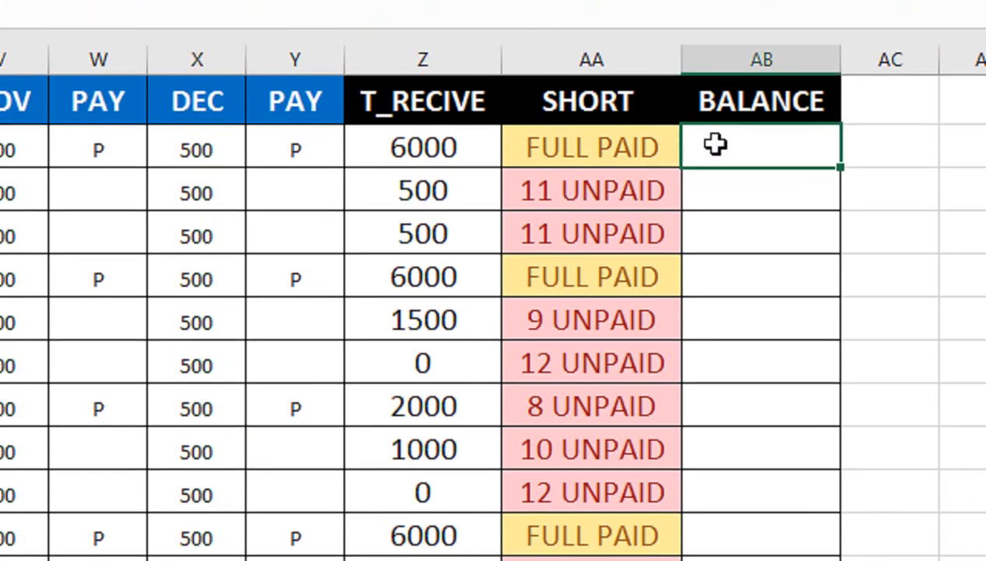
type("=IF(")
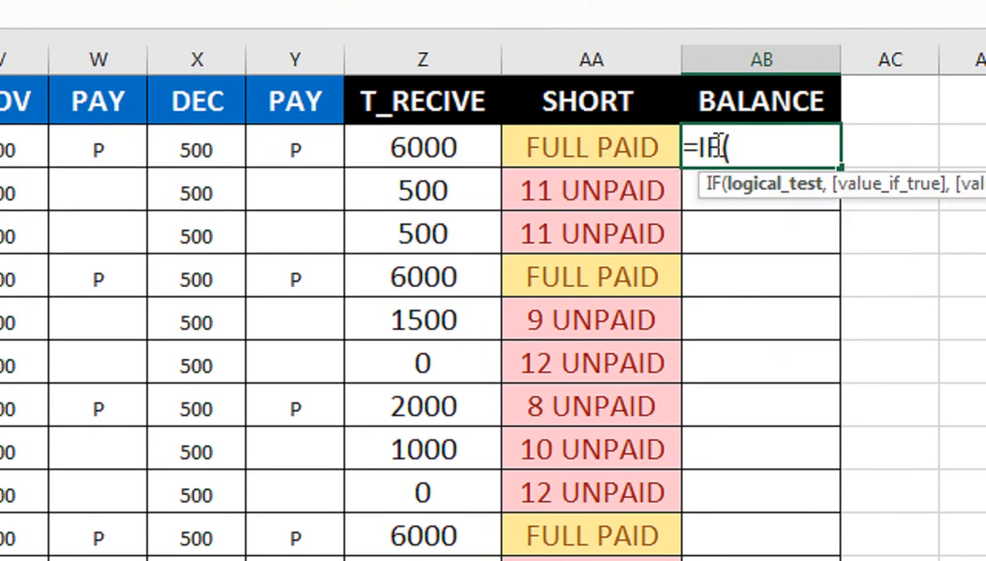
type("CON")
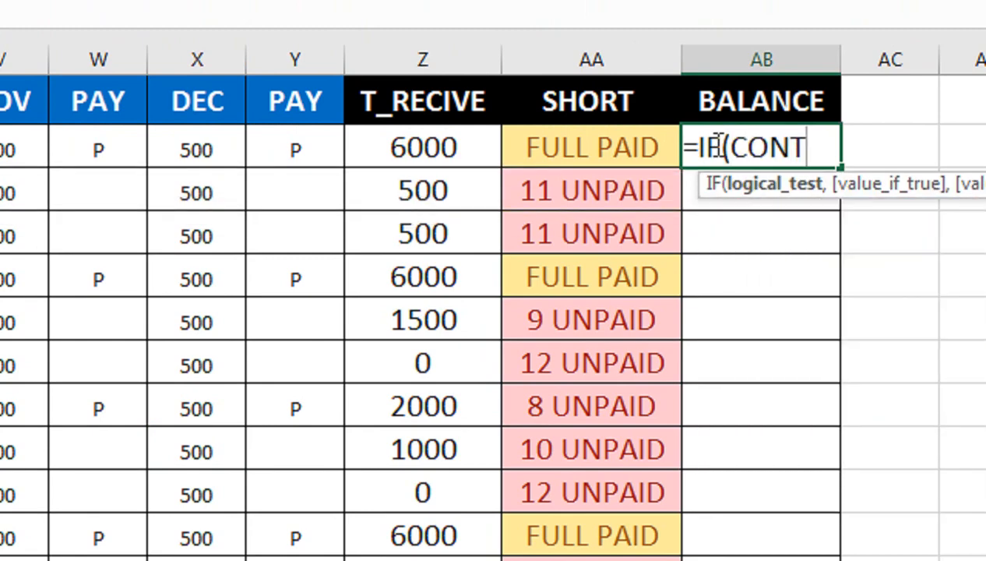
key("BackSpace")
type("UN")
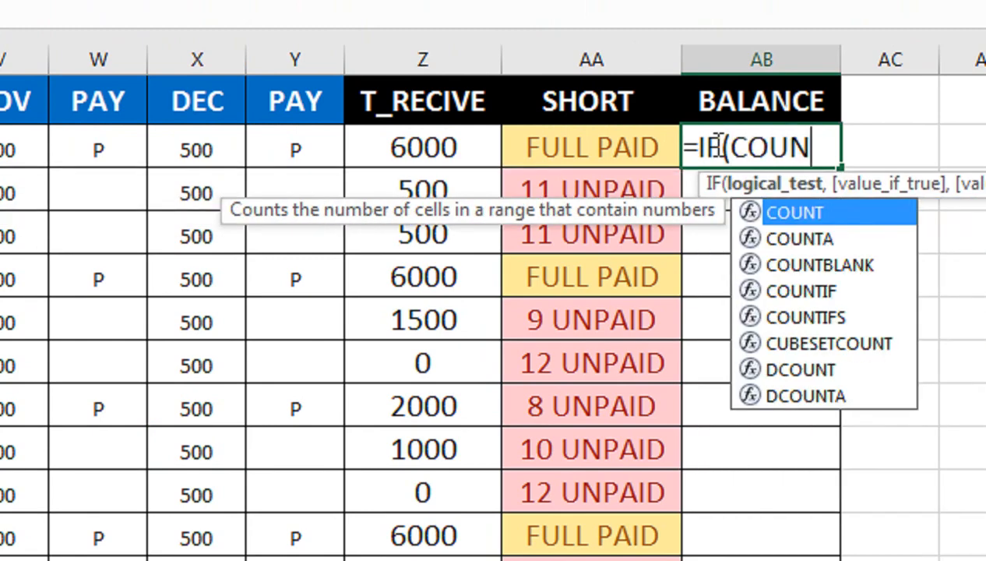
key("Down")
key("Down")
key("Down")
key("Tab")
- Give AB2's COUNTIF the range A2:Y2 and the criterion "P", followed by a multiplication sign
key("Left")
key("Left")
key("Left")
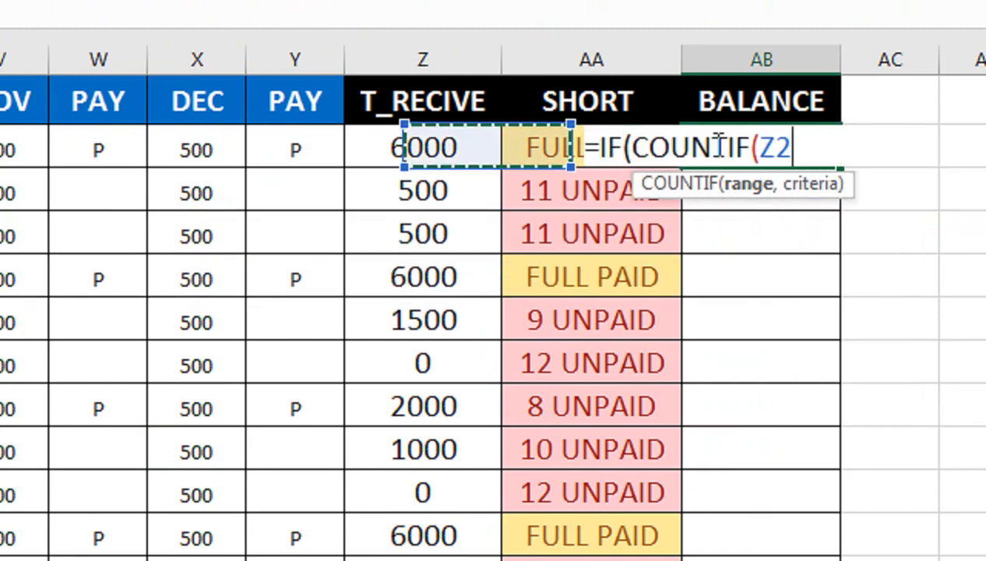
key("ctrl+shift+Left")
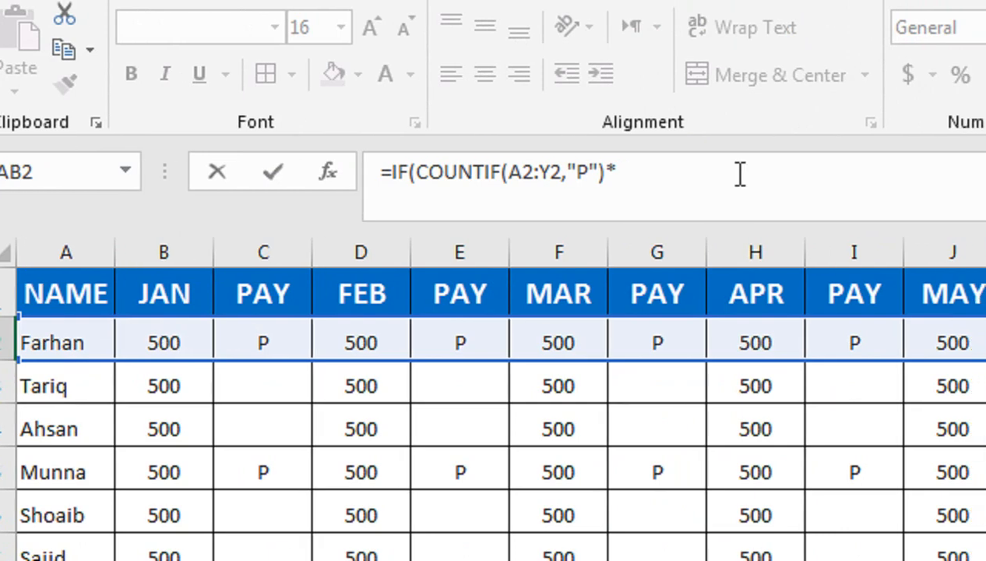
- Complete AB2's logical test by multiplying the COUNTIF by 500 and comparing it with >=6000
left_click(211, 342)
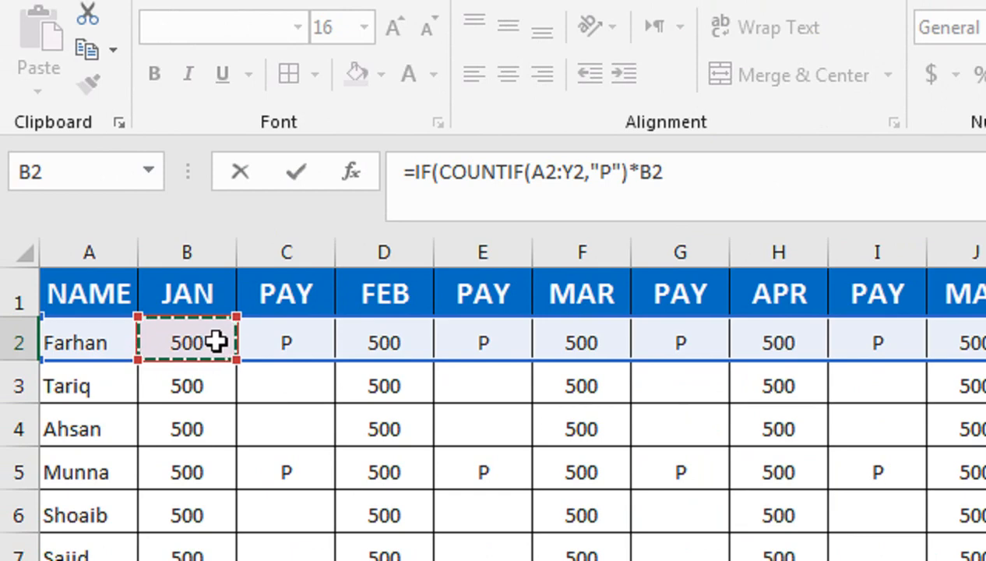
type(">=6000")
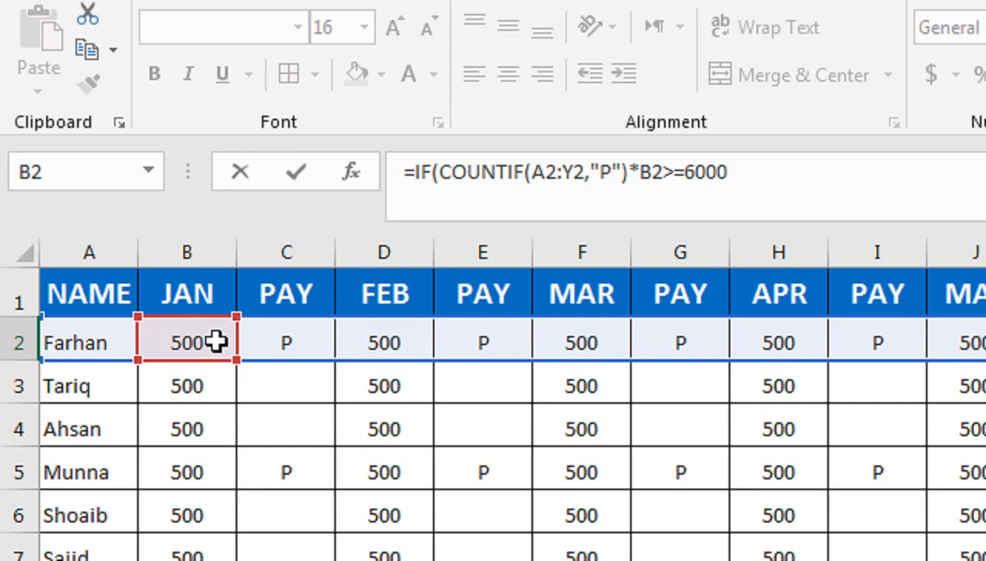
double_click(661, 168)
type("500")
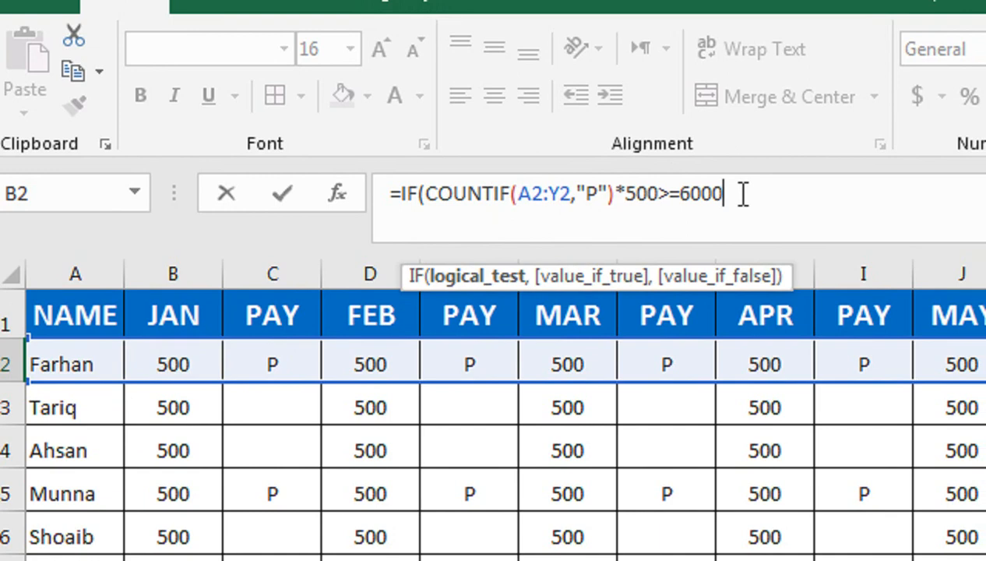
- Set AB2's value-if-true to "COMPLETE" and start its value-if-false with the COUNTBLANK function
type(",\"COMPLETE")
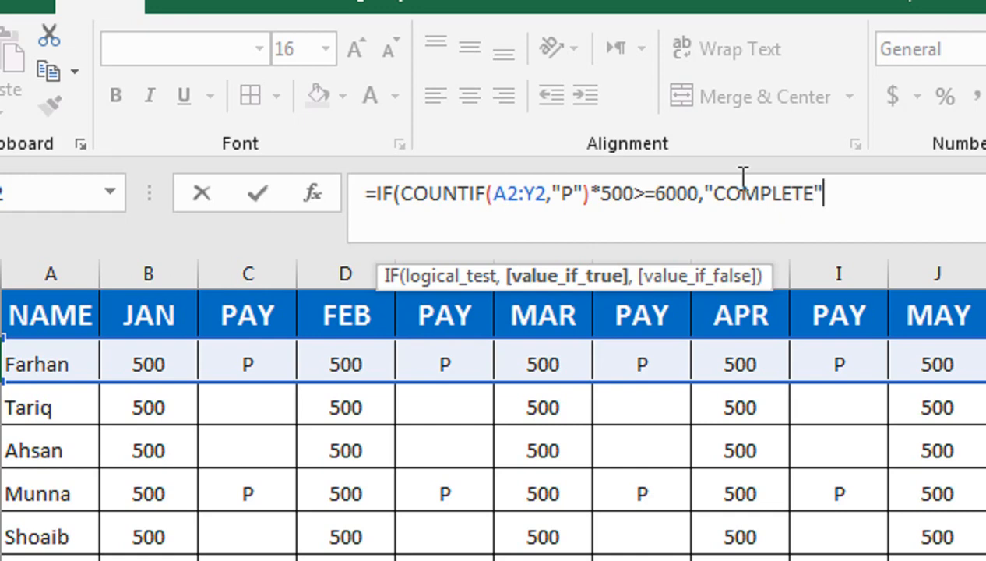
type(",\"C")
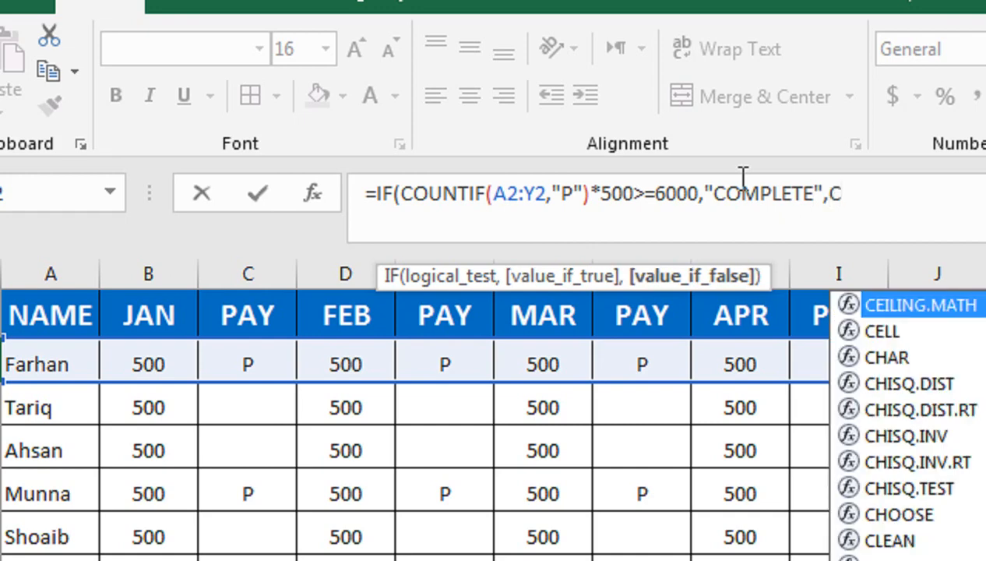
type("O")
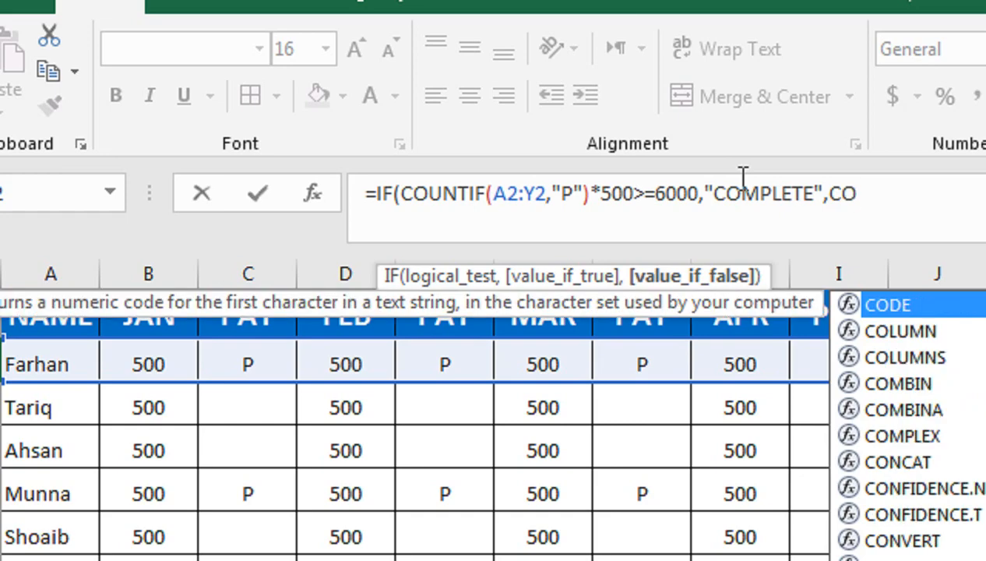
key("Down")
key("Down")
key("Down")
key("BackSpace")
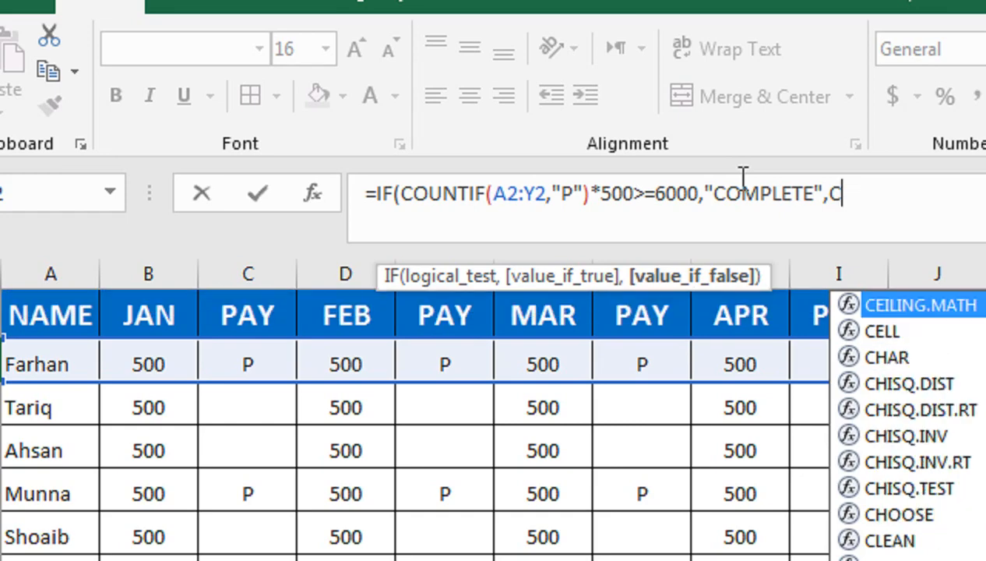
type("OUNT")
key("Down")
key("Down")
key("Tab")
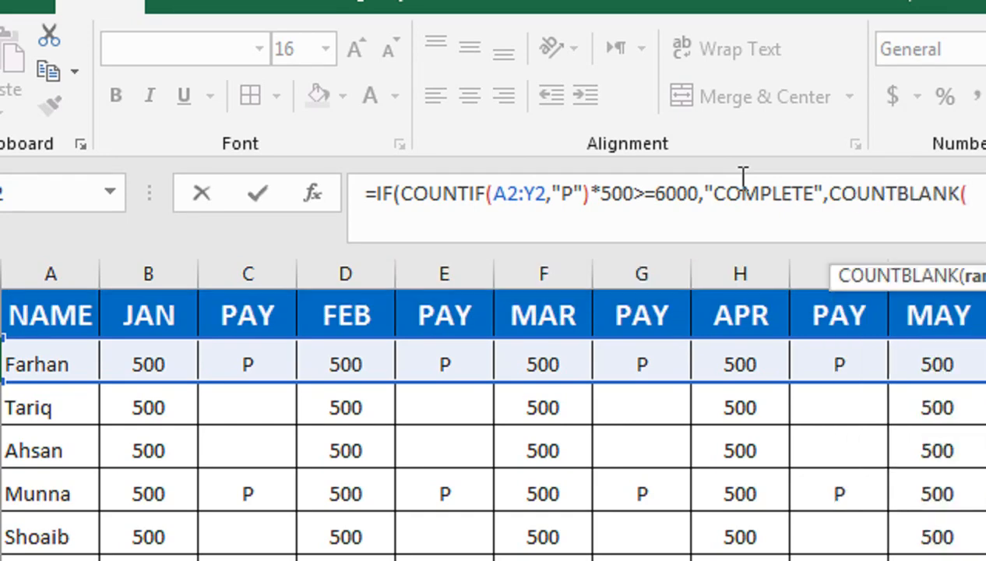
- Finish AB2's value-if-false as COUNTBLANK(B2:Y2)*500 and fill the formula down the BALANCE column
left_click_drag(184, 354, 985, 338)
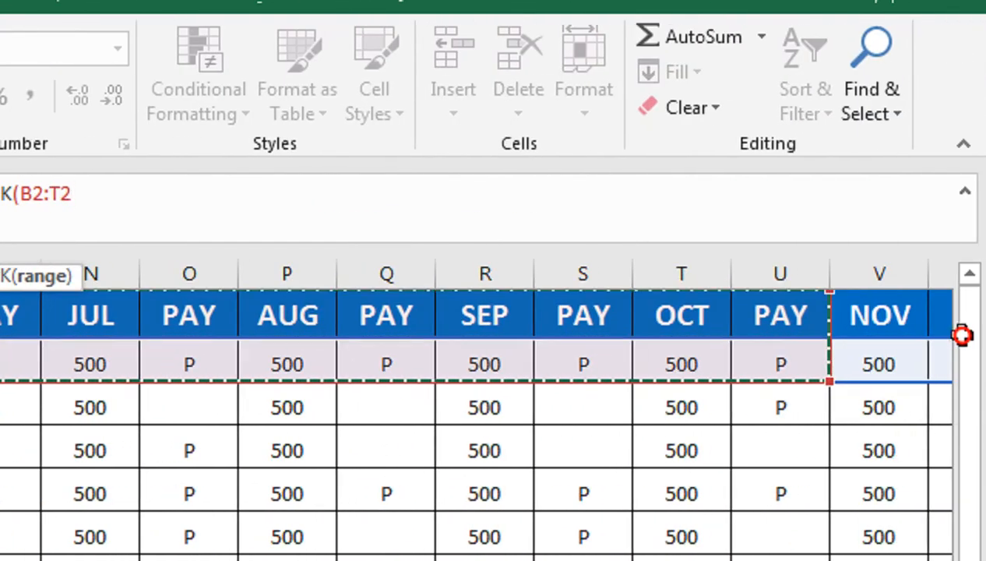
left_click_drag(820, 338, 695, 351)
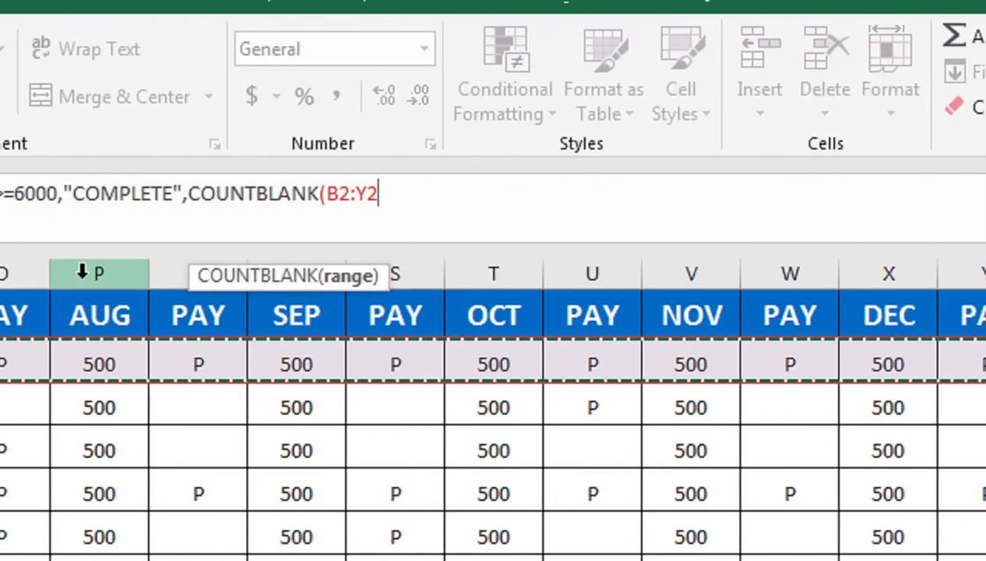
type(")*500")
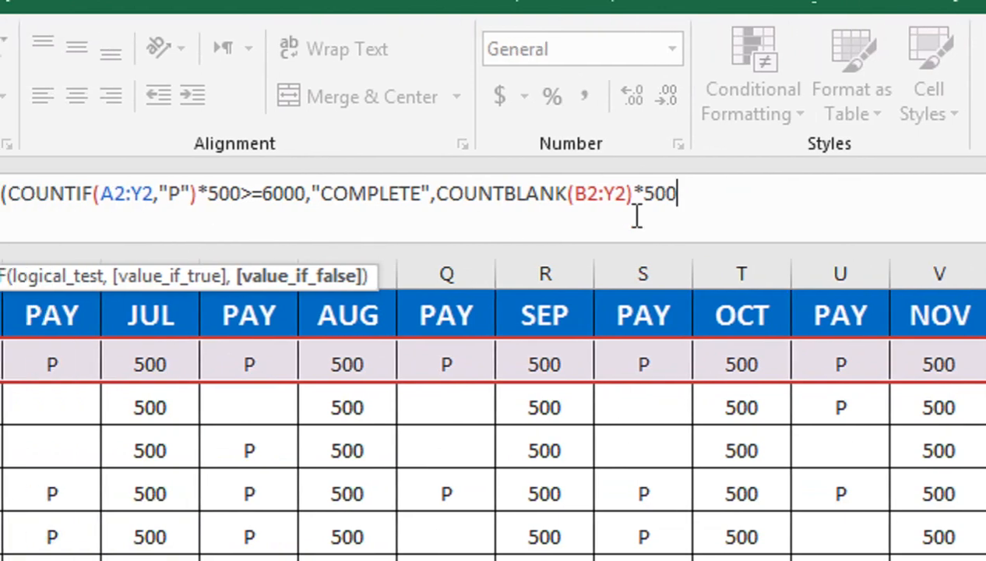
type(")")
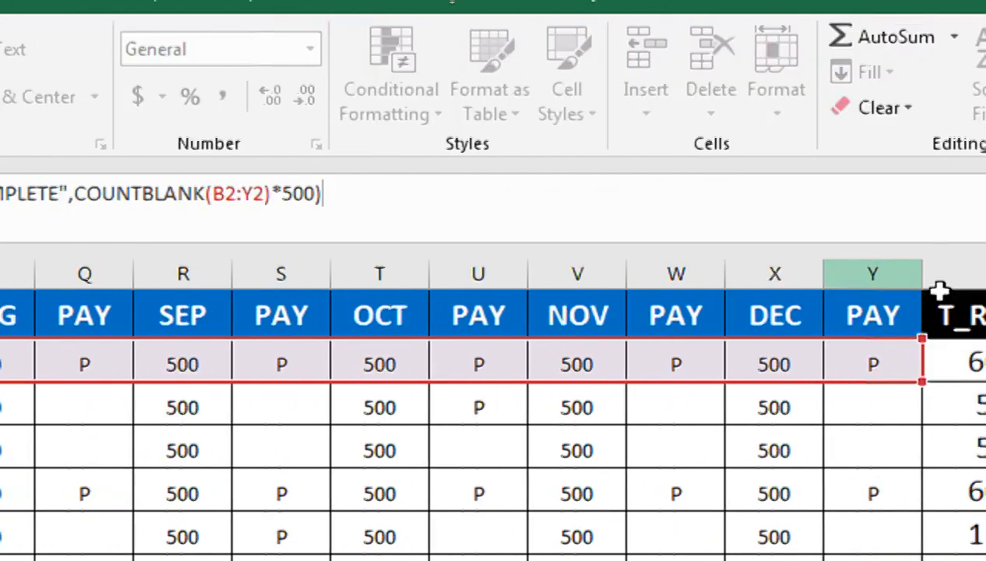
key("Return")
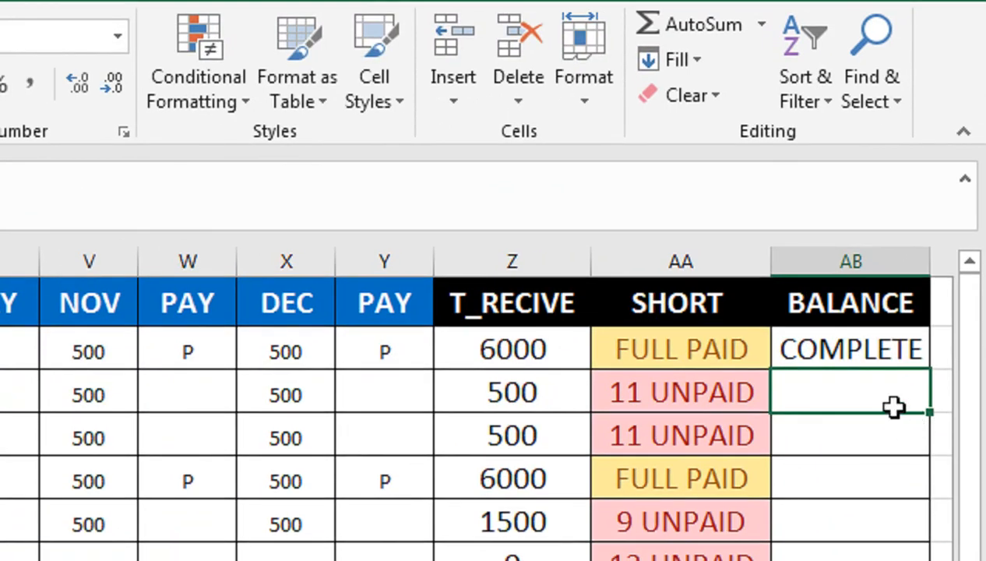
left_click(874, 359)
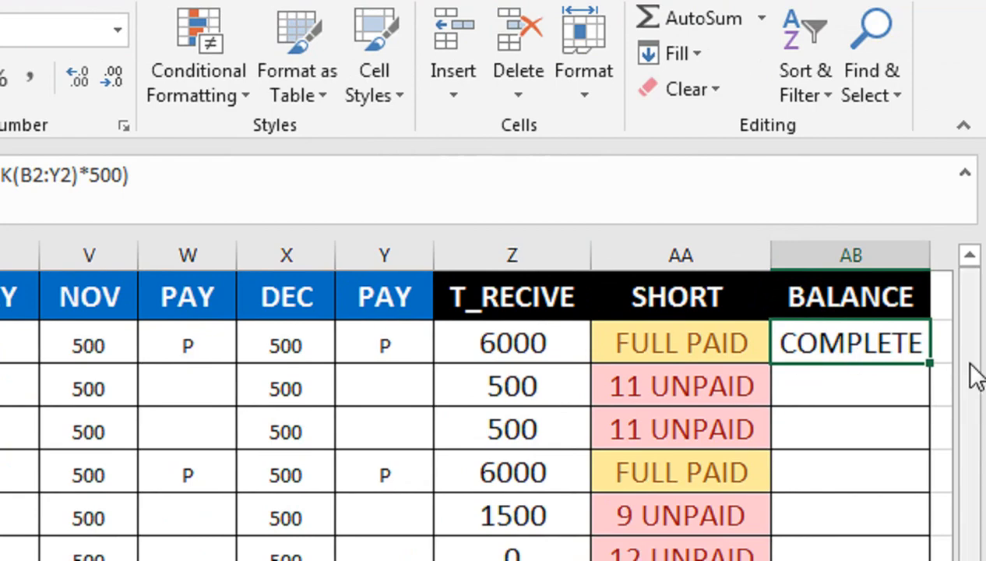
double_click(930, 363)
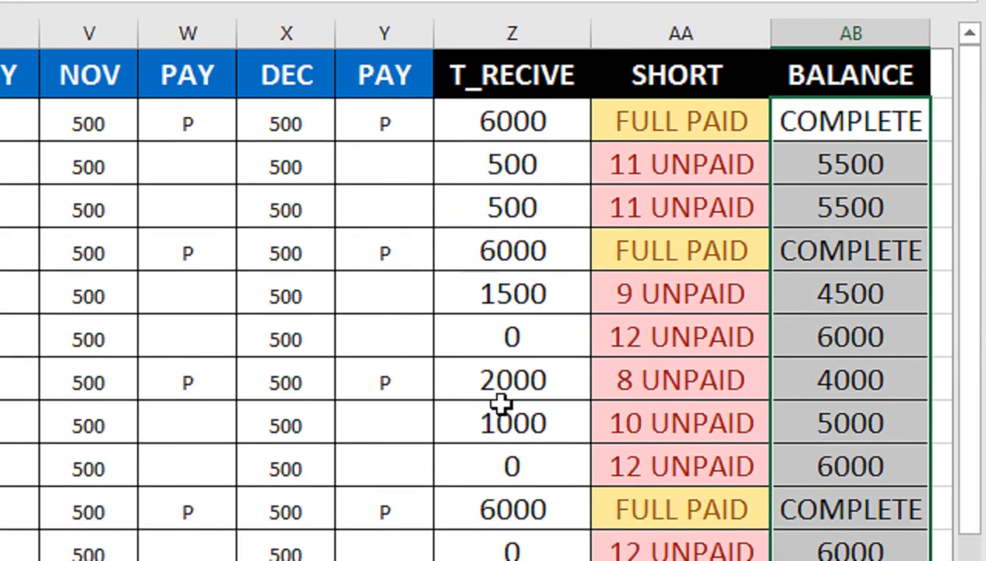
- Mark row 3 as paid for DEC and NOV by entering P in Y3 and W3
left_click(345, 158)
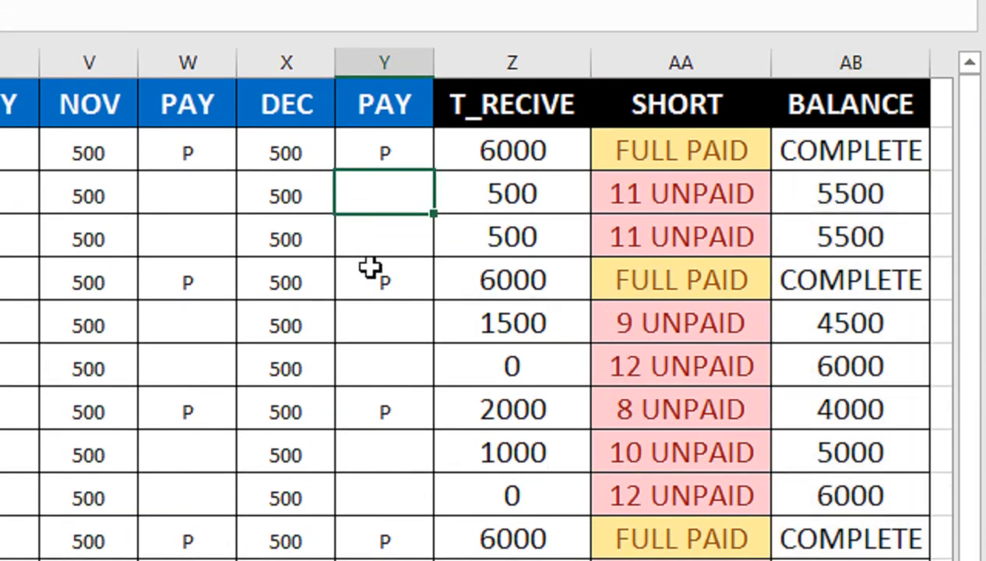
type("P")
key("Return")
left_click(430, 376)
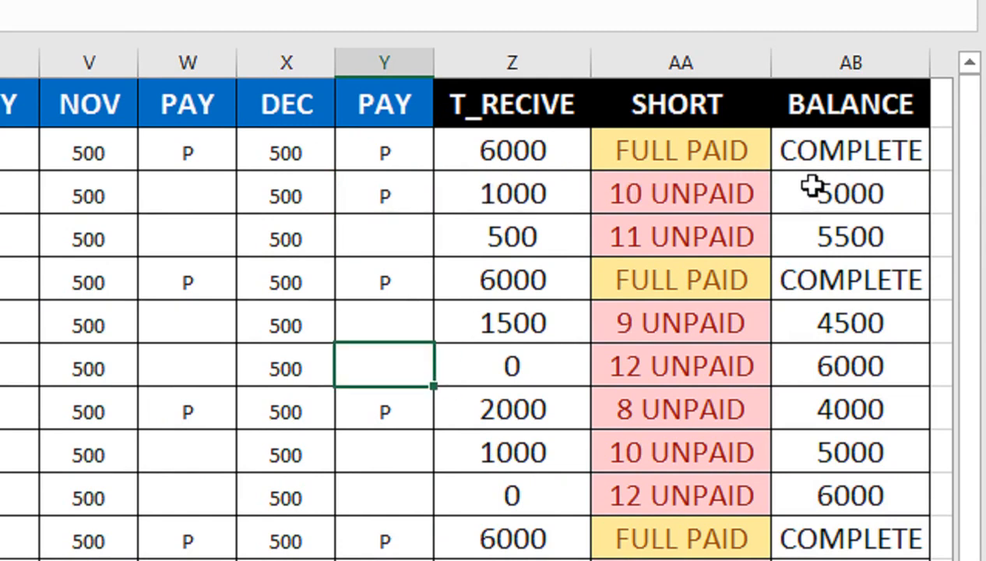
left_click(230, 202)
type("P")
left_click(276, 248)
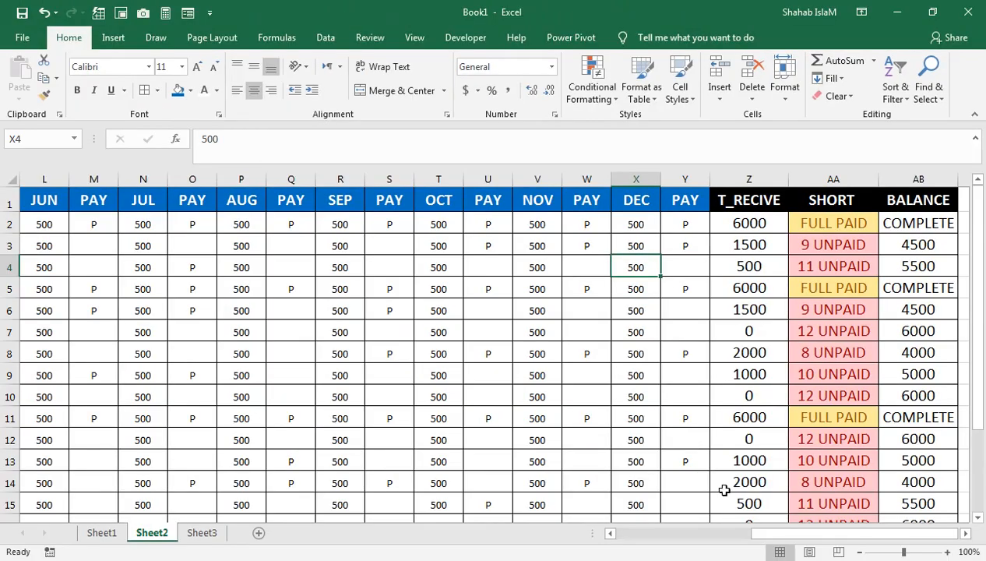
- Insert a new column before JAN and give it the header T_AMOUNT in B1
left_click_drag(755, 533, 580, 532)
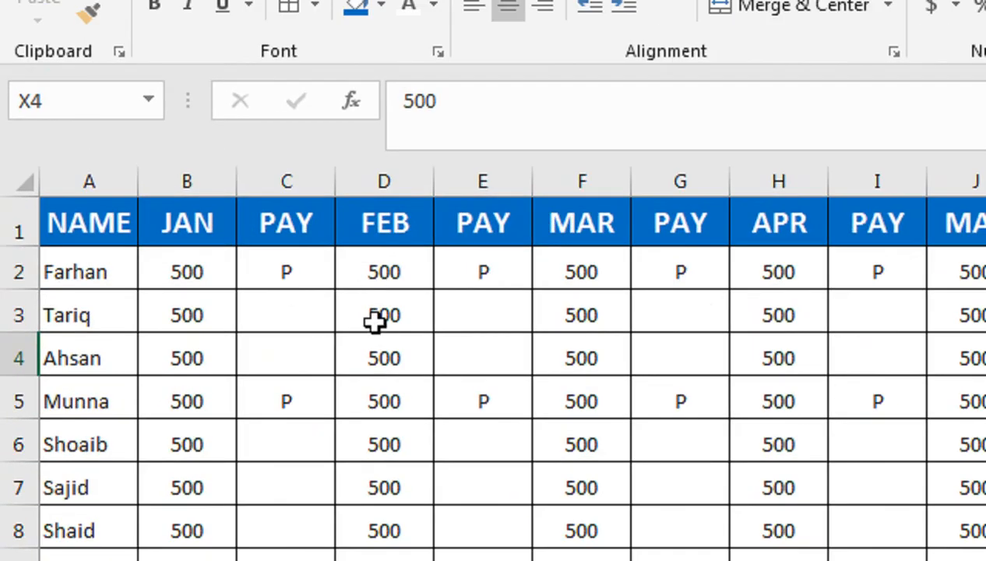
right_click(167, 178)
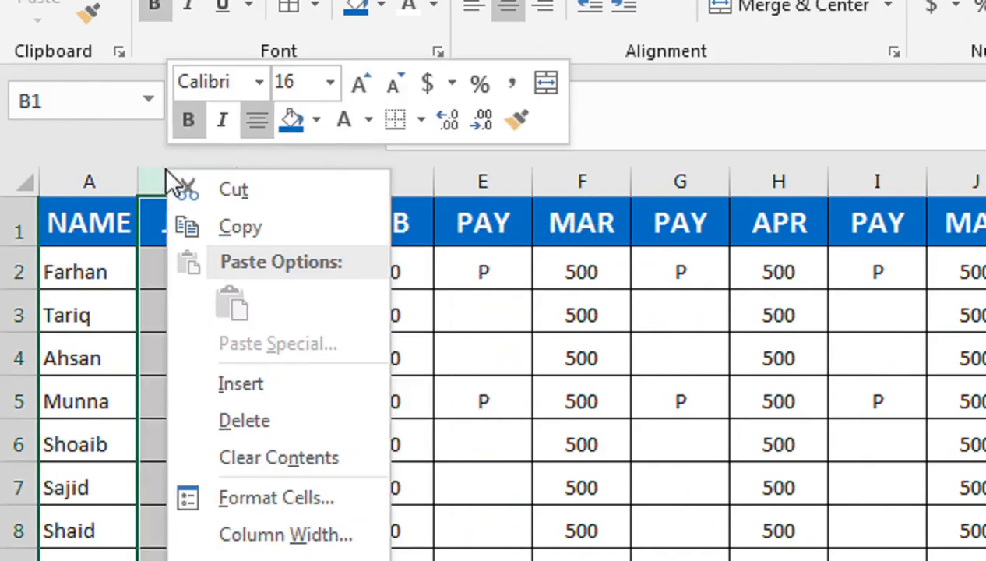
left_click(207, 380)
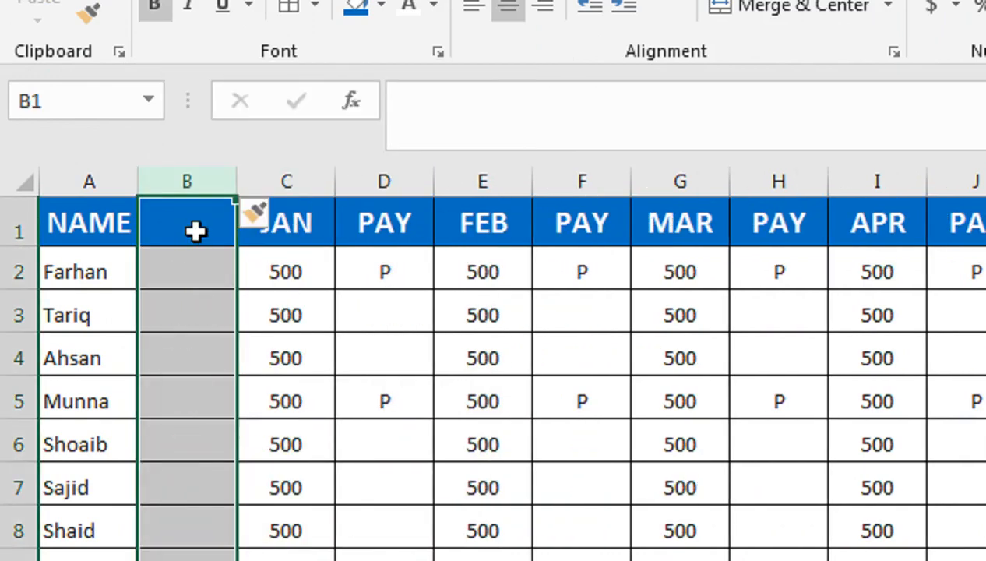
left_click(195, 233)
type("T_")
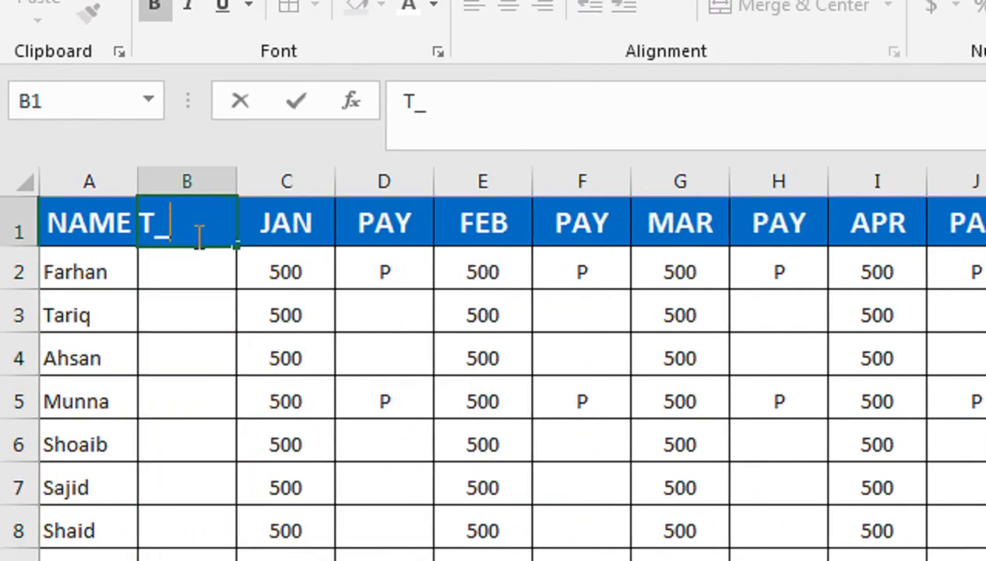
type("AMOUNT")
key("Return")
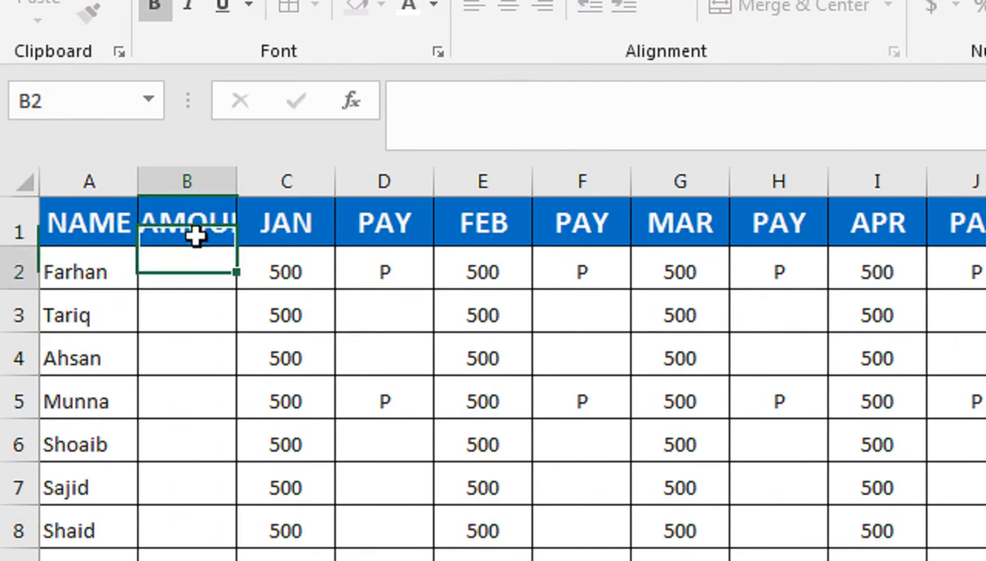
- AutoFit the width of column B to its T_AMOUNT header
left_click(195, 233)
key("alt+h")
key("o")
key("i")
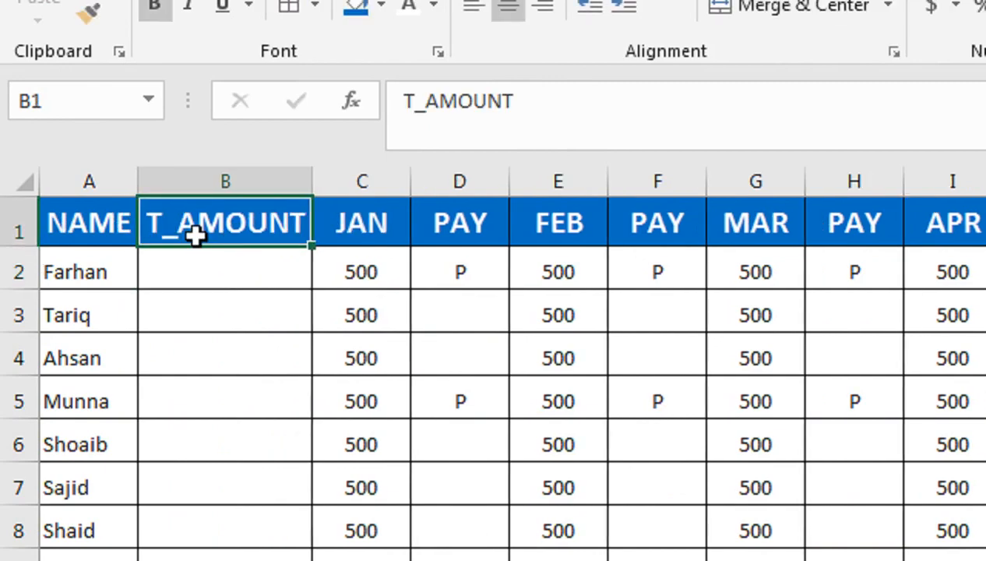
key("Return")
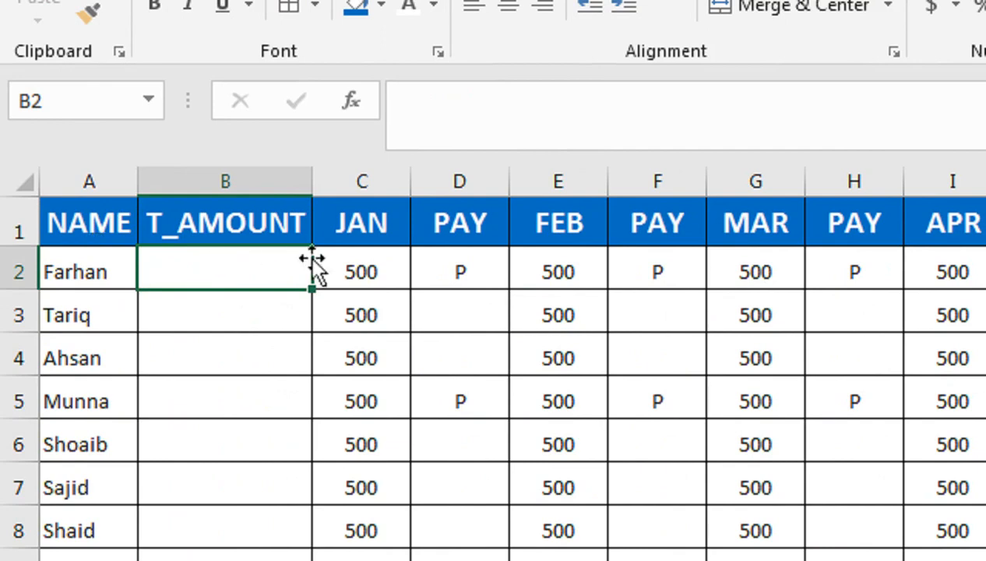
- Set the JAN amounts in C2:C5 to 500, 1500, 2000 and 2500
left_click(360, 274)
type("500")
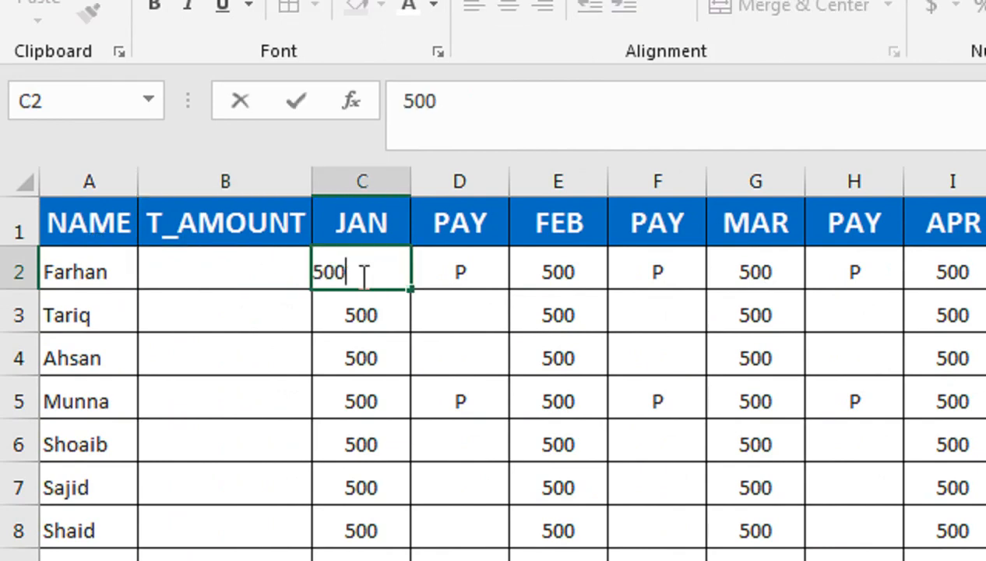
key("Return")
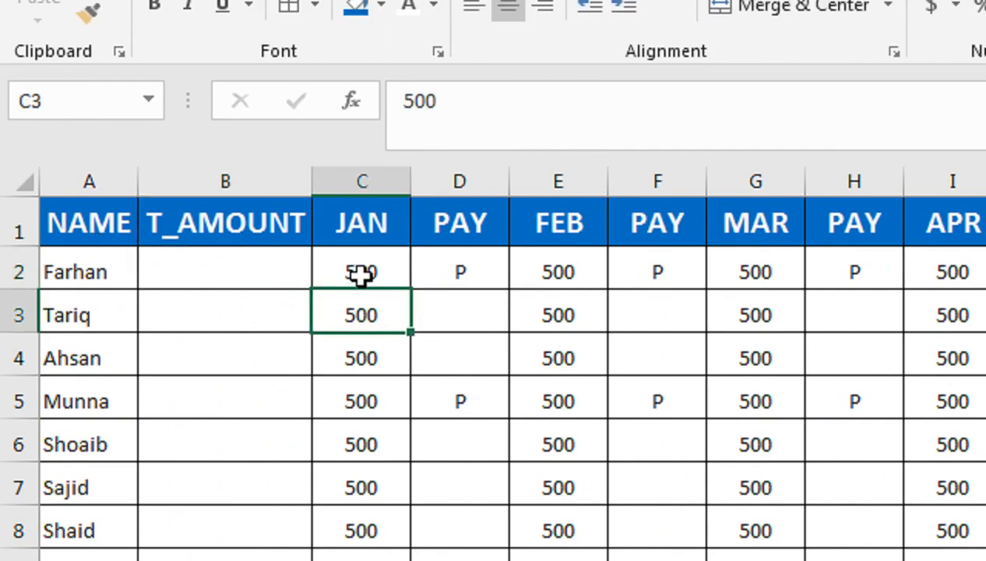
type("1500")
key("Return")
type("2000")
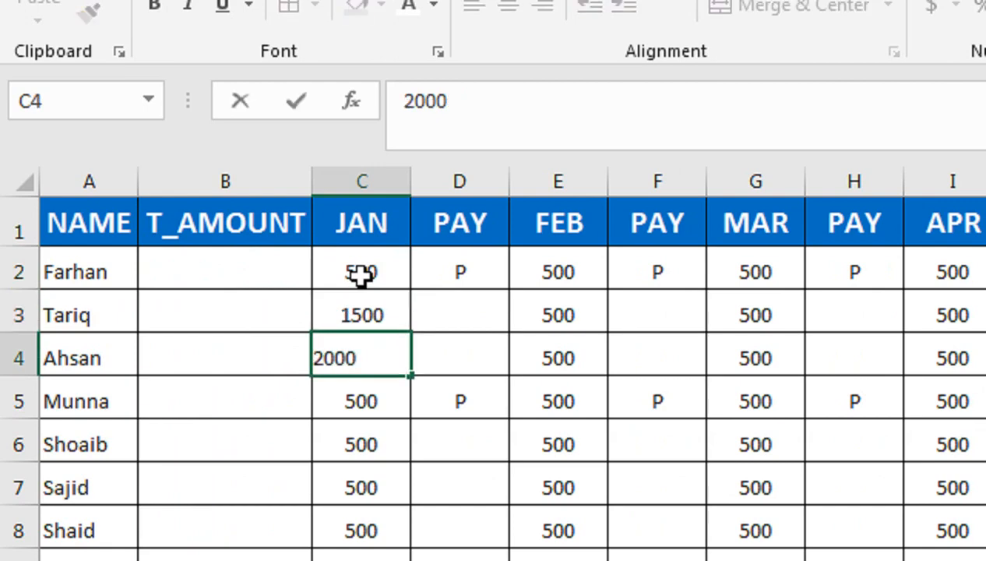
key("Return")
type("2500")
key("Return")
- Set the JAN amounts in C6 and C7 to 3500 and 4500
type("3500")
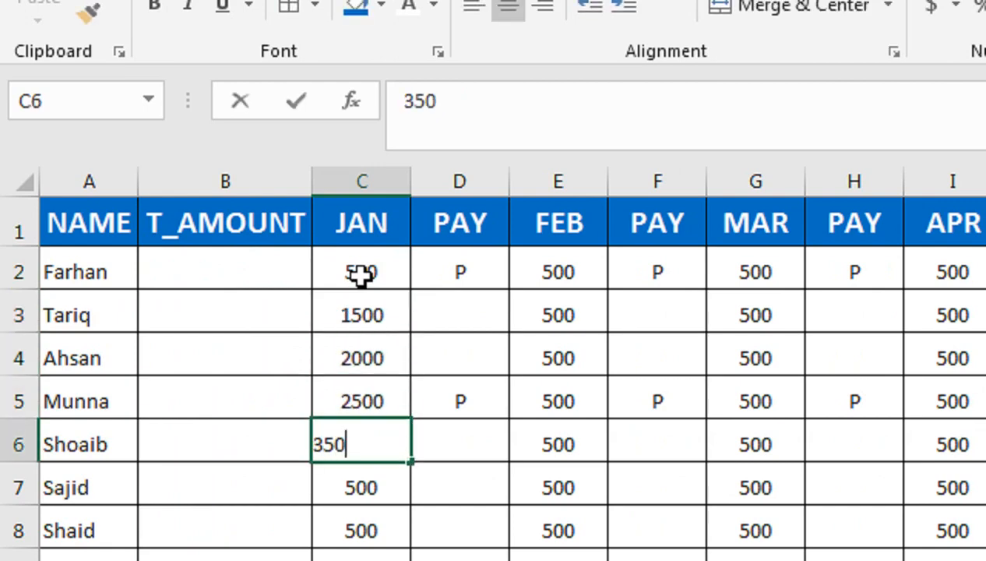
key("Return")
type("500")
key("BackSpace")
key("BackSpace")
key("BackSpace")
type("450")
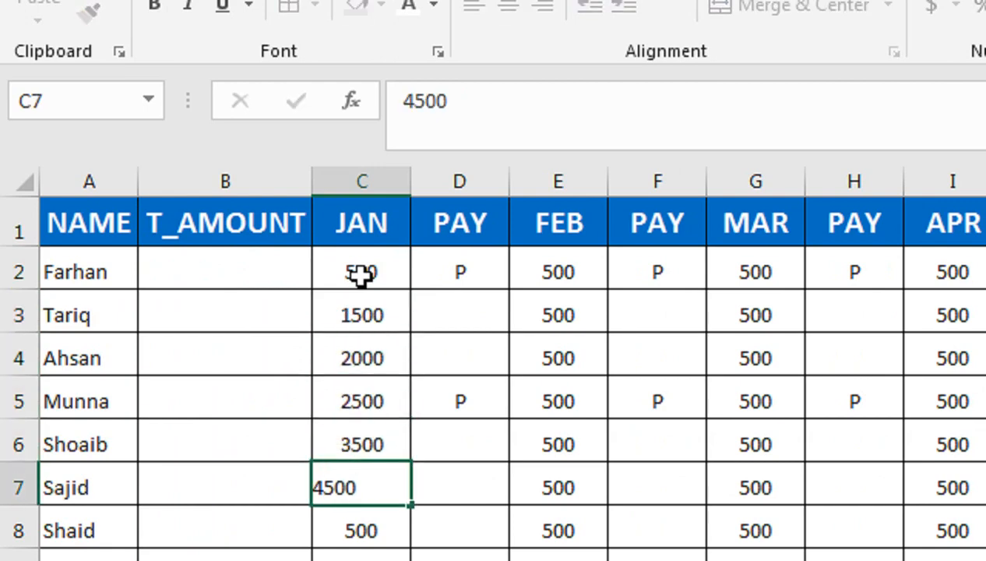
key("Return")
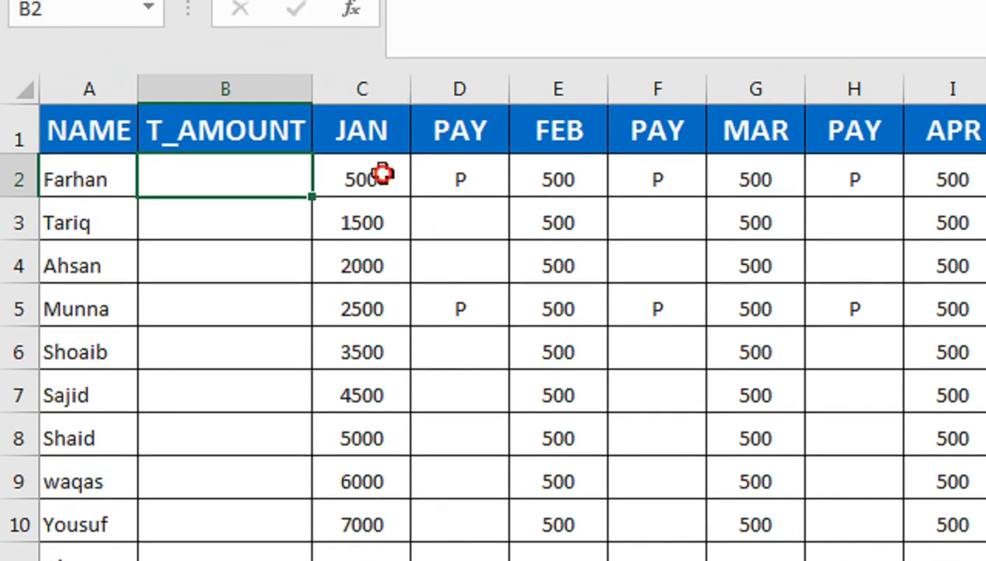
left_click_drag(380, 148, 345, 555)
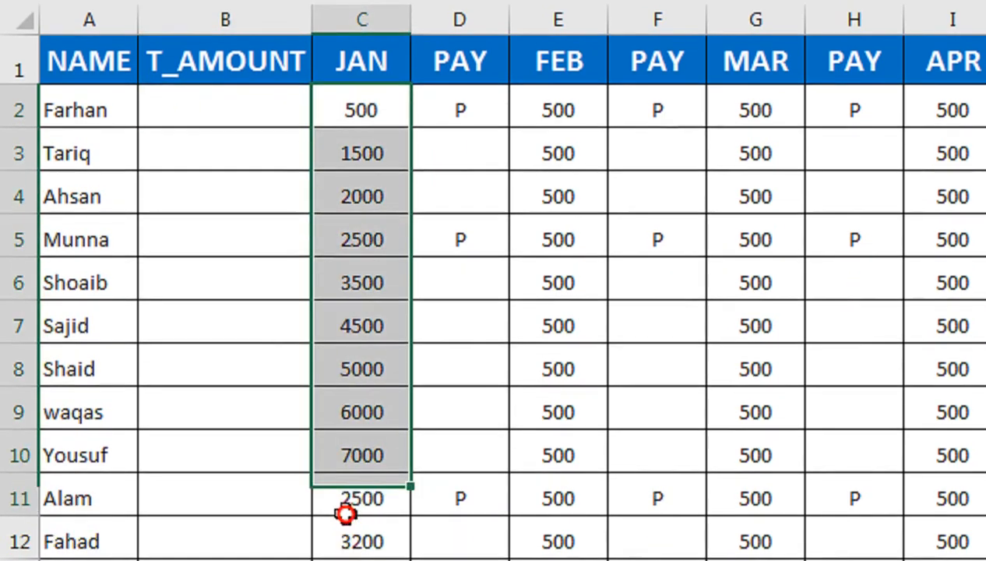
left_click_drag(344, 513, 352, 418)
- Calculate the yearly total in B2 with the formula =C2*12
left_click(257, 133)
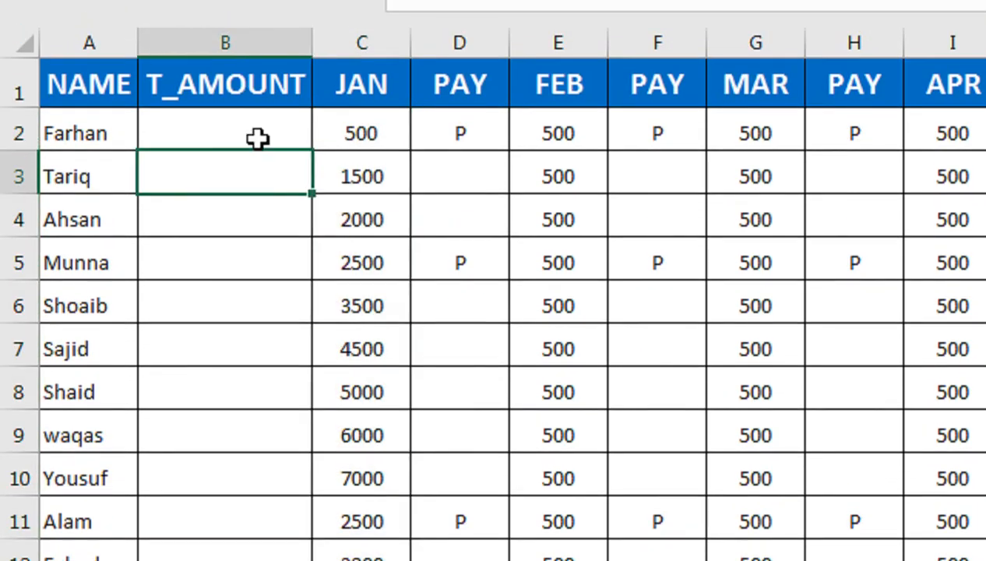
left_click(258, 138)
type("=")
left_click(323, 137)
type("*")
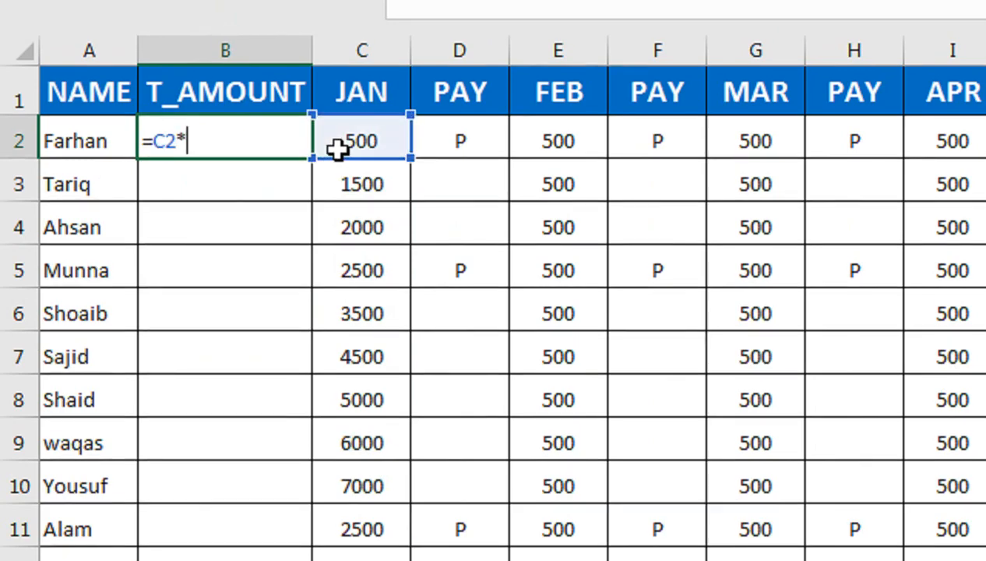
key("Return")
- Fill B2's formula down the T_AMOUNT column and center the filled values
left_click(295, 145)
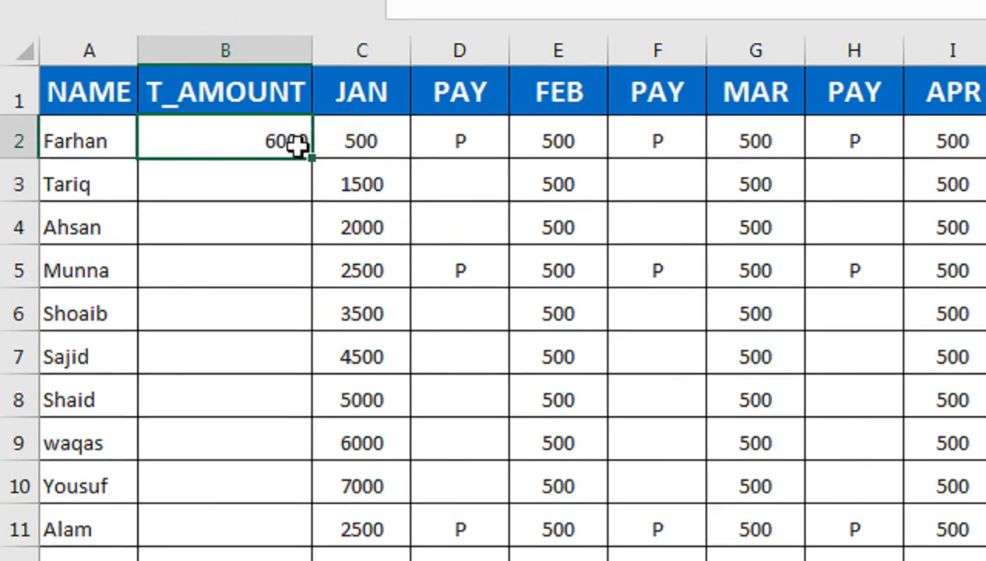
double_click(312, 158)
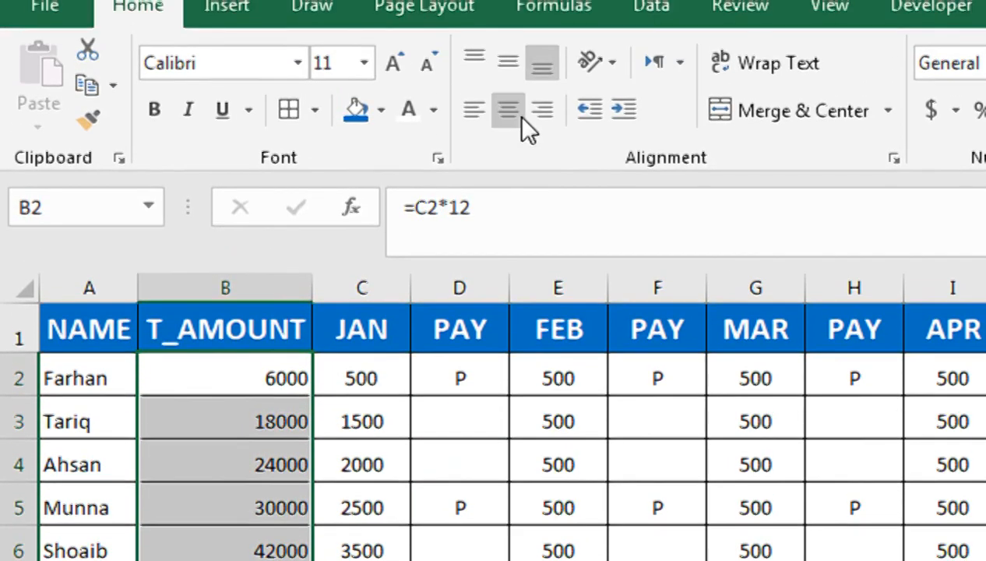
left_click(508, 105)
- Try to fill the JAN amounts together with the PAY marks across the remaining month columns up to column Z
left_click_drag(363, 397, 381, 560)
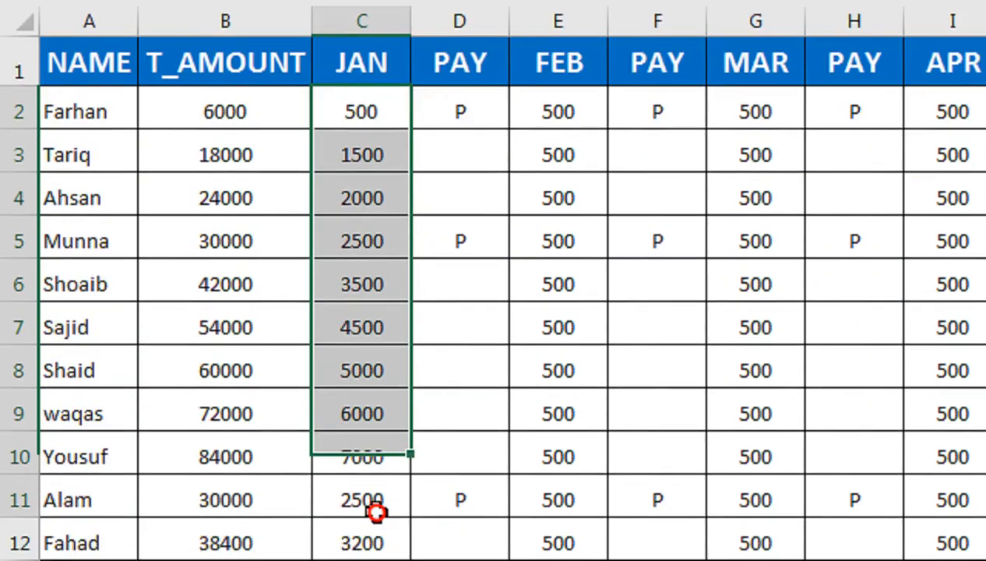
mouse_move(382, 465)
left_mouse_down()
mouse_move(387, 479)
mouse_move(387, 439)
mouse_move(385, 467)
left_mouse_up()
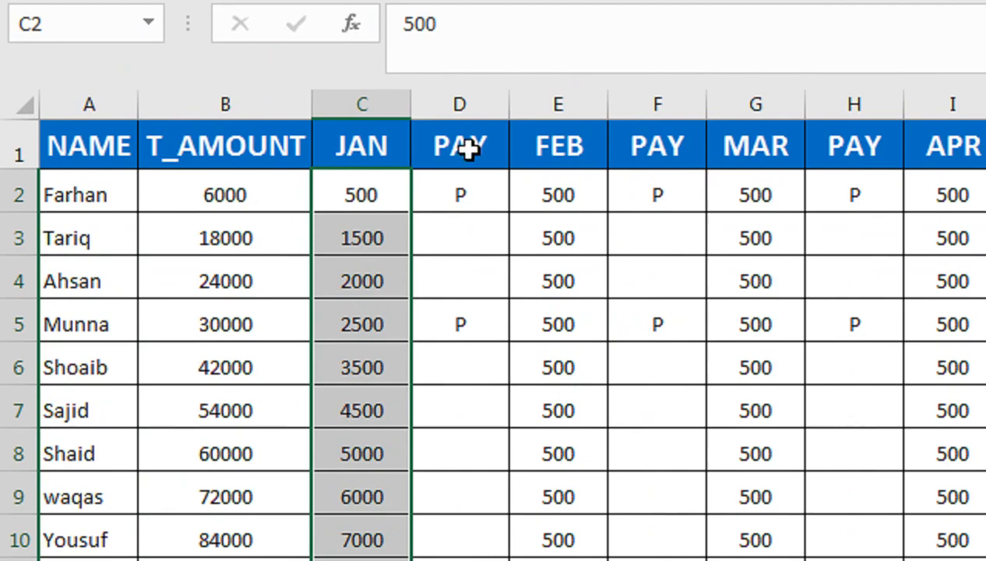
left_click_drag(406, 142, 980, 439)
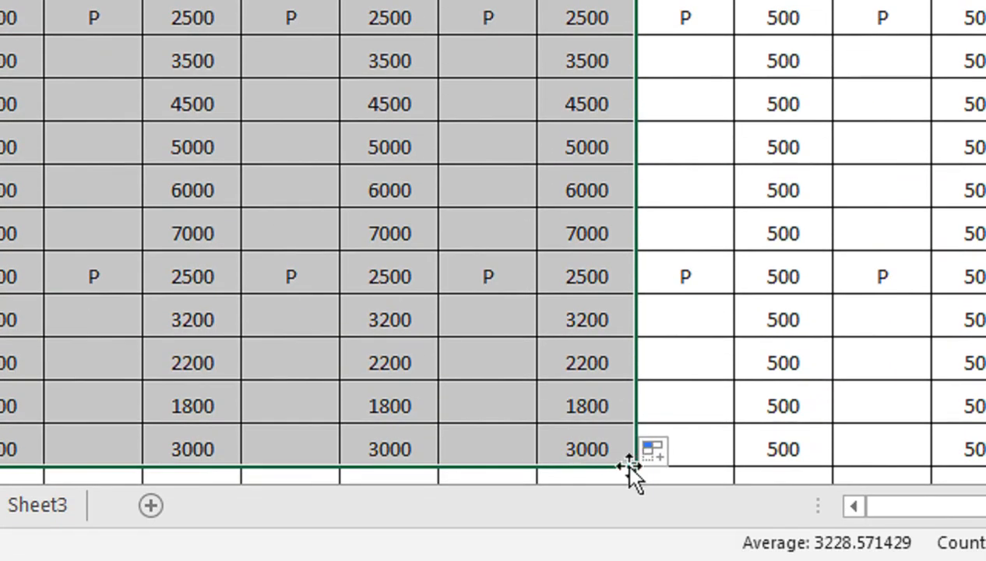
left_click_drag(633, 468, 985, 409)
left_click_drag(740, 408, 750, 500)
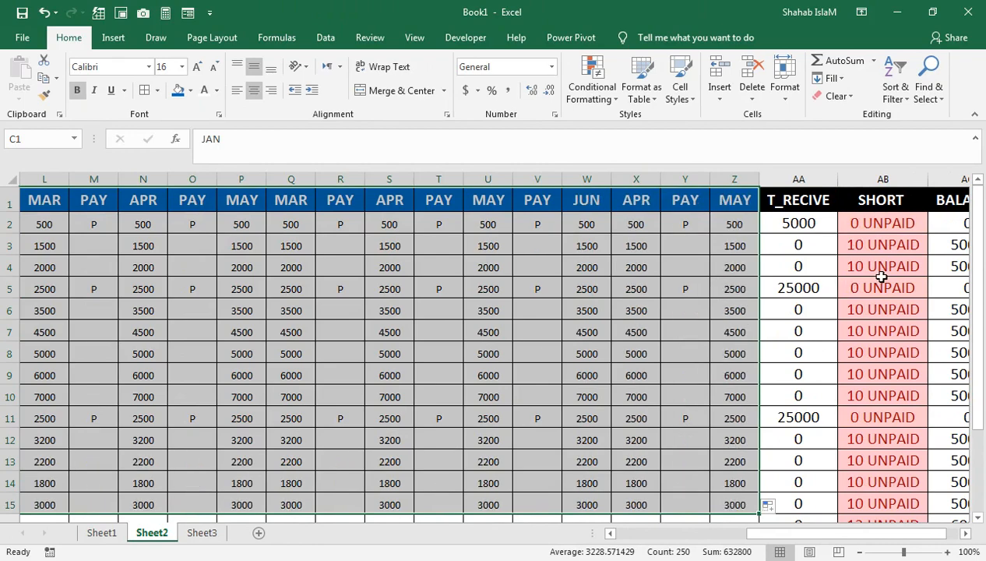
left_click_drag(880, 276, 856, 259)
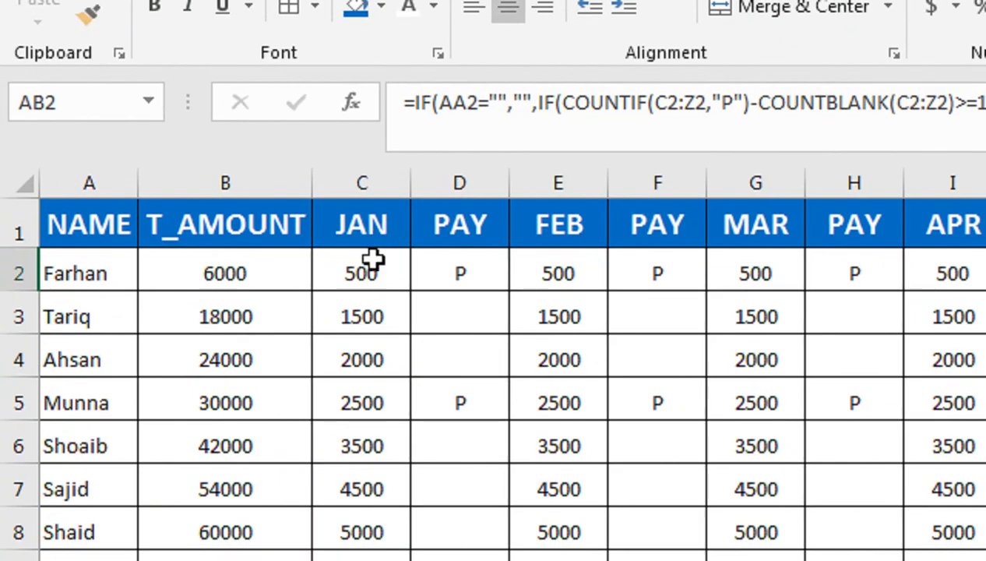
- Fill the JAN amounts and PAY marks in C2:D18 across the remaining months through column Z
left_click(186, 225)
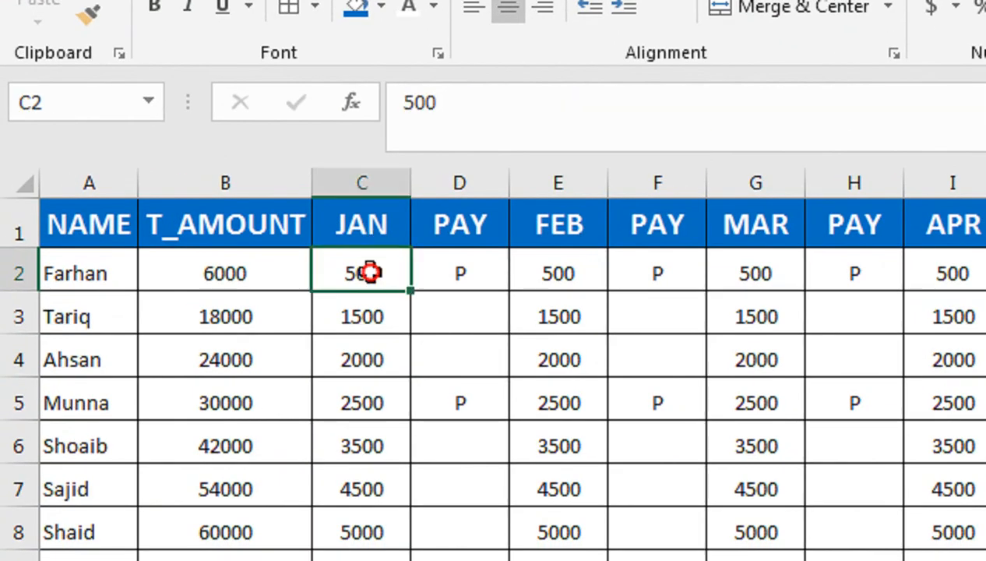
left_click_drag(369, 272, 461, 383)
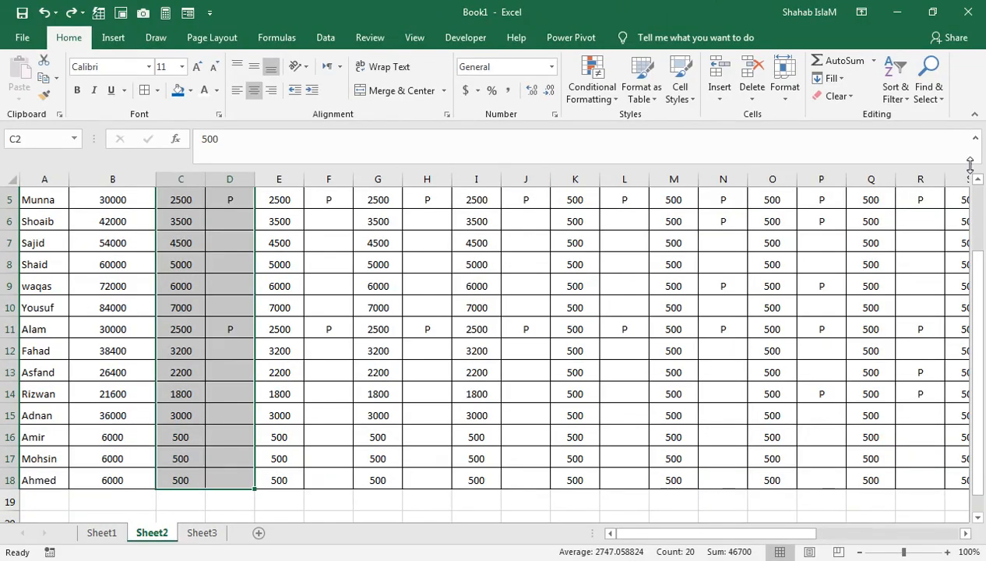
left_click(976, 180)
left_click(976, 180)
left_click(977, 180)
left_click(977, 180)
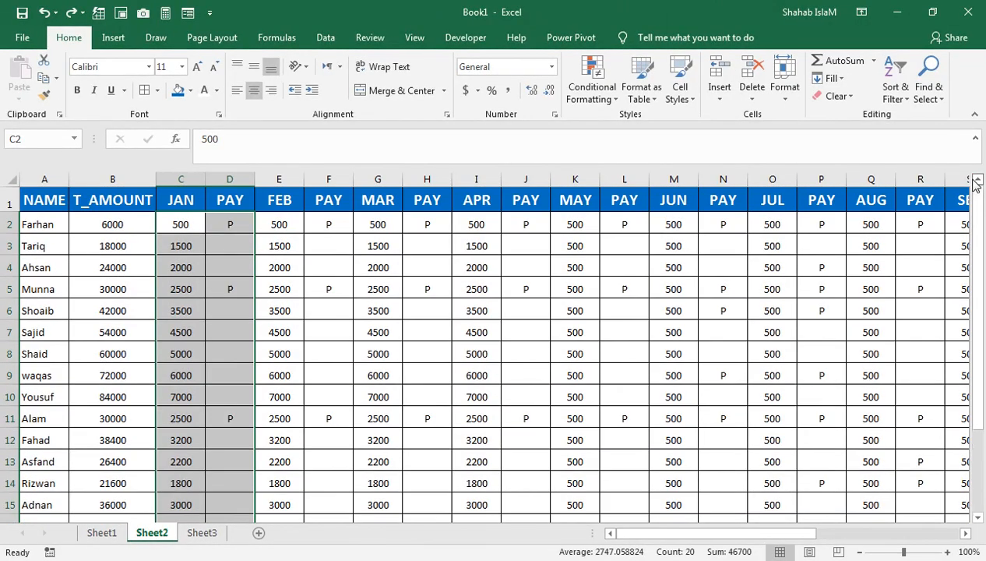
left_click(977, 518)
left_click(977, 517)
left_click(976, 517)
left_click(976, 518)
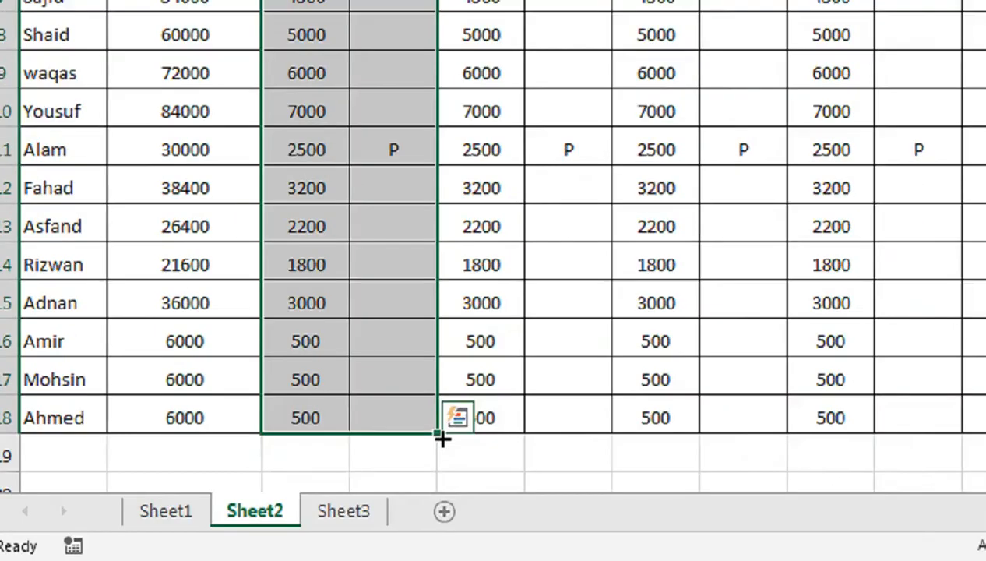
left_click_drag(442, 438, 693, 463)
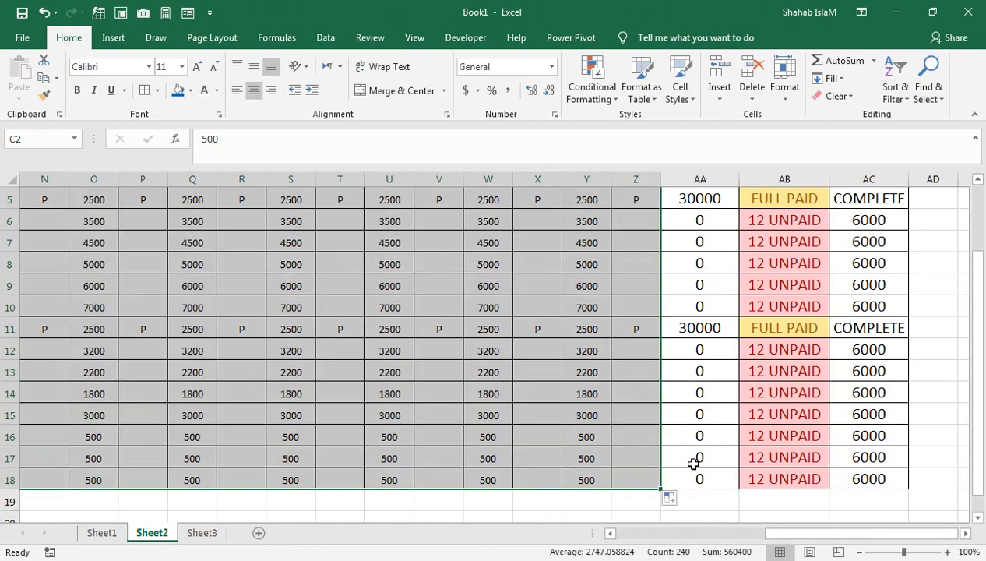
- Mark P in the PAY cells for OCT, NOV and DEC in row 6 (V6, X6 and Z6)
left_click(700, 178)
scroll(700, 177, "up", 2)
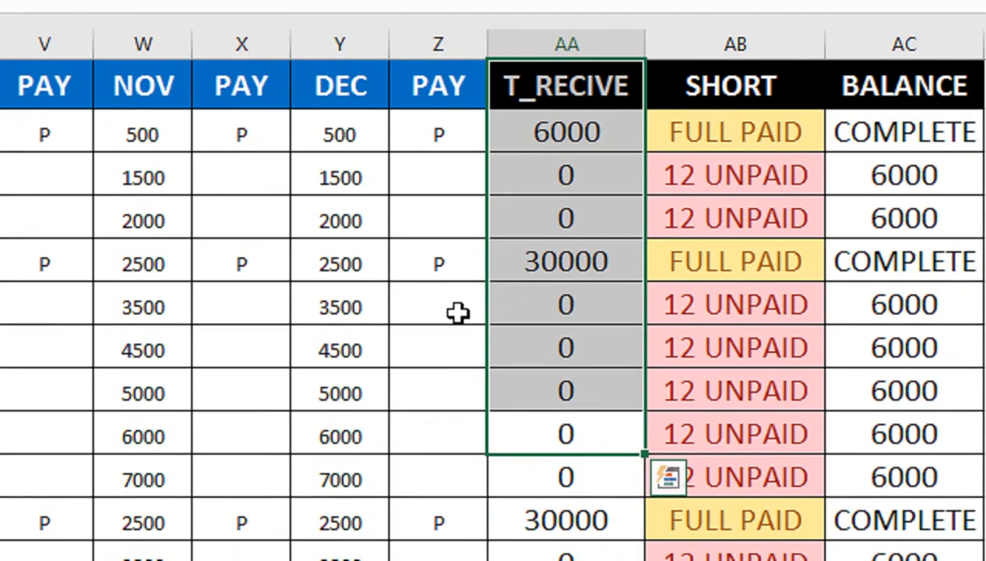
left_click(457, 337)
type("P")
key("Left")
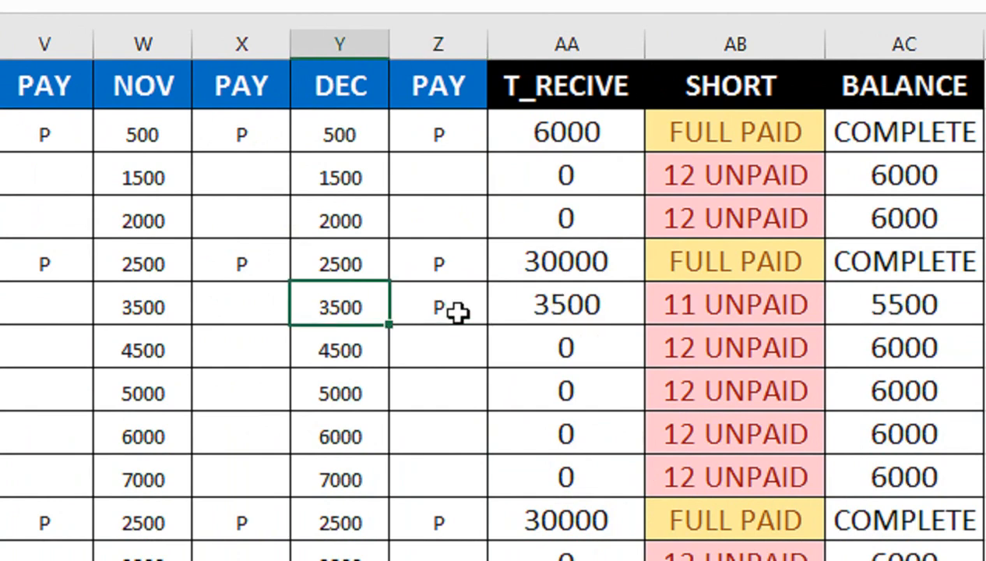
key("Left")
type("P")
key("Left")
key("Left")
type("P")
key("Right")
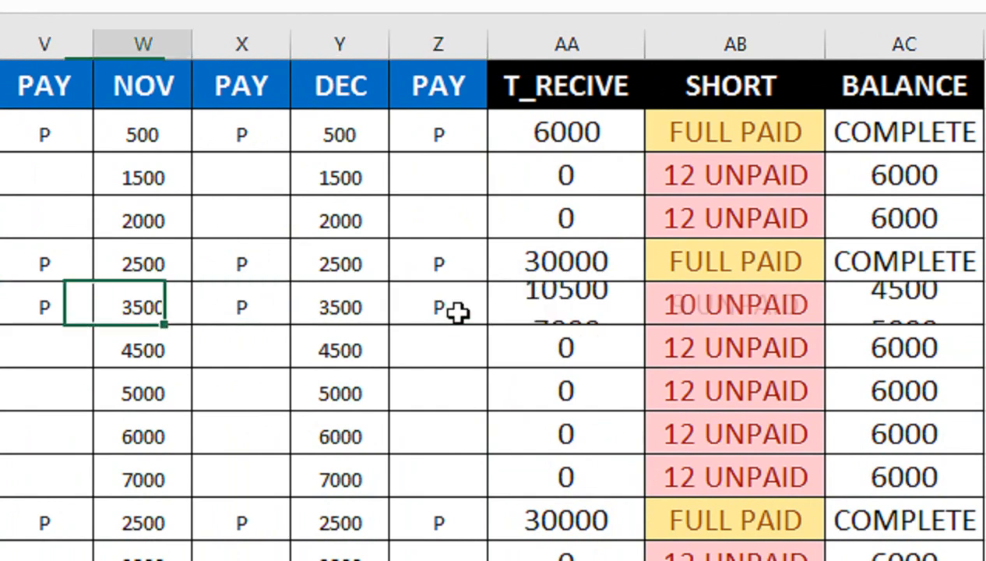
left_click(456, 312)
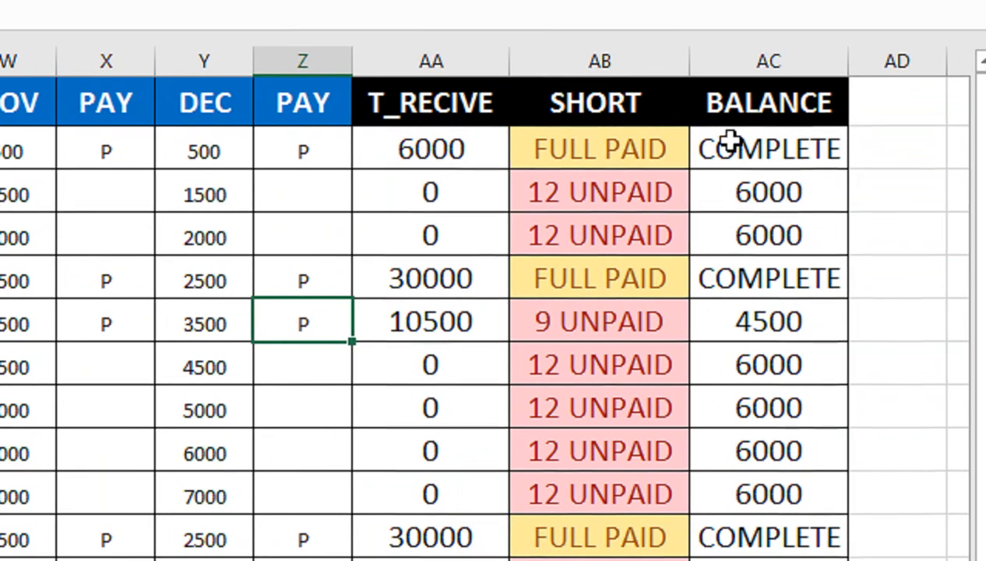
- In the AC2 balance formula, multiply the P count by C2 and compare the result with B2
double_click(742, 140)
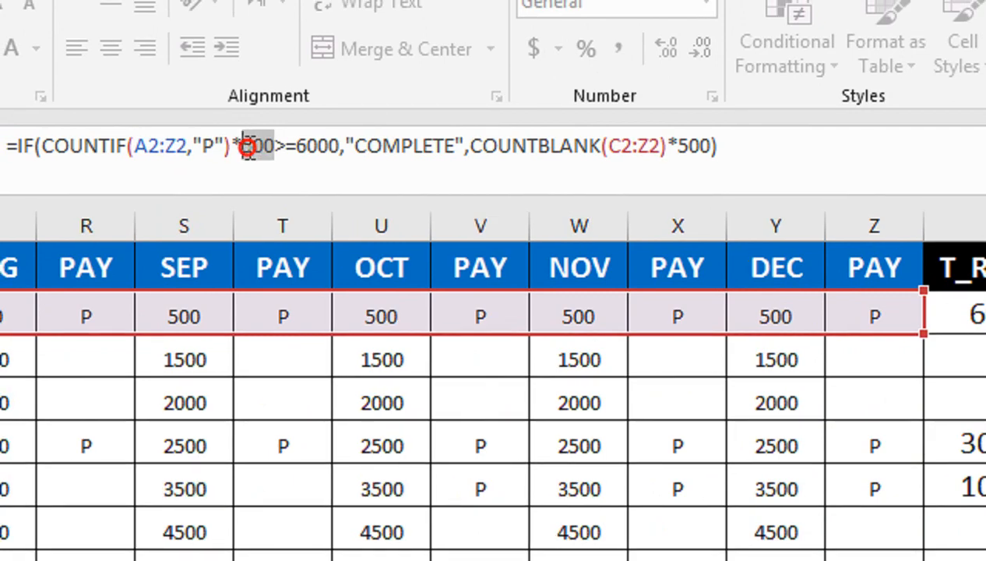
double_click(246, 141)
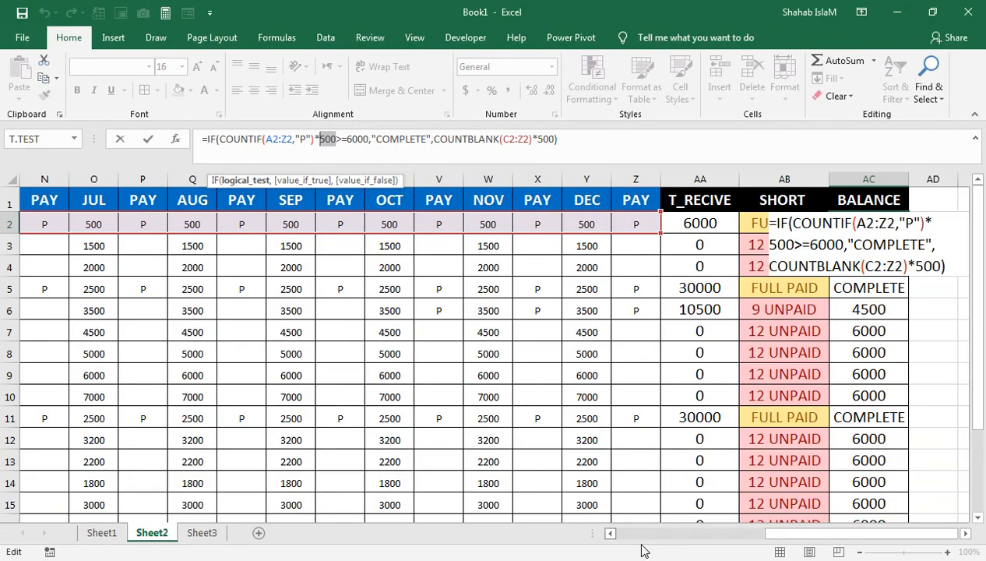
left_click_drag(861, 534, 704, 534)
left_click(186, 224)
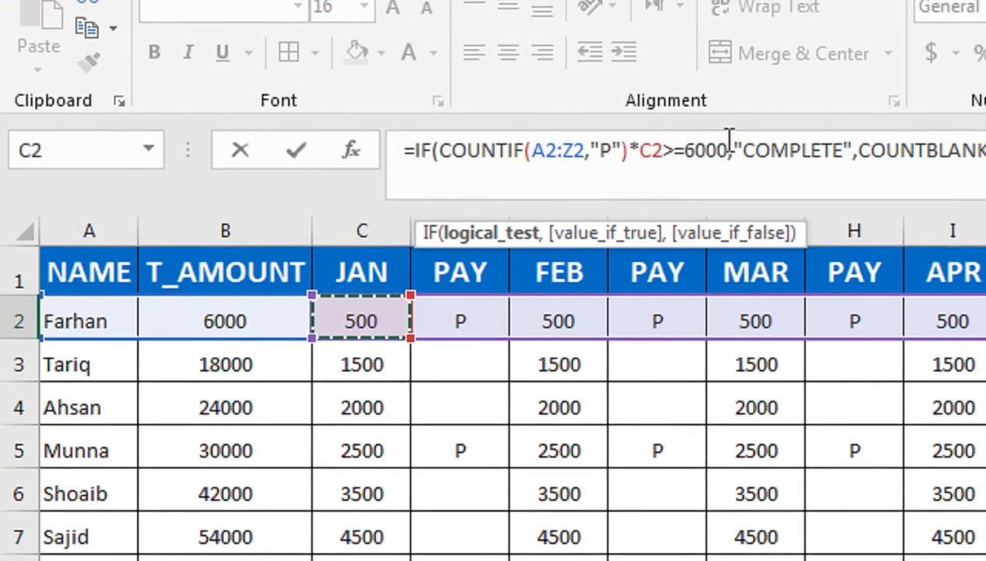
left_click_drag(728, 141, 684, 141)
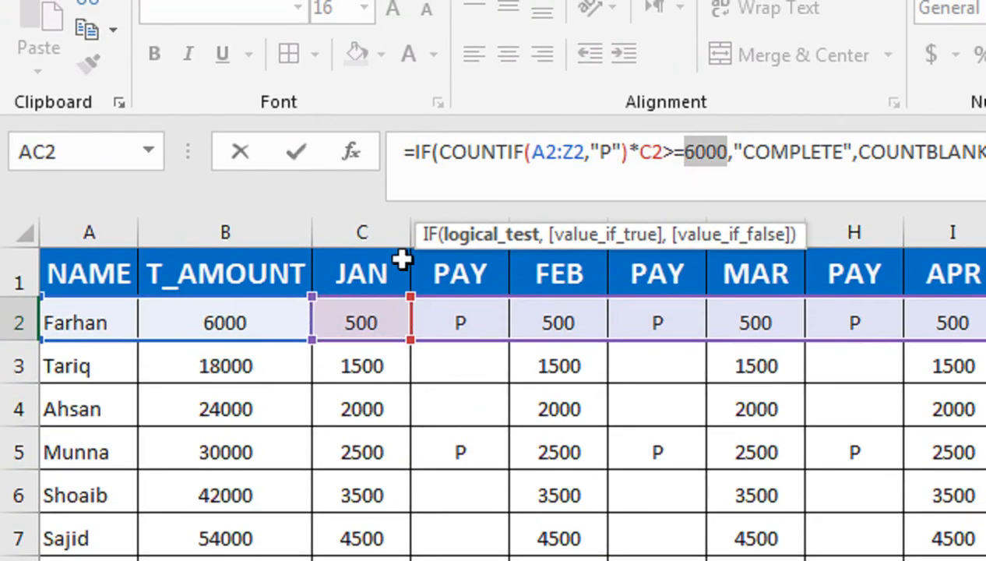
left_click(255, 325)
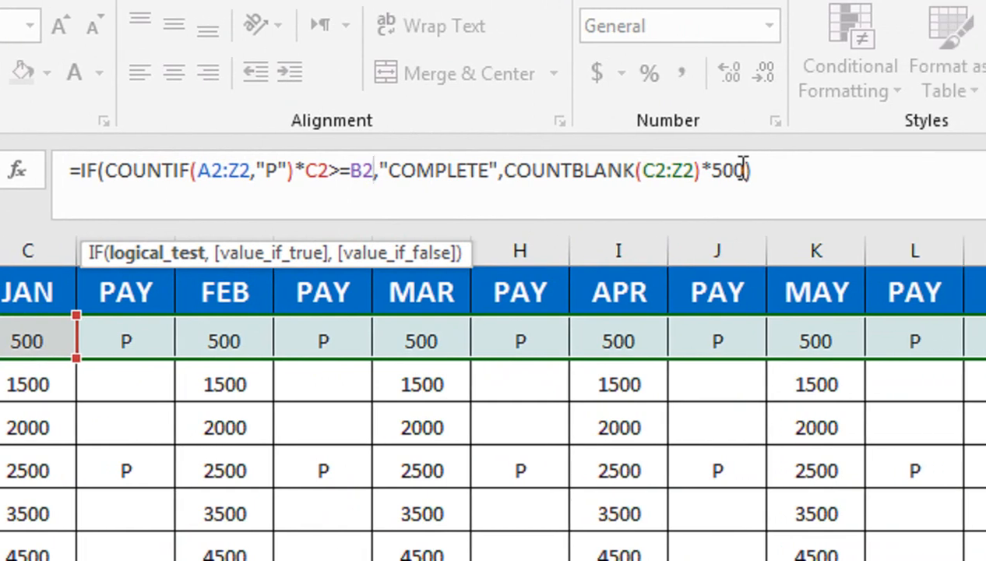
- Multiply the COUNTBLANK part of AC2's formula by C2 and fill the formula down the BALANCE column
left_click_drag(743, 170, 713, 170)
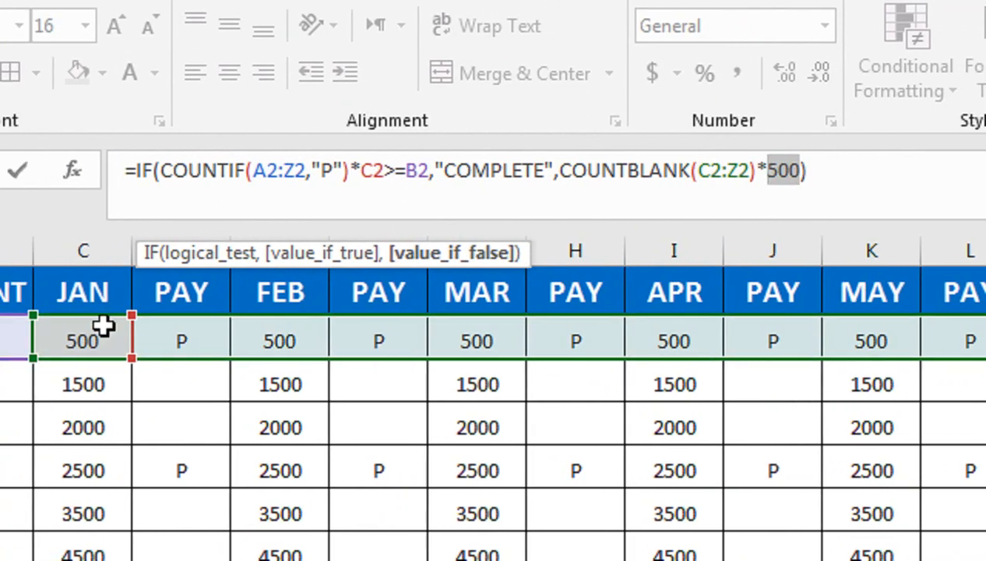
left_click(103, 327)
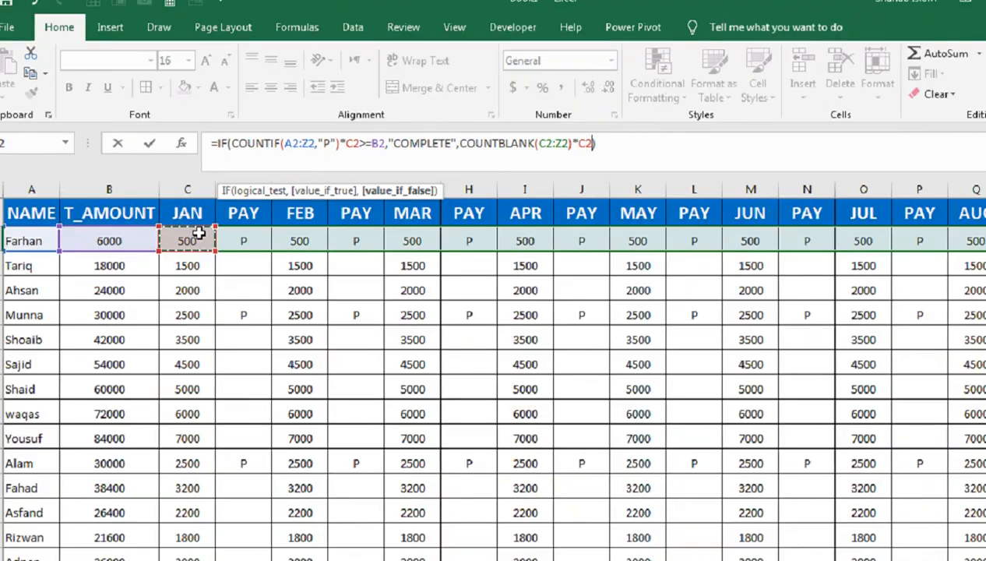
left_click_drag(763, 535, 907, 534)
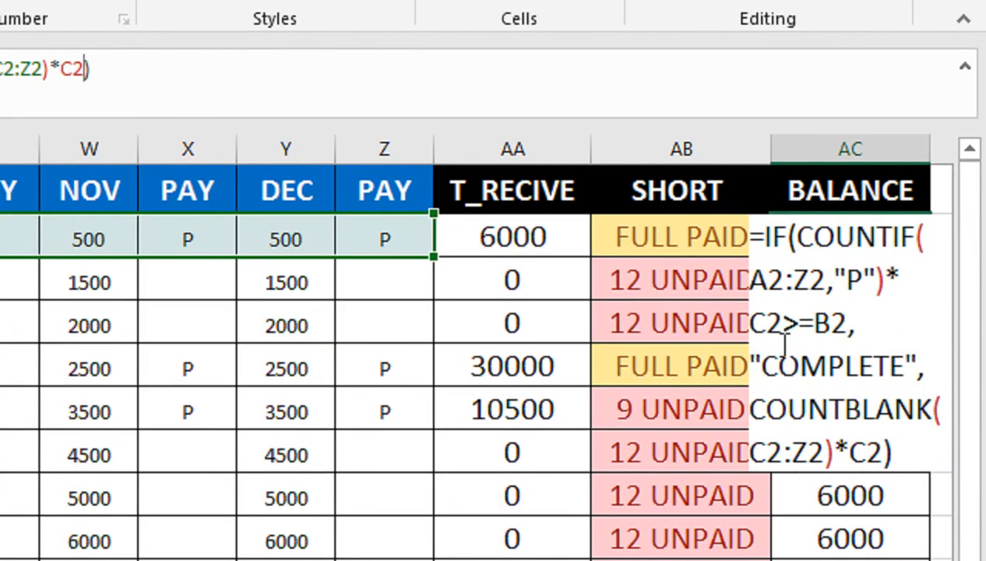
key("Return")
left_click(886, 245)
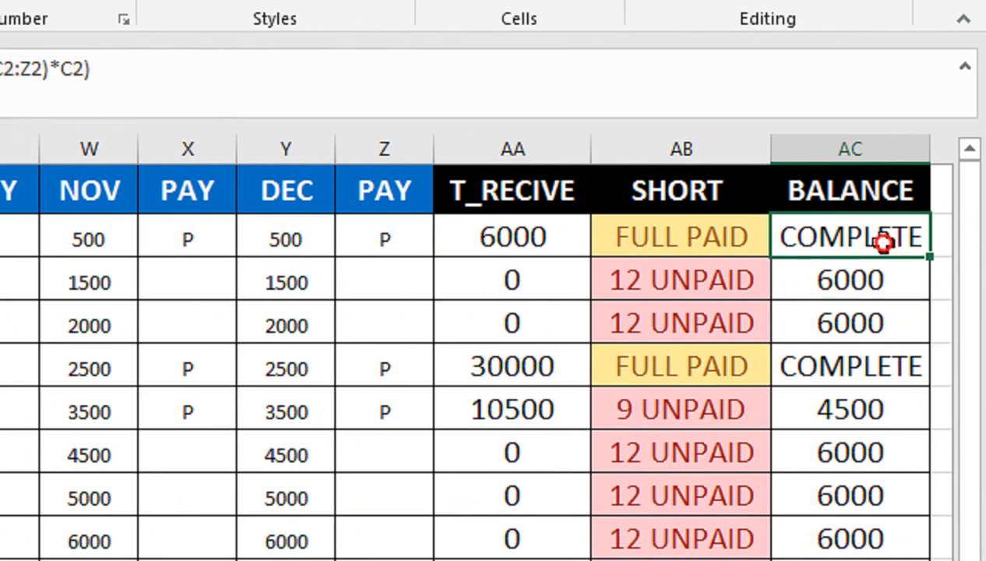
double_click(930, 254)
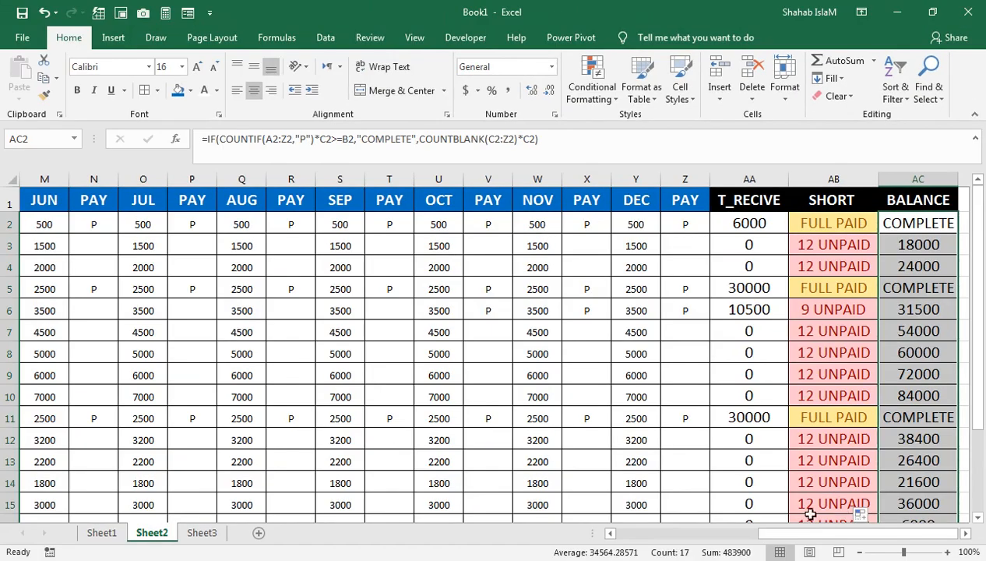
- Mark P in the DEC and NOV PAY cells of row 3 (Z3 and X3)
left_click_drag(797, 534, 651, 534)
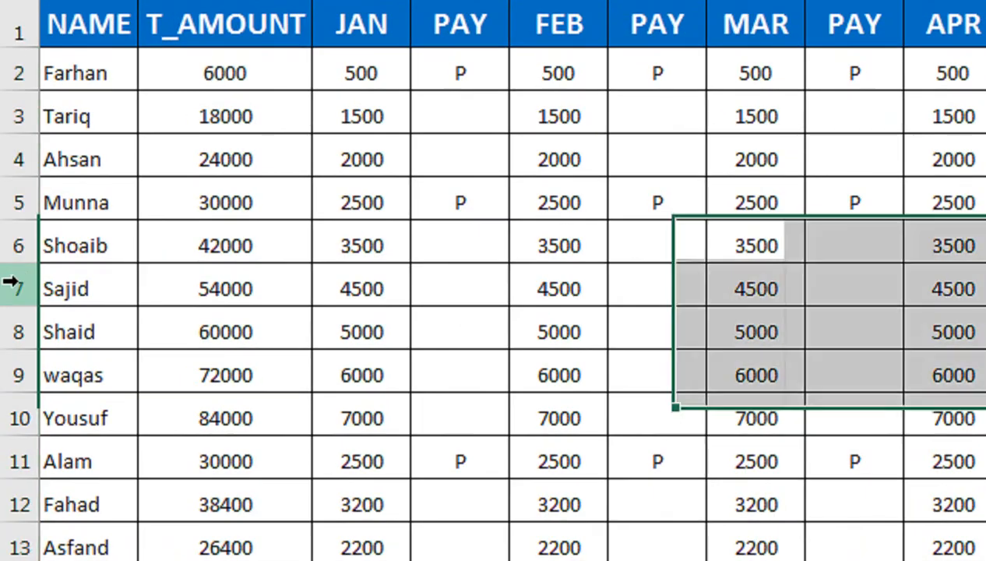
left_click(15, 280)
left_click(231, 123)
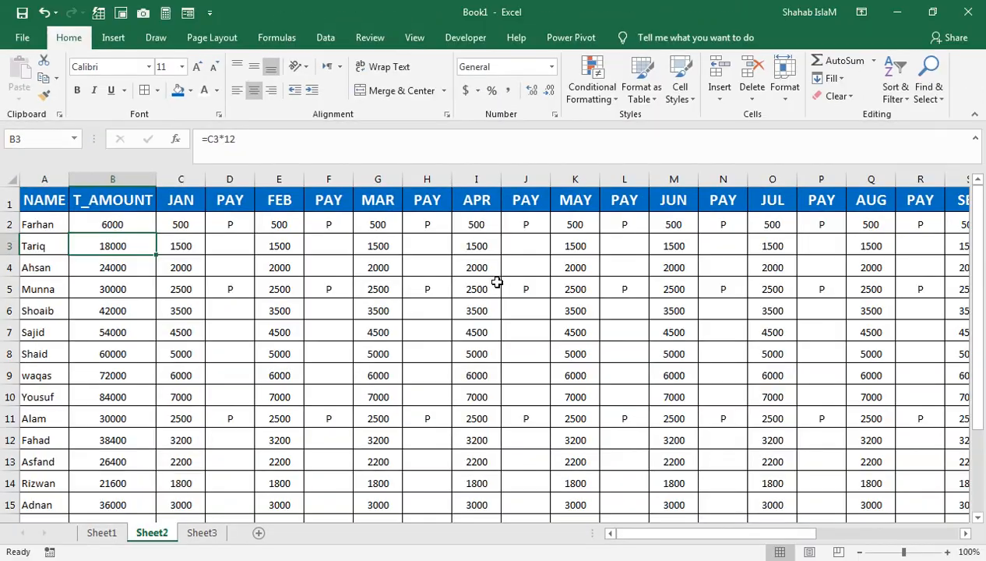
left_click_drag(632, 537, 658, 537)
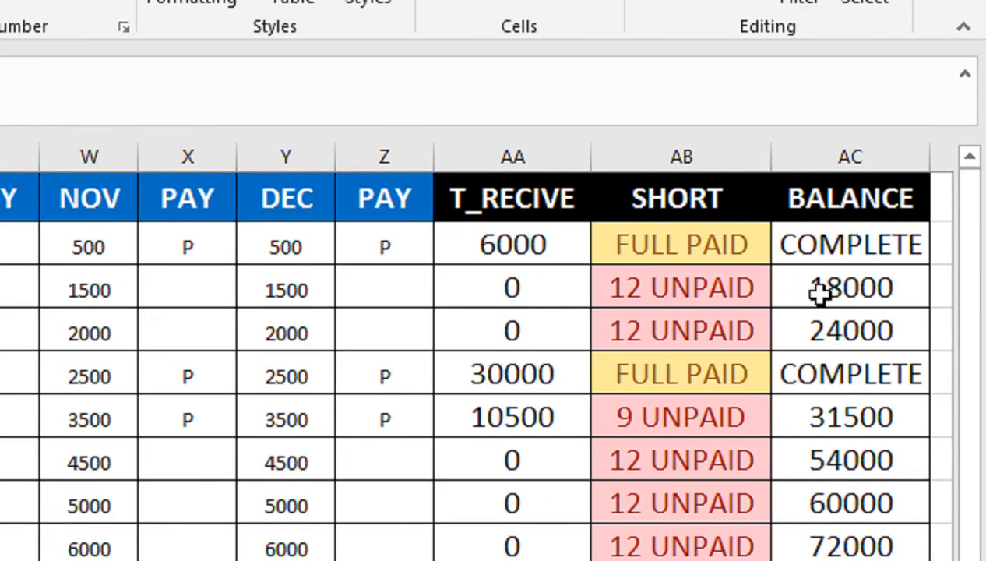
left_click(383, 262)
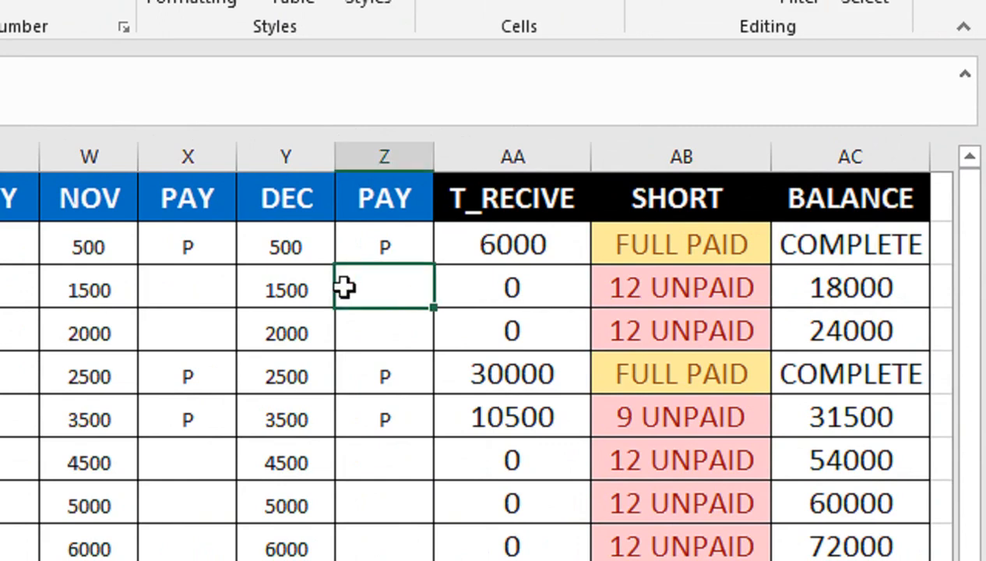
type("P")
key("Left")
key("Left")
type("P")
key("Left")
key("Left")
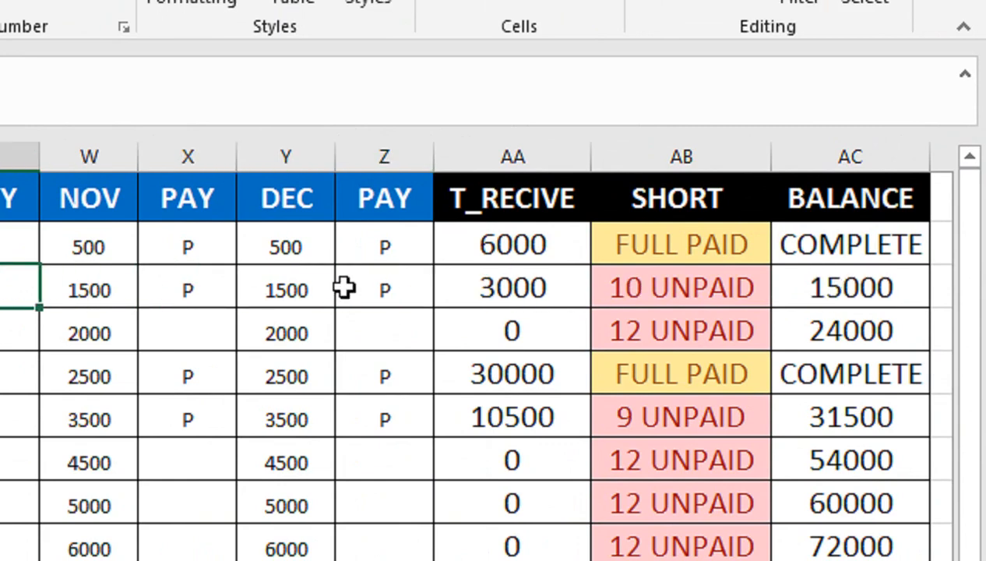